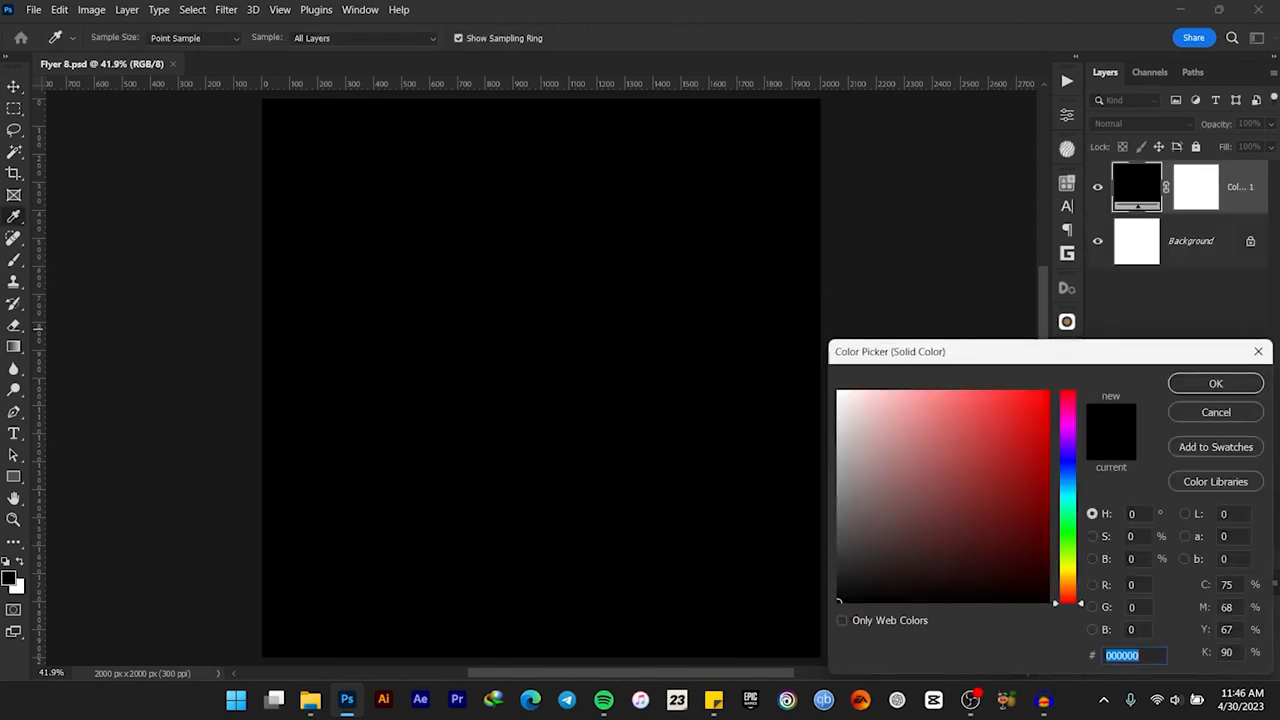
Step: Set the solid color fill layer to green 03602a
type("036")
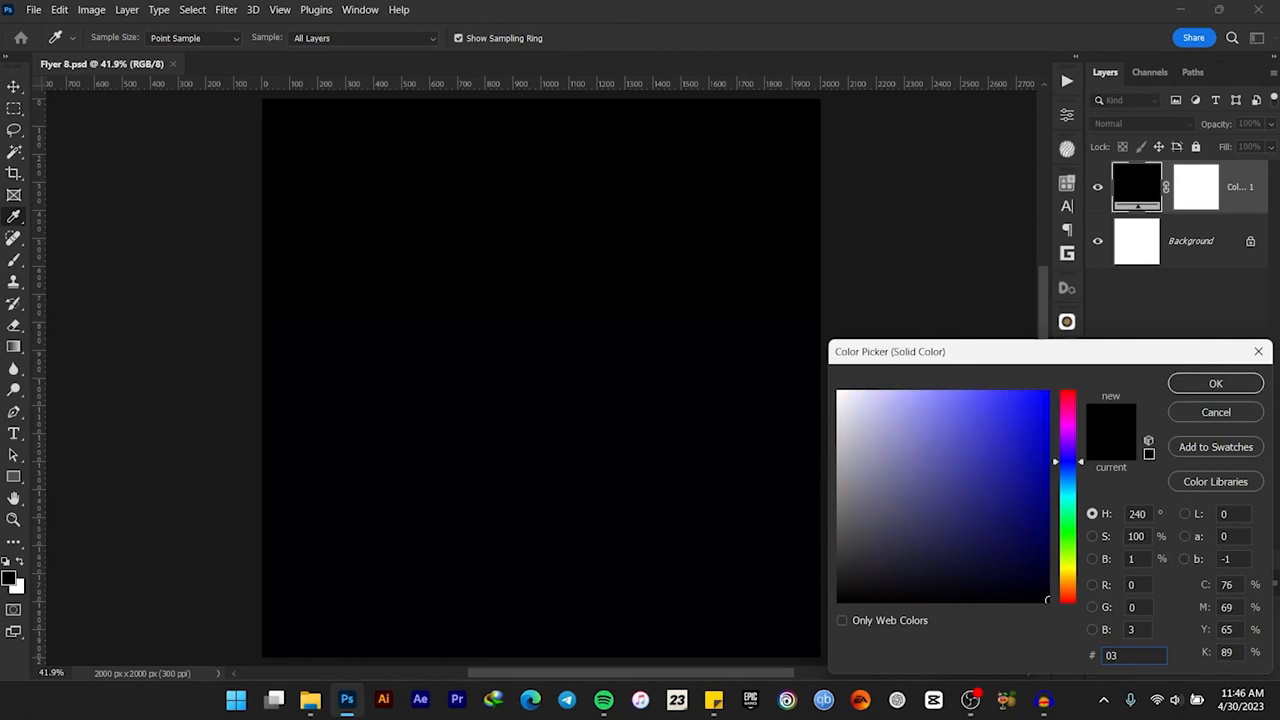
type("02a")
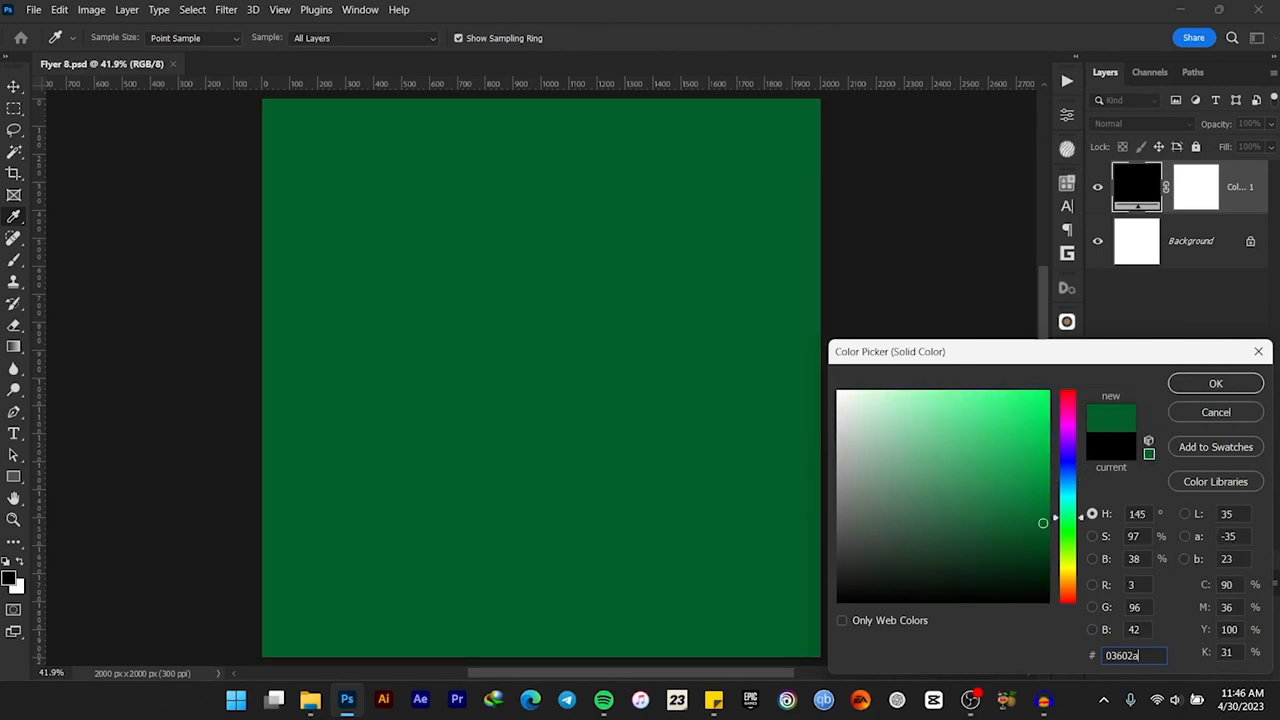
key("Return")
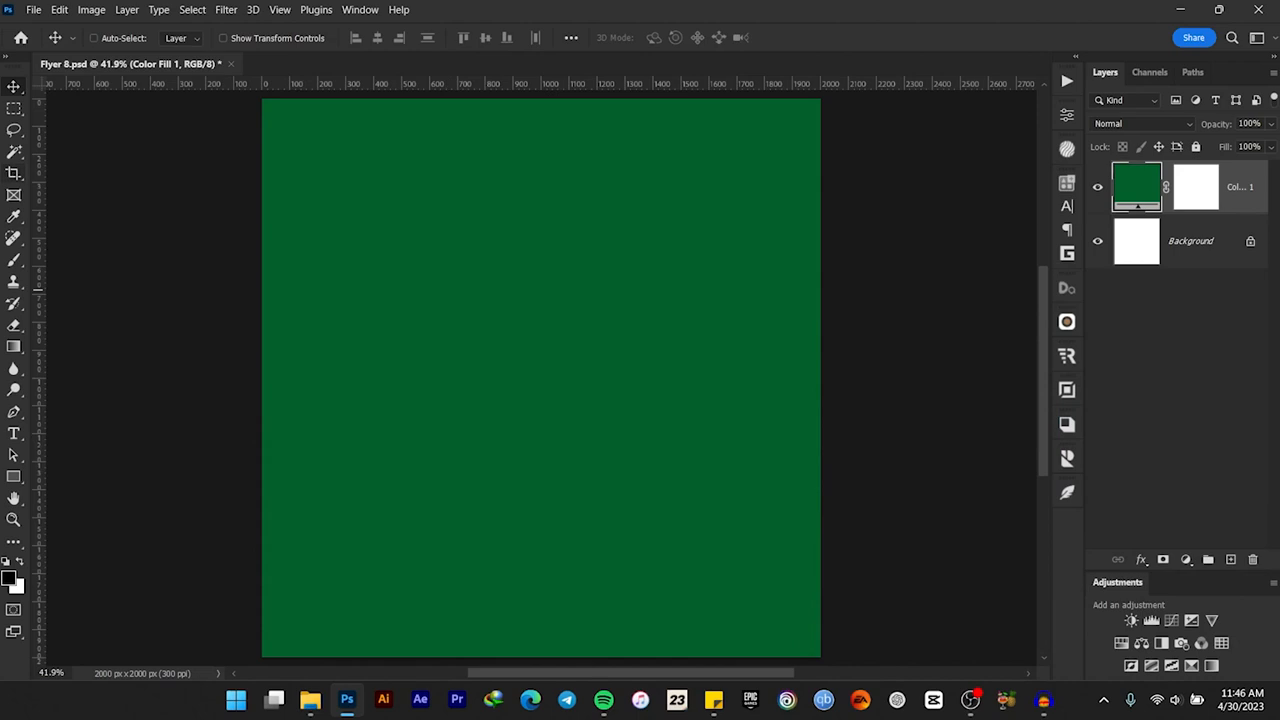
Step: Draw a rectangle about 2135 x 508 px across the canvas's top, overshooting the top and side edges
left_click(14, 476)
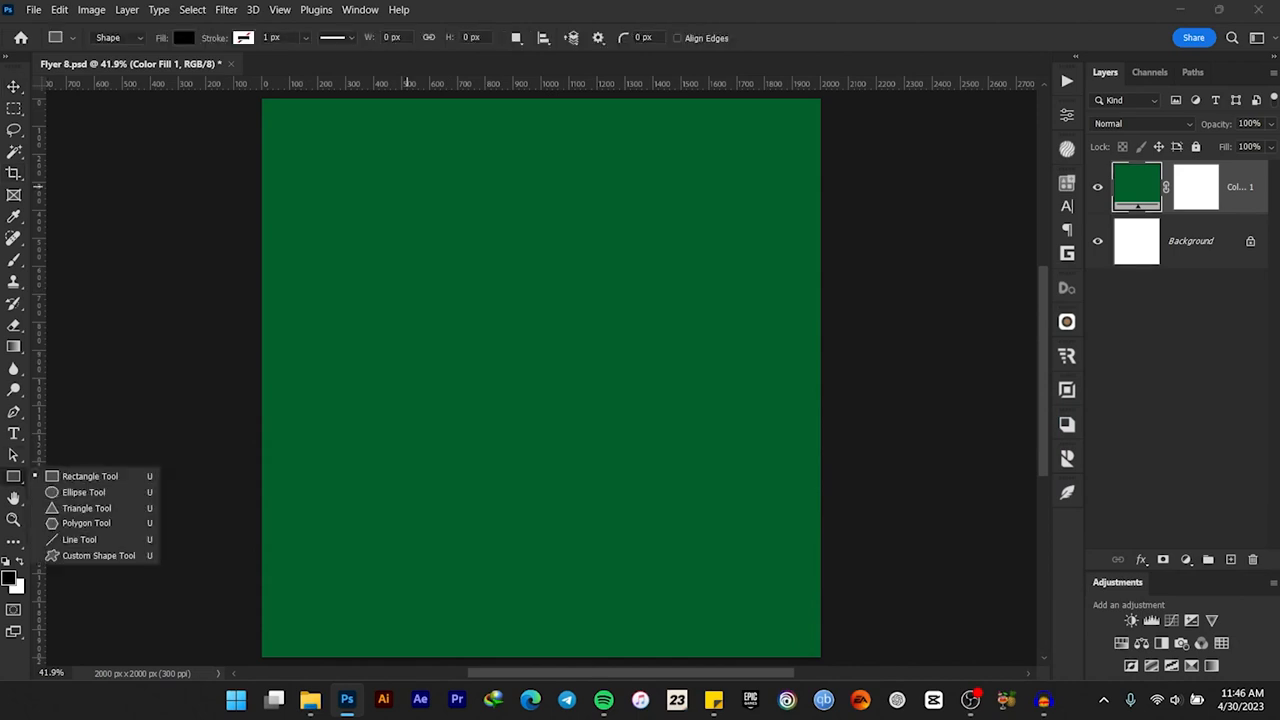
left_click(90, 476)
left_click_drag(236, 118, 830, 260)
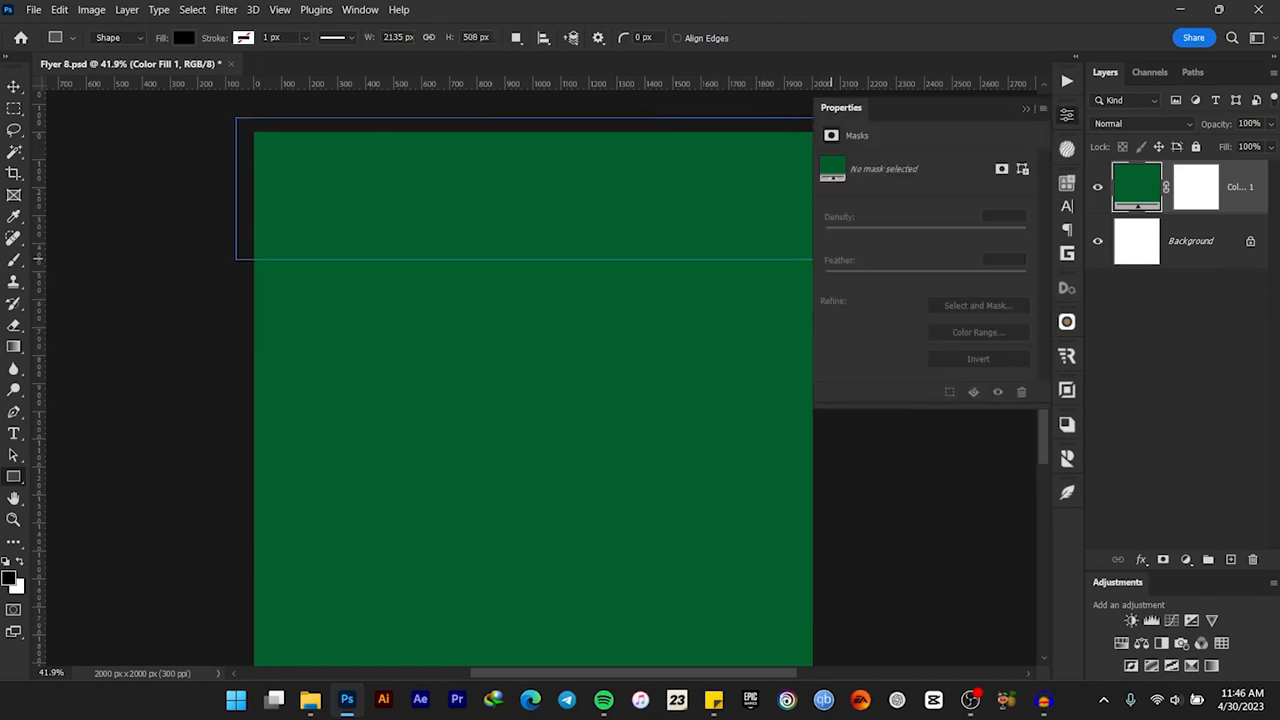
key("v")
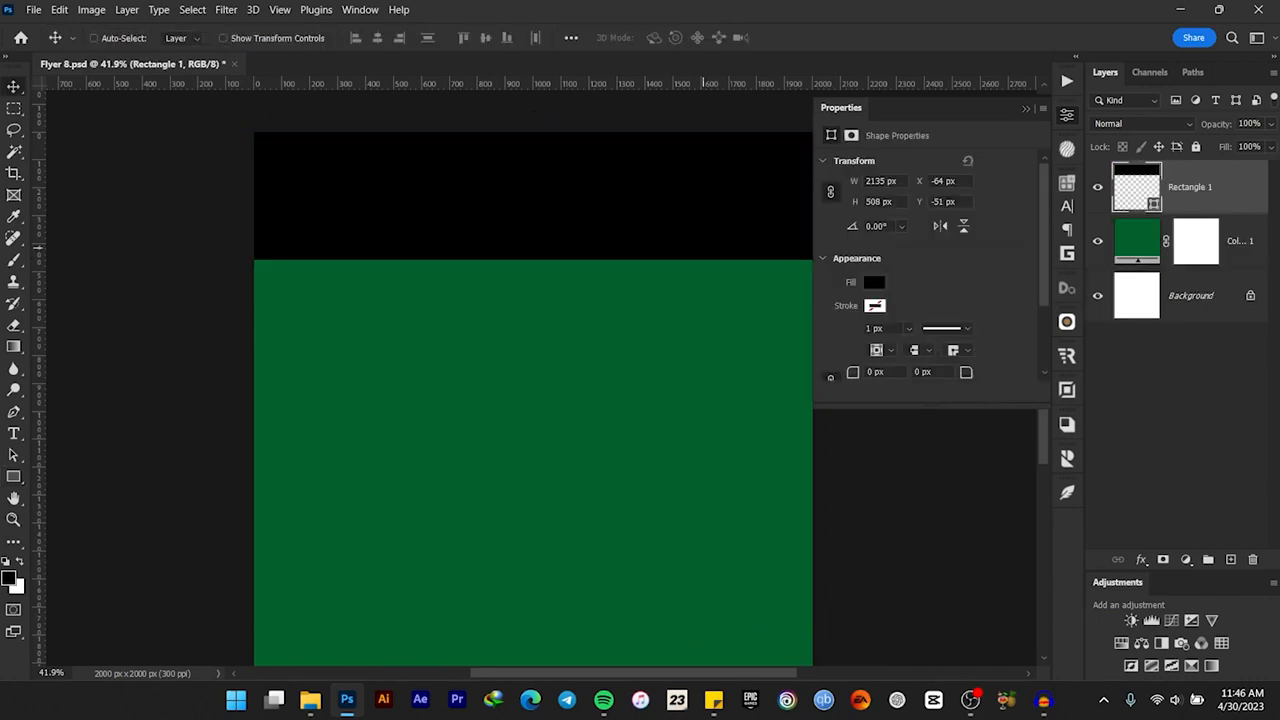
left_click(1025, 108)
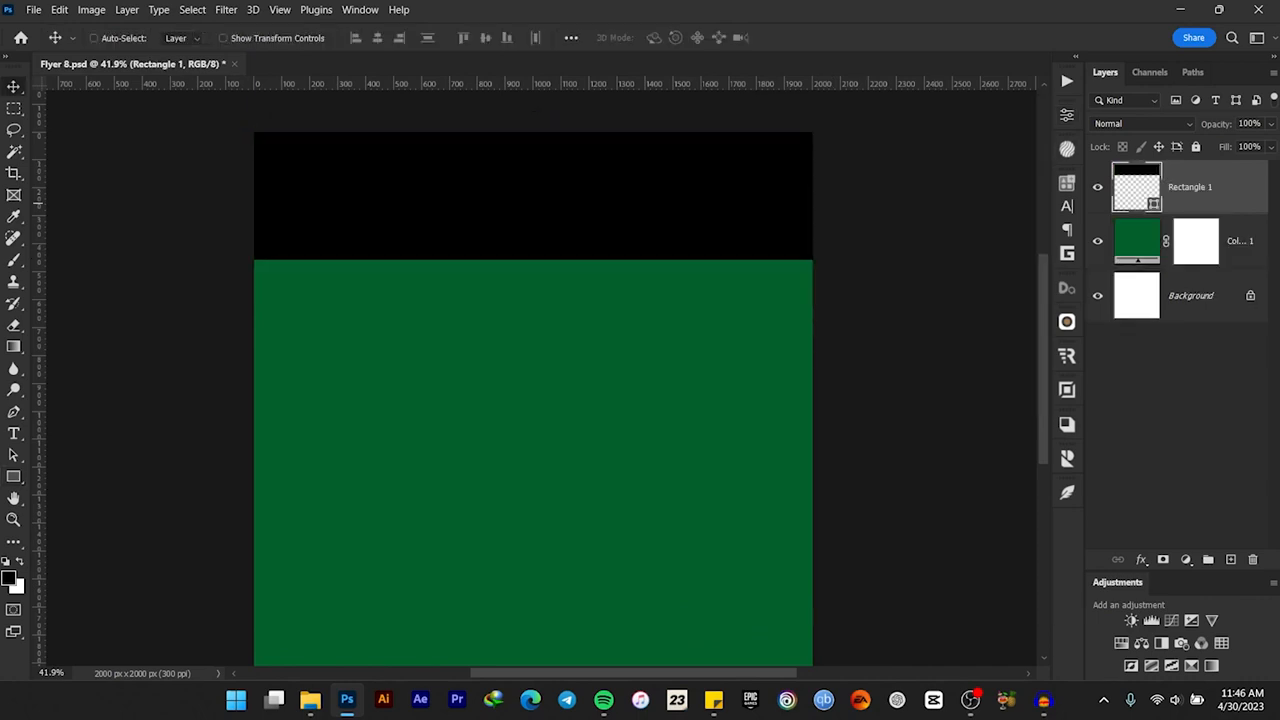
Step: Change the rectangle's fill color to white, ffffff
double_click(1140, 194)
type("ffffff")
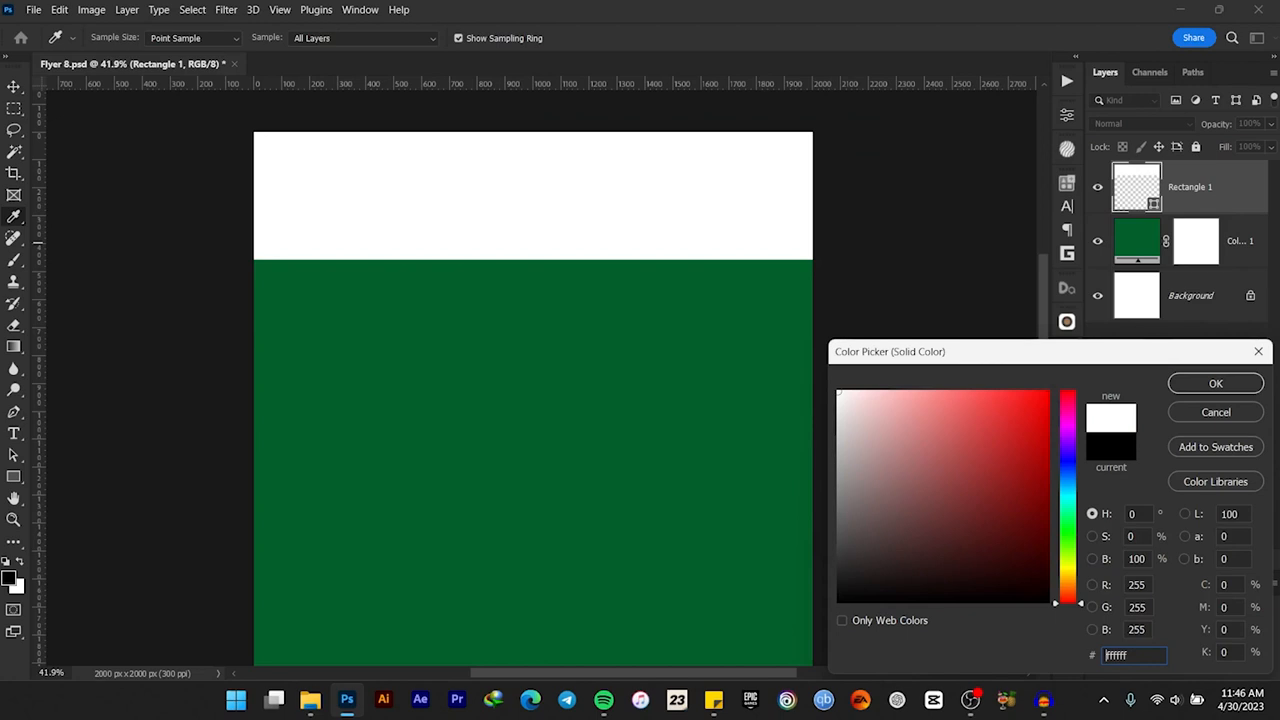
key("Return")
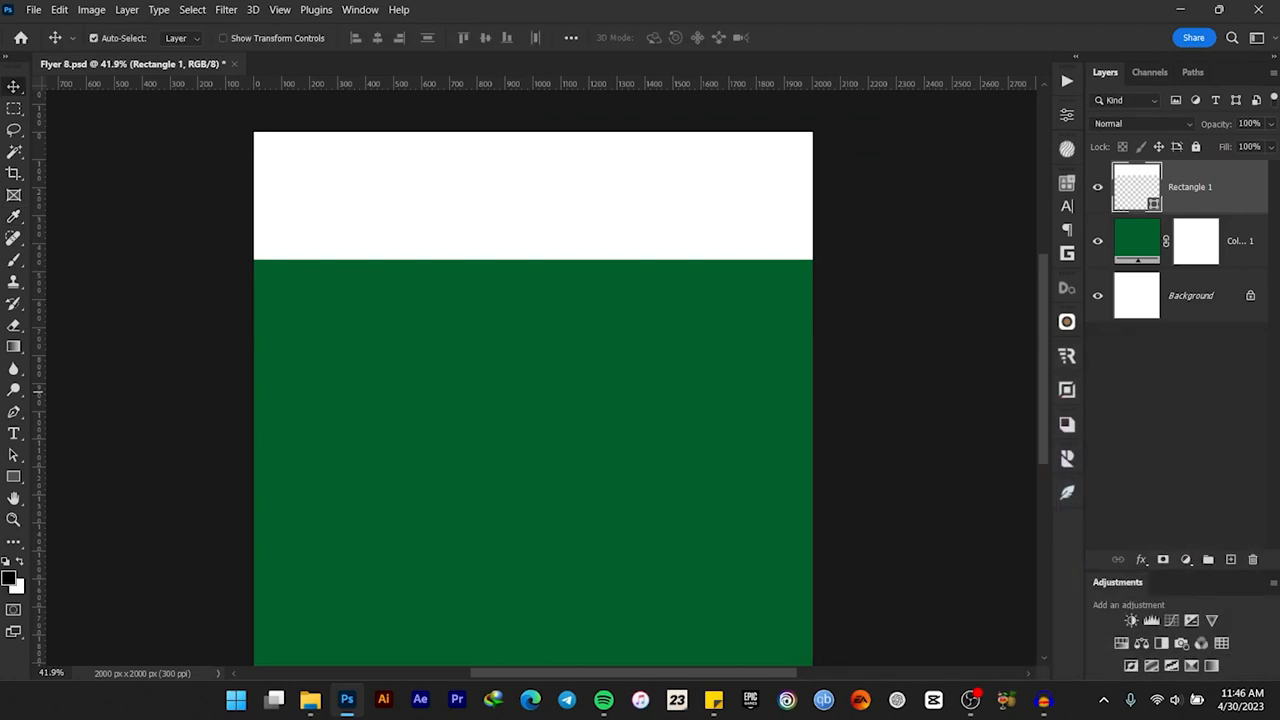
key("ctrl+0")
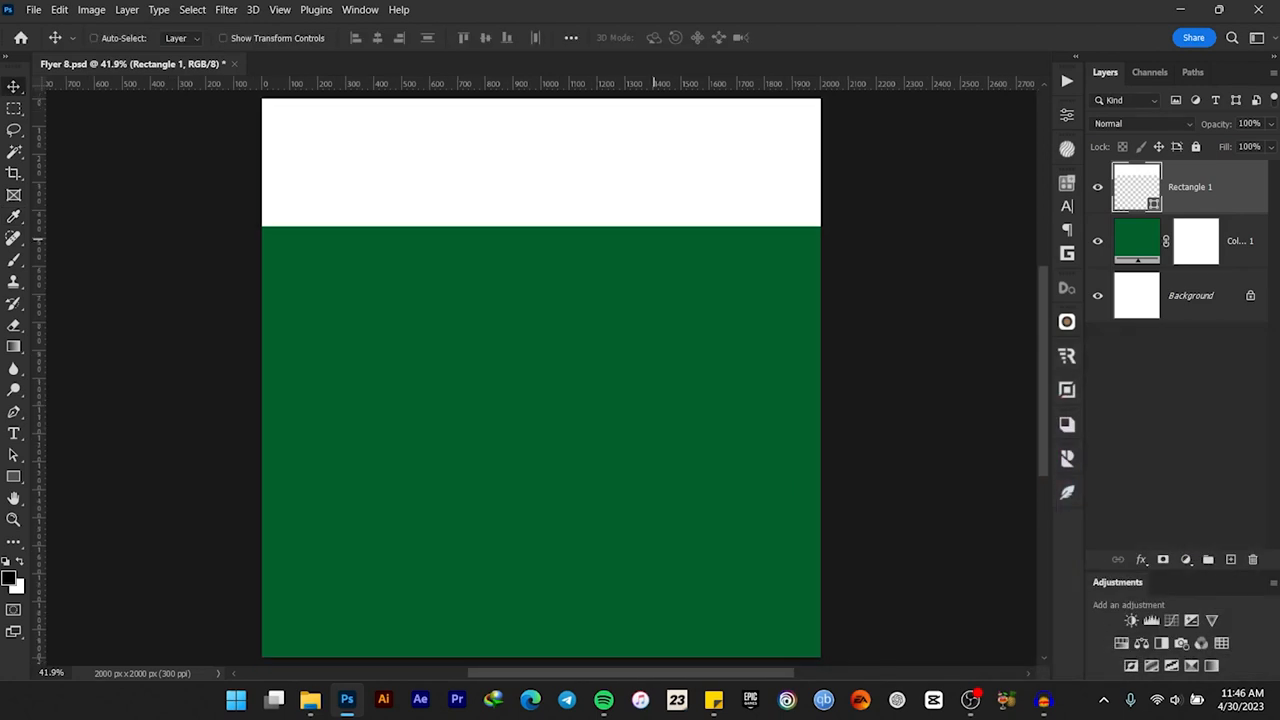
Step: Nudge the white rectangle slightly down so the header band is a little taller
key("ctrl+t")
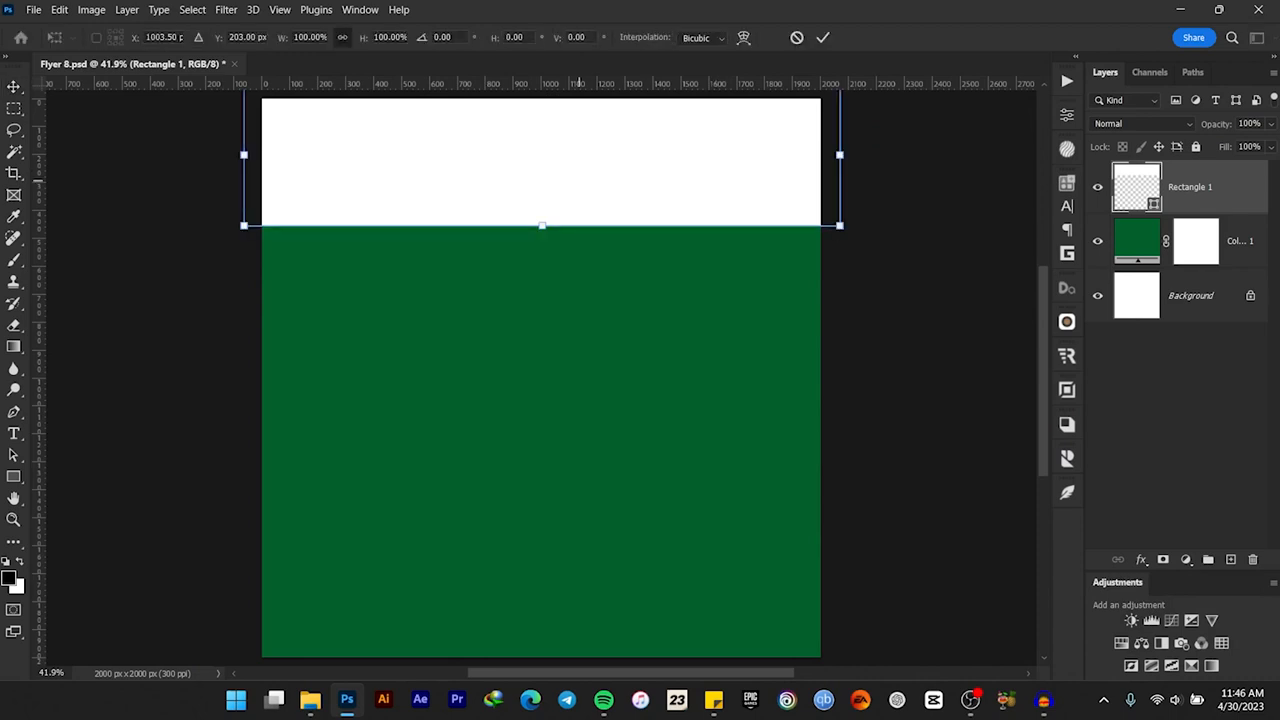
key("Down")
key("Down")
key("Down")
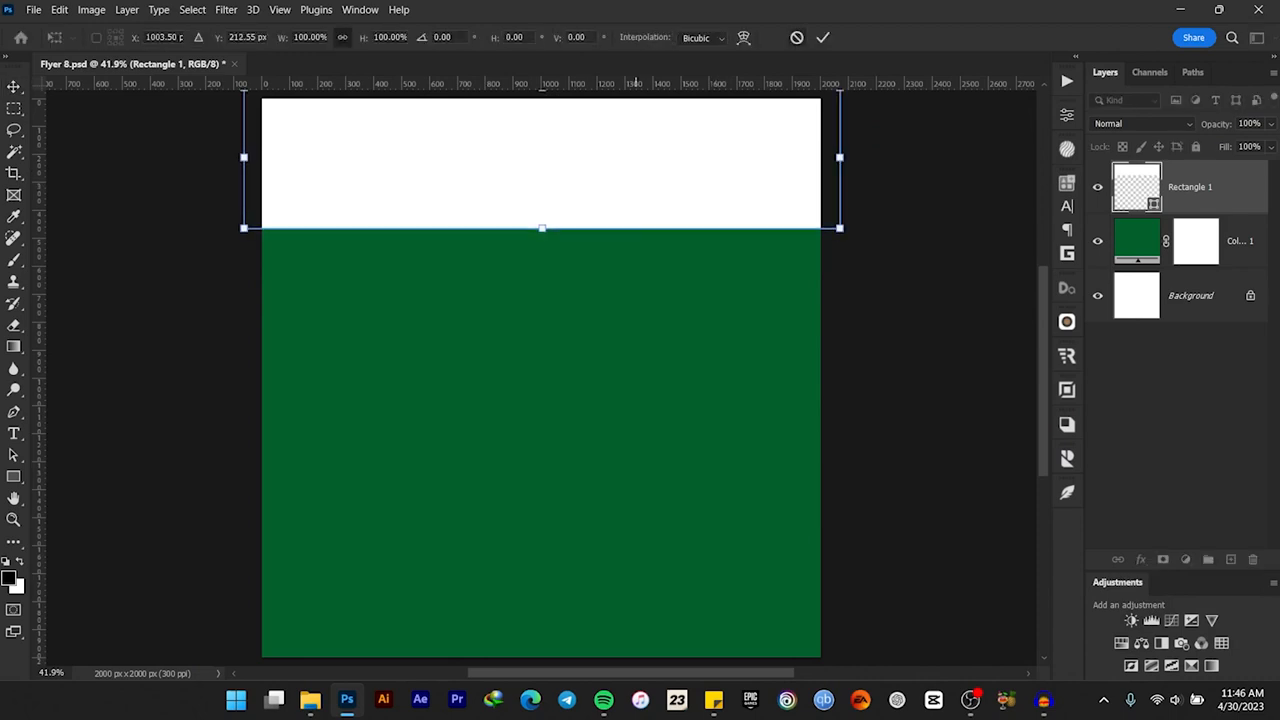
left_click(822, 37)
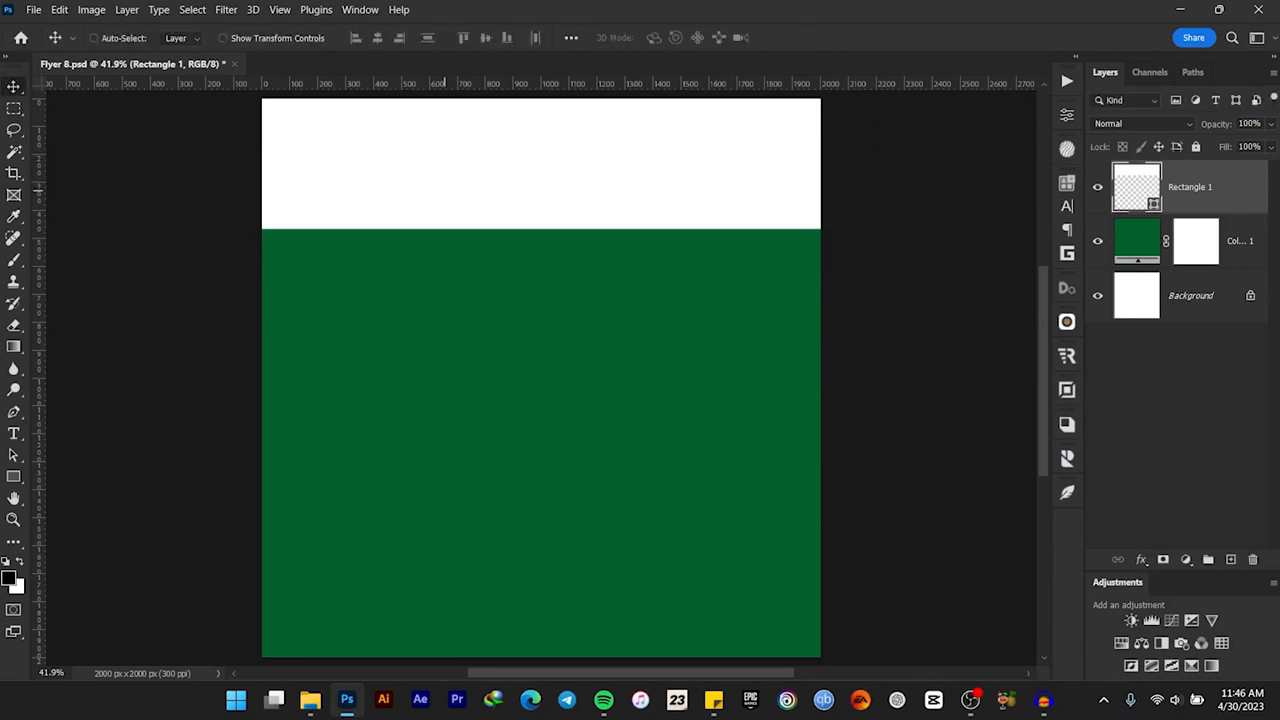
key("Down")
key("Down")
key("Down")
key("Down")
key("Down")
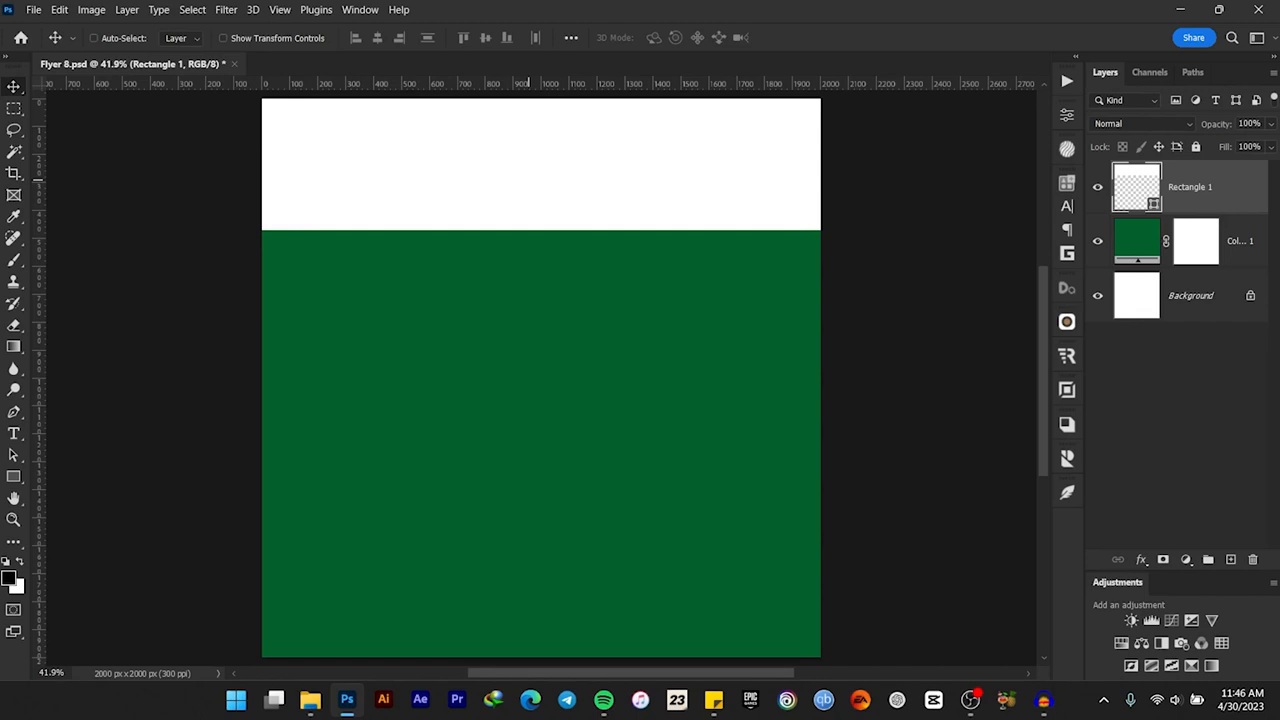
key("Down")
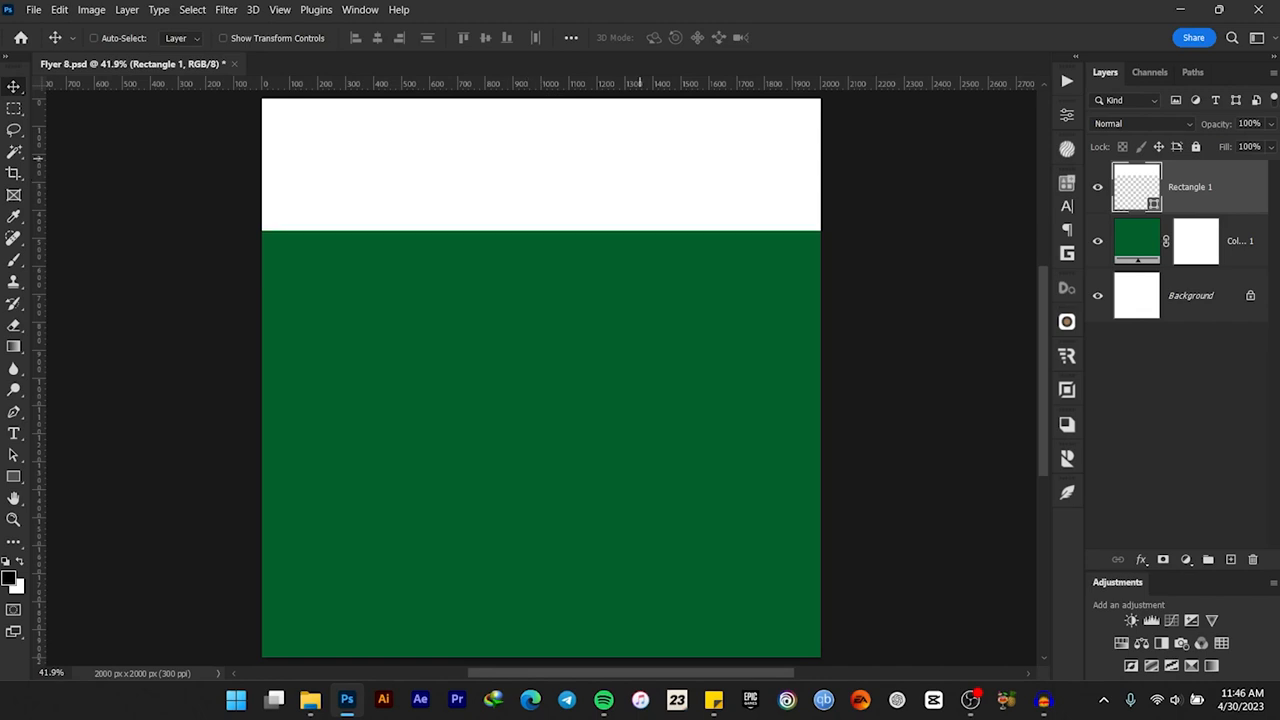
key("Up")
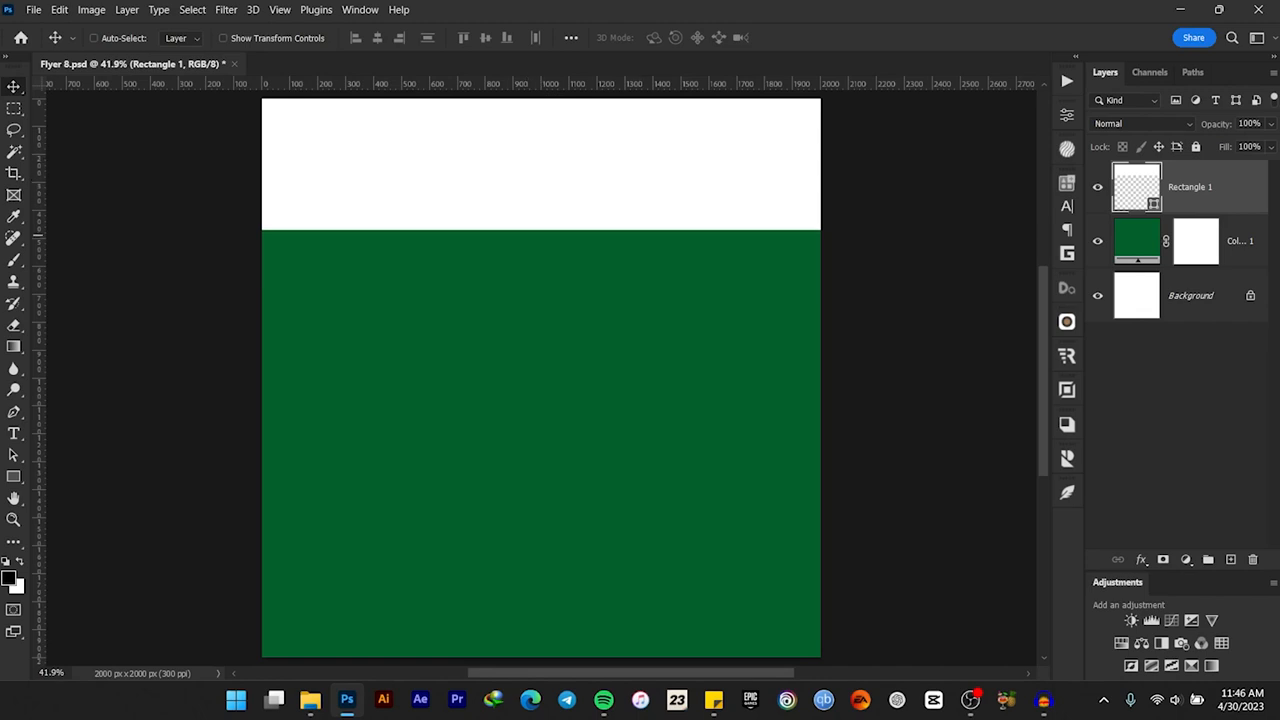
Step: Place the Pattern image from the New folder directory above the green color fill layer, beneath the white rectangle
left_click(1137, 241)
left_click(310, 699)
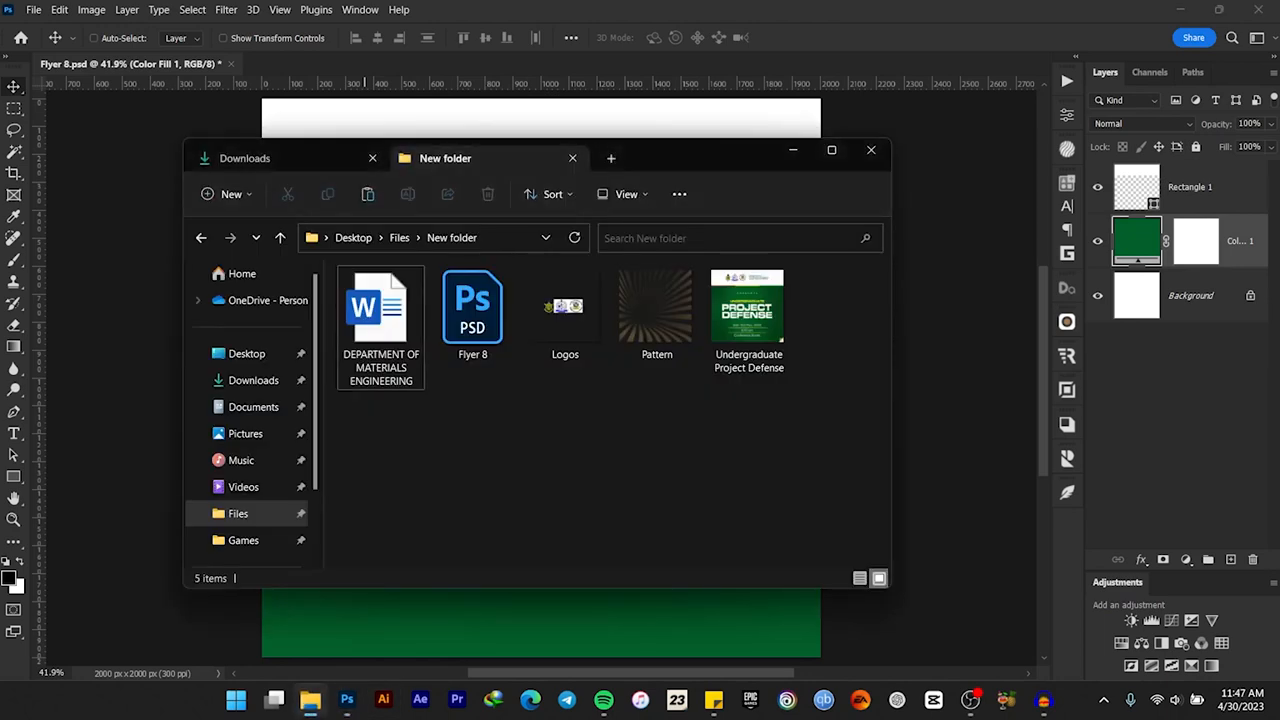
left_click(656, 312)
left_click_drag(656, 312, 160, 325)
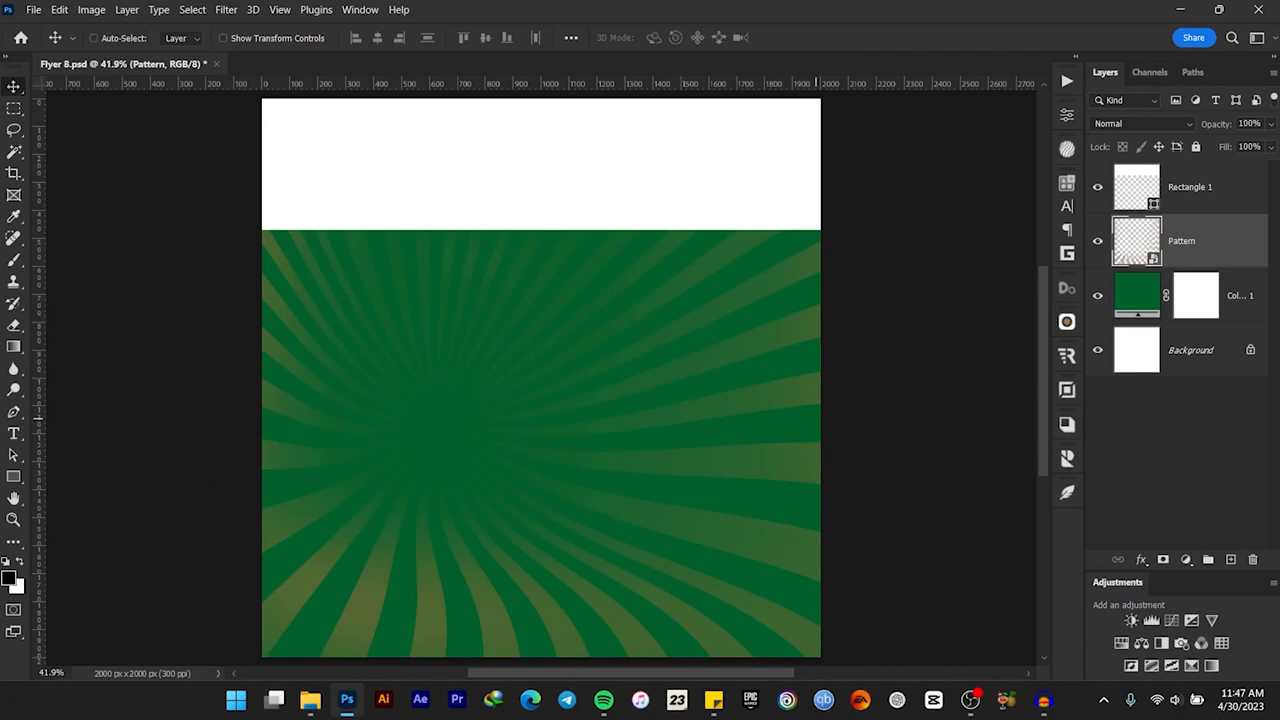
Step: Set the Pattern layer's blending mode to Linear Light and its opacity to 30%
scroll(470, 586, "up", 2)
scroll(470, 586, "down", 1)
left_click_drag(567, 588, 572, 539)
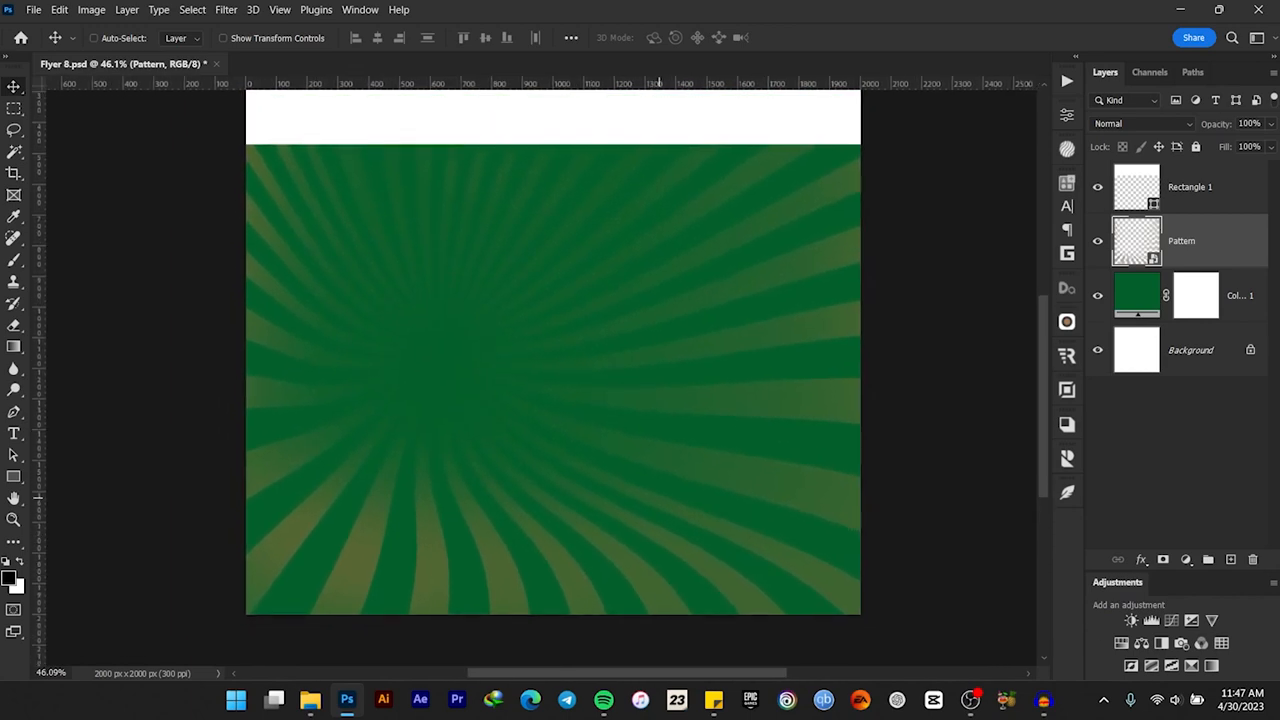
left_click(1142, 124)
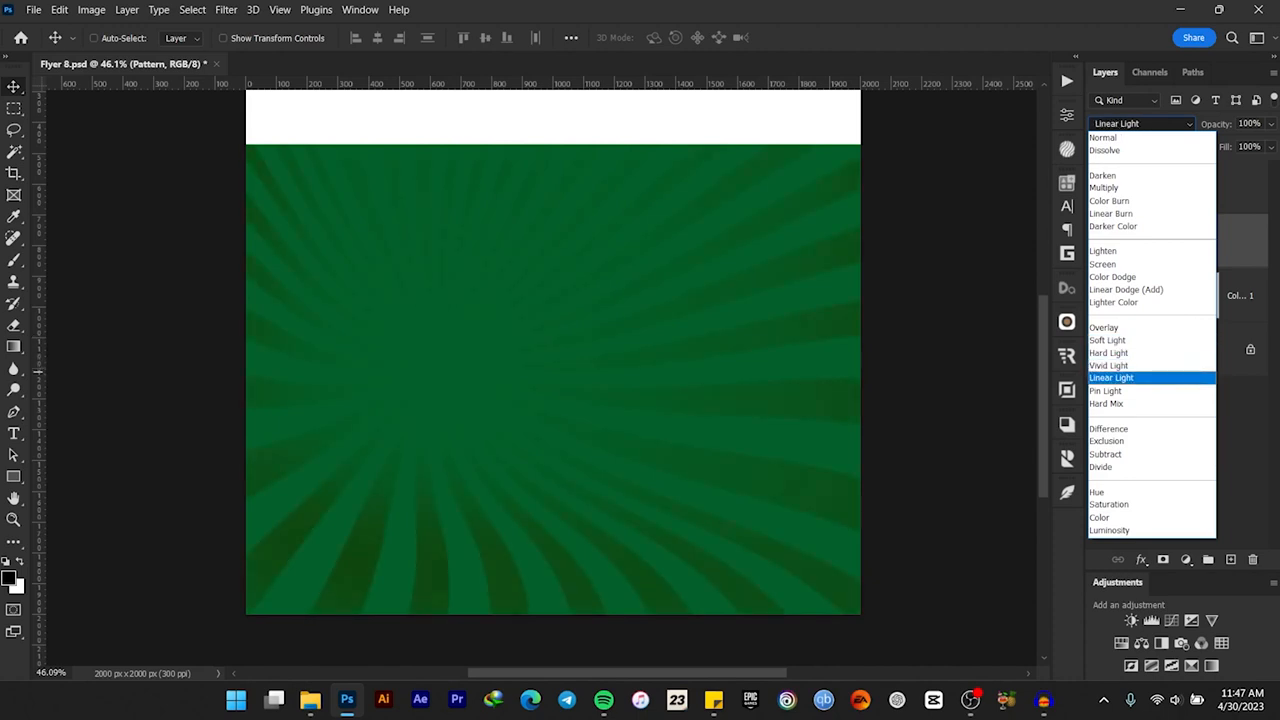
left_click(1112, 378)
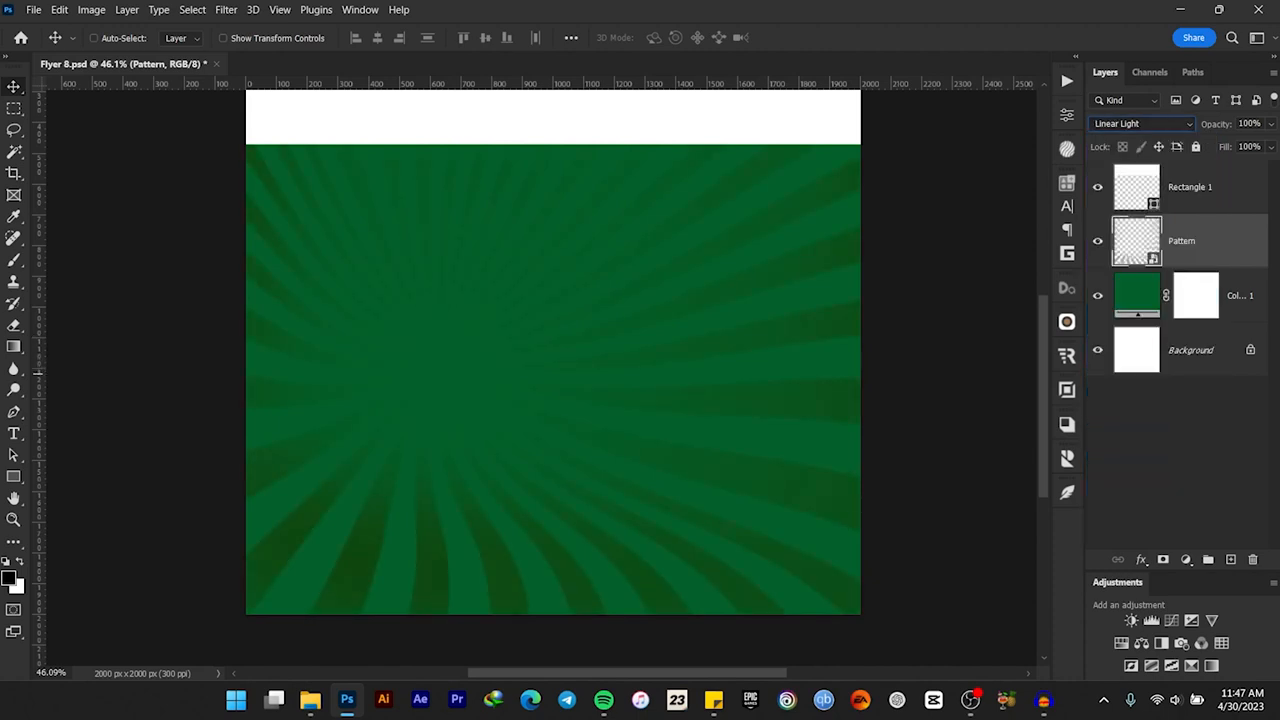
key("Tab")
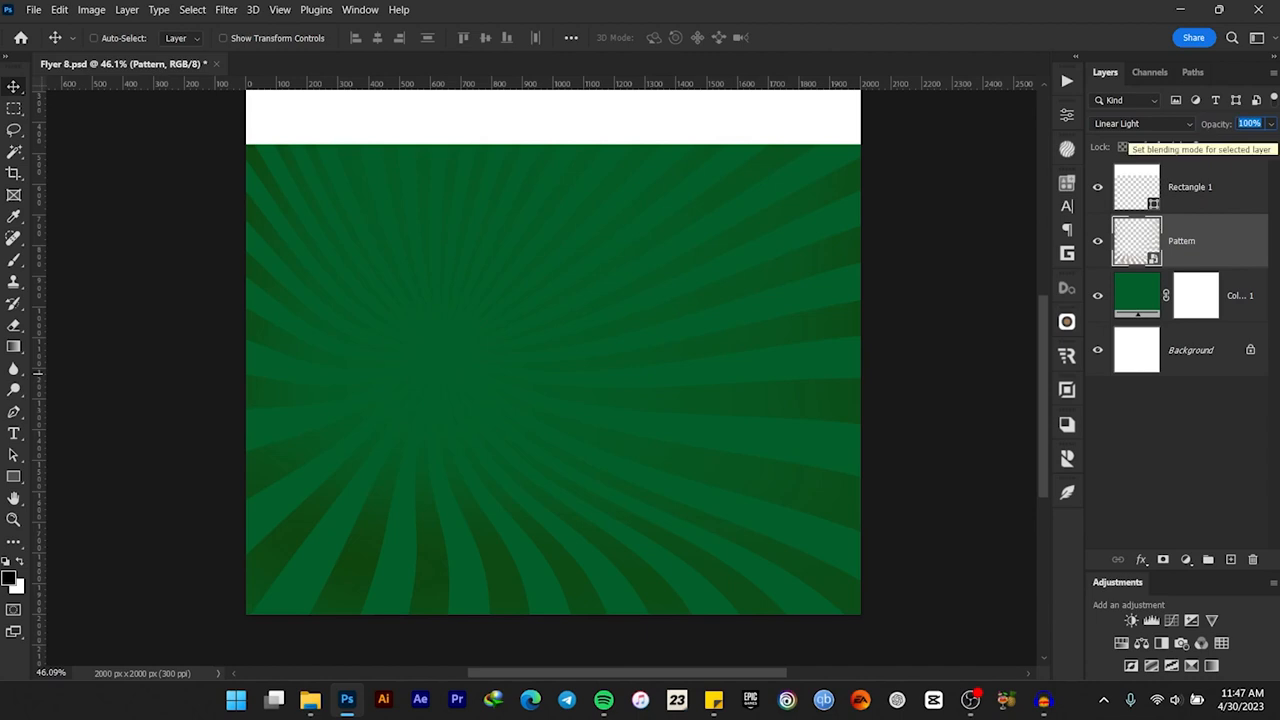
type("3")
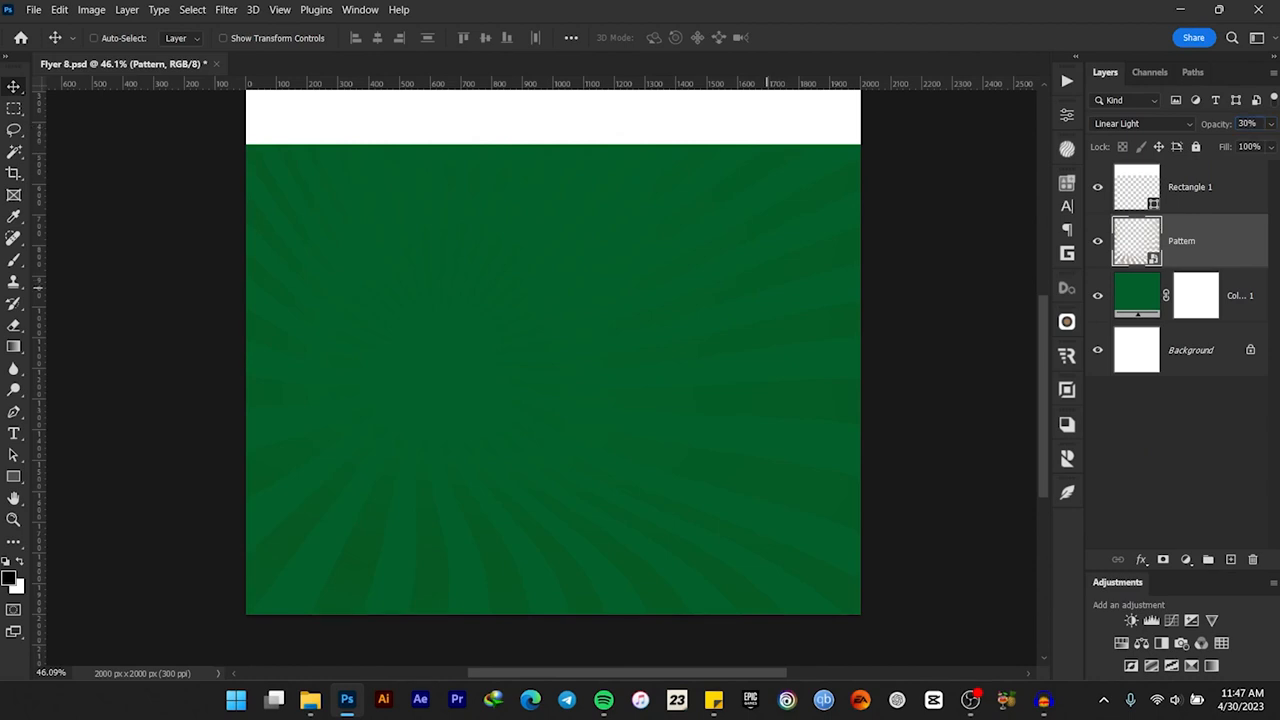
Step: Place the Logos image from the New folder directory above the white rectangle layer
scroll(701, 317, "down", 3)
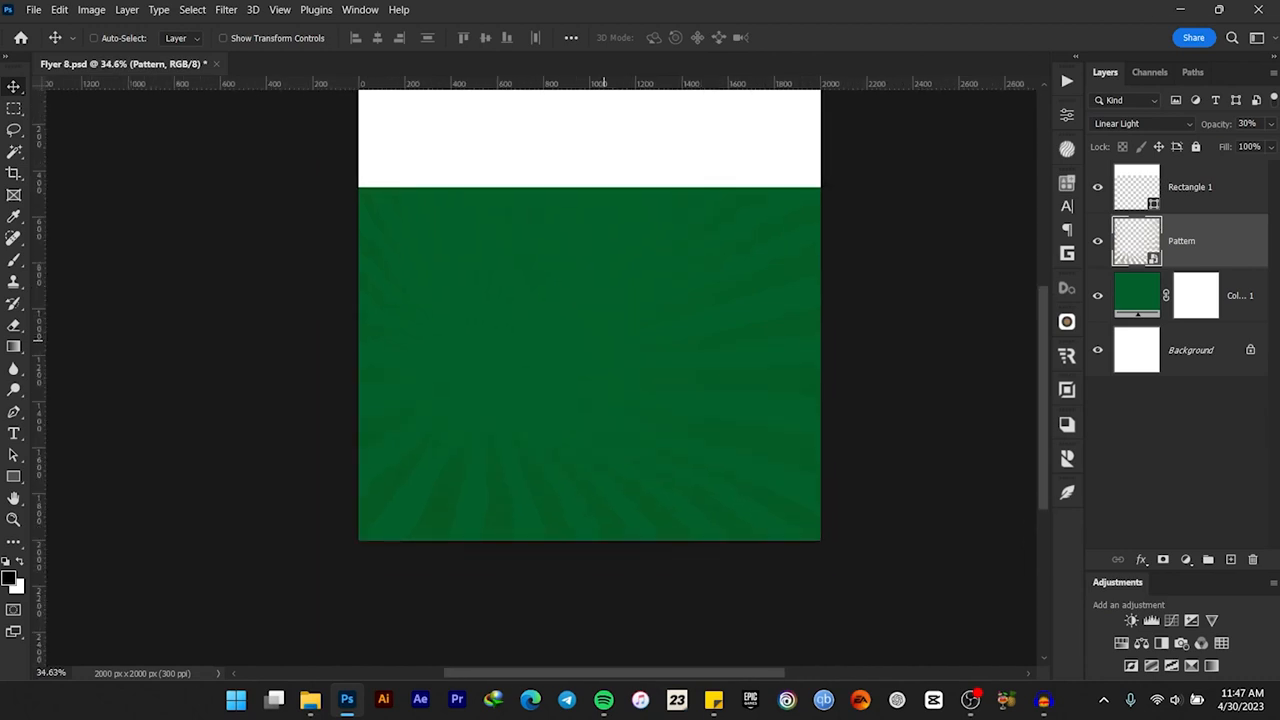
scroll(606, 325, "up", 2)
mouse_move(671, 297)
left_mouse_down()
mouse_move(688, 377)
mouse_move(657, 367)
mouse_move(667, 371)
left_mouse_up()
left_click(1200, 188)
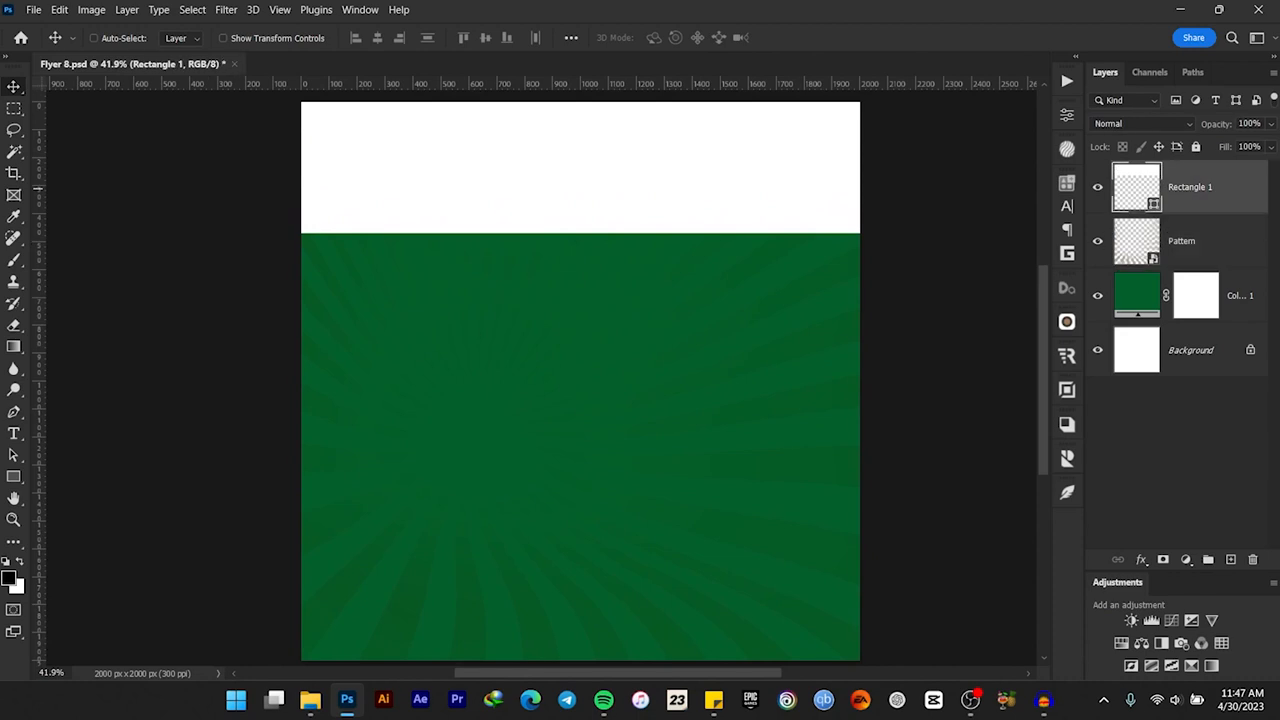
left_click(310, 699)
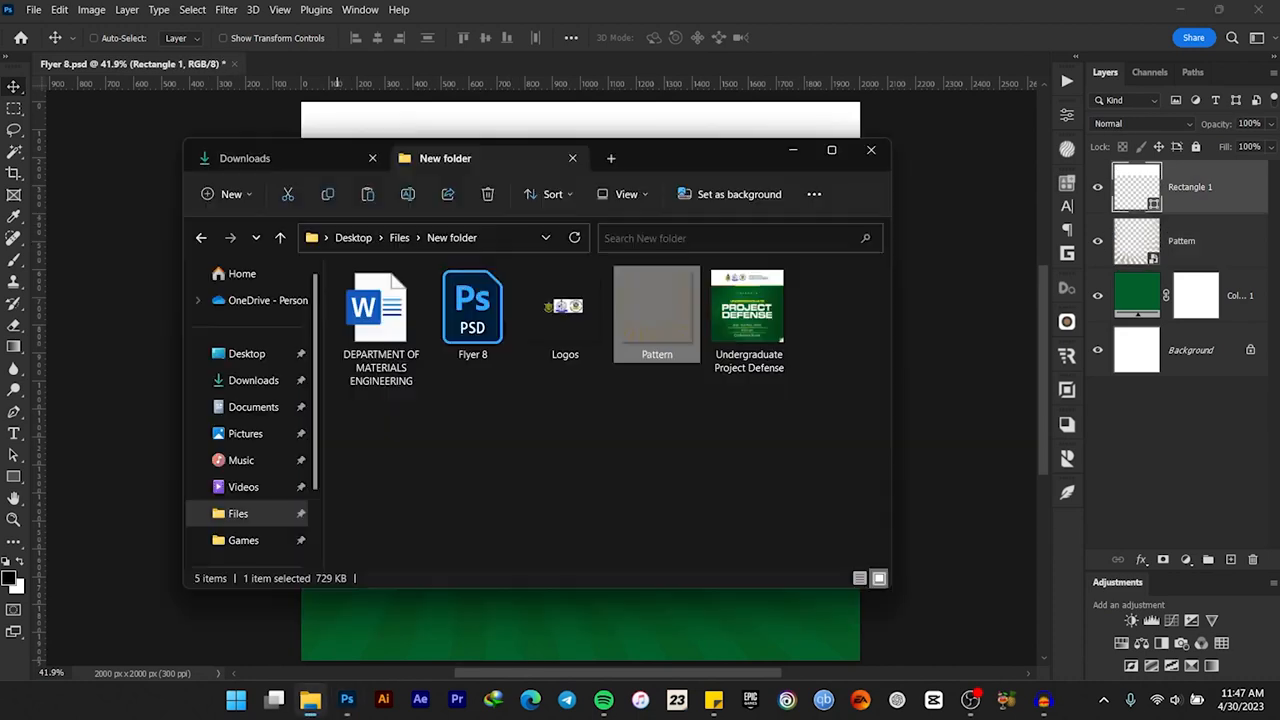
left_click_drag(565, 305, 120, 260)
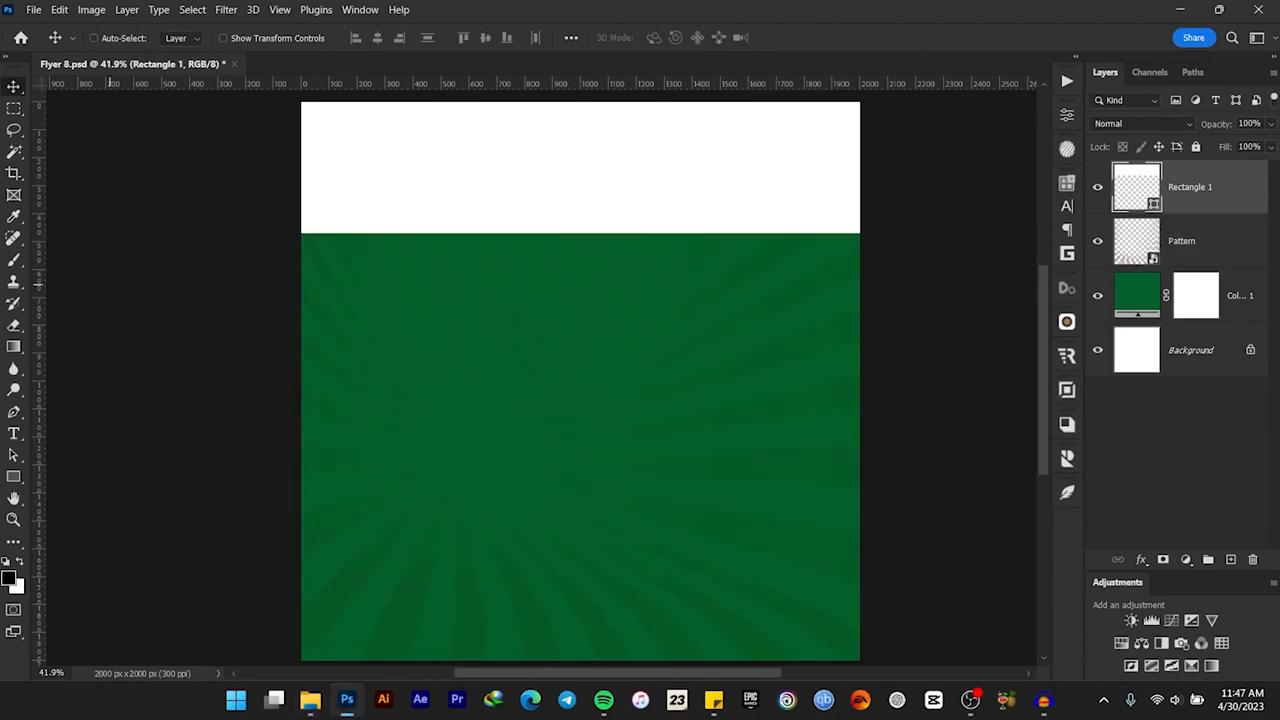
Step: Scale the logos to about 51% and position them in the left half of the white header band
left_click_drag(580, 380, 523, 137)
key("ctrl+t")
left_click_drag(816, 180, 678, 180)
key("Return")
left_click_drag(586, 184, 492, 174)
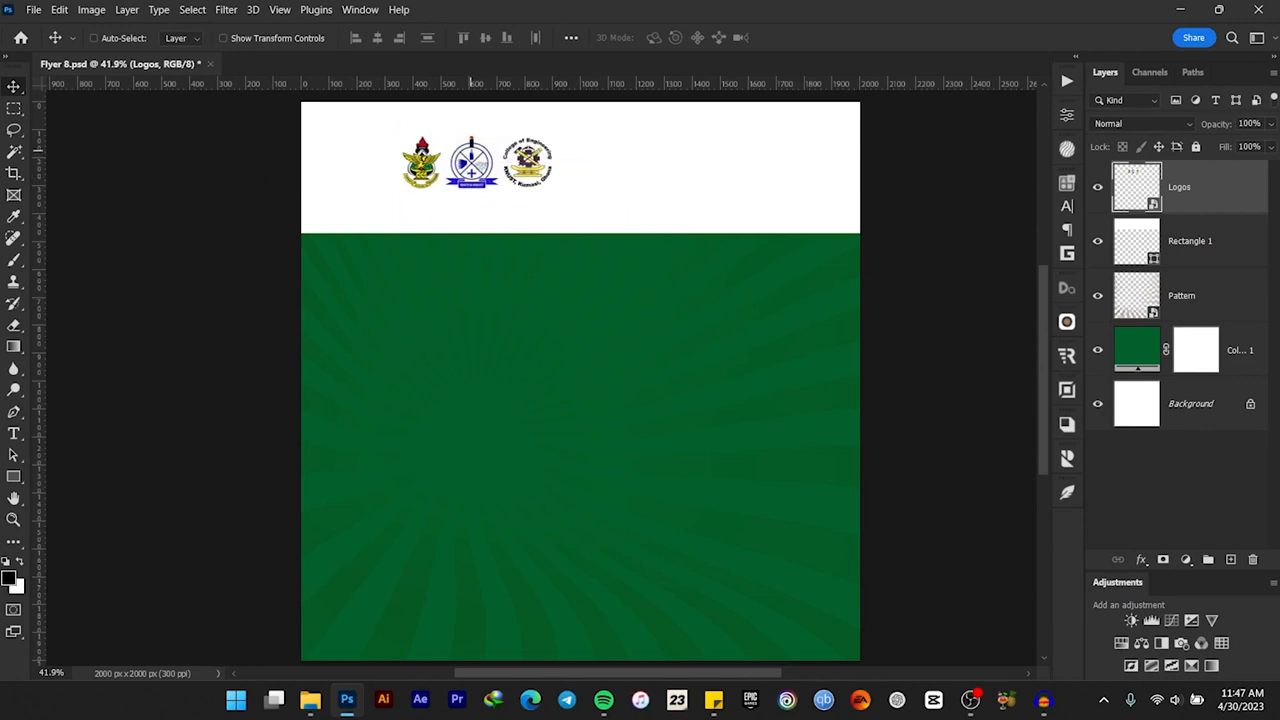
scroll(477, 147, "up", 5)
scroll(478, 145, "down", 3)
scroll(477, 145, "down", 4)
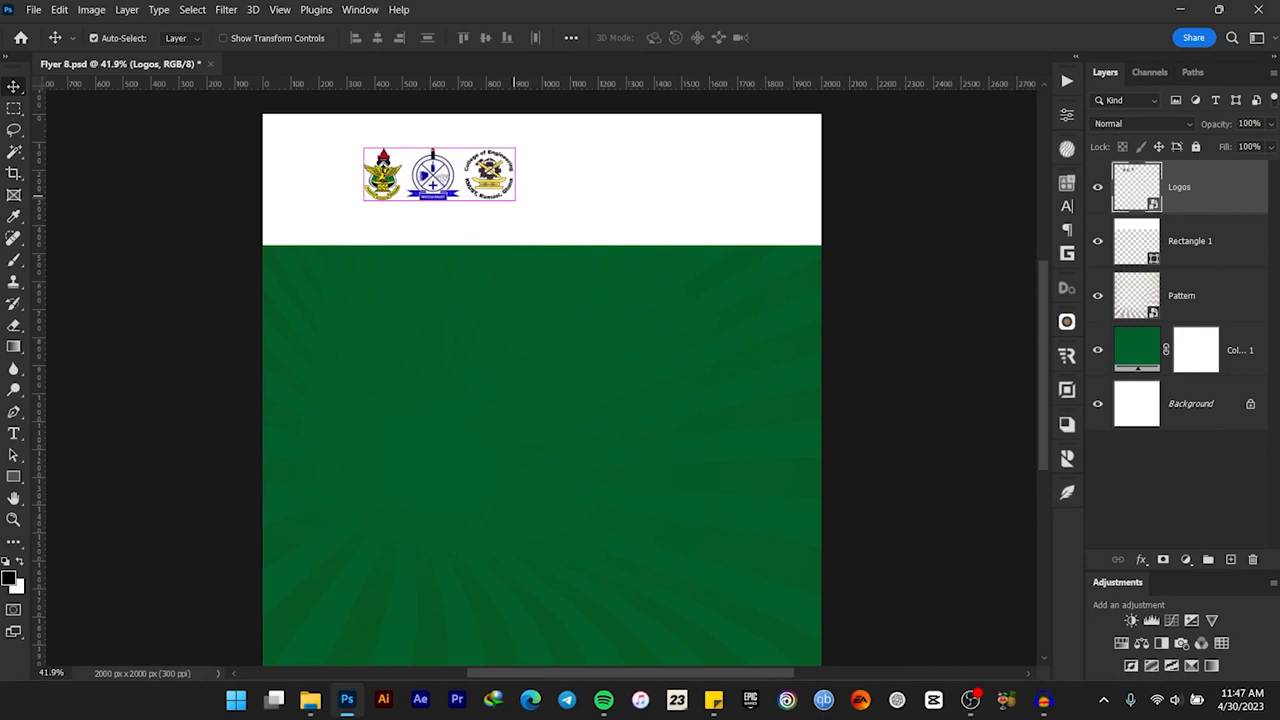
key("ctrl+t")
mouse_move(579, 173)
left_mouse_down()
mouse_move(563, 173)
mouse_move(580, 173)
left_mouse_up()
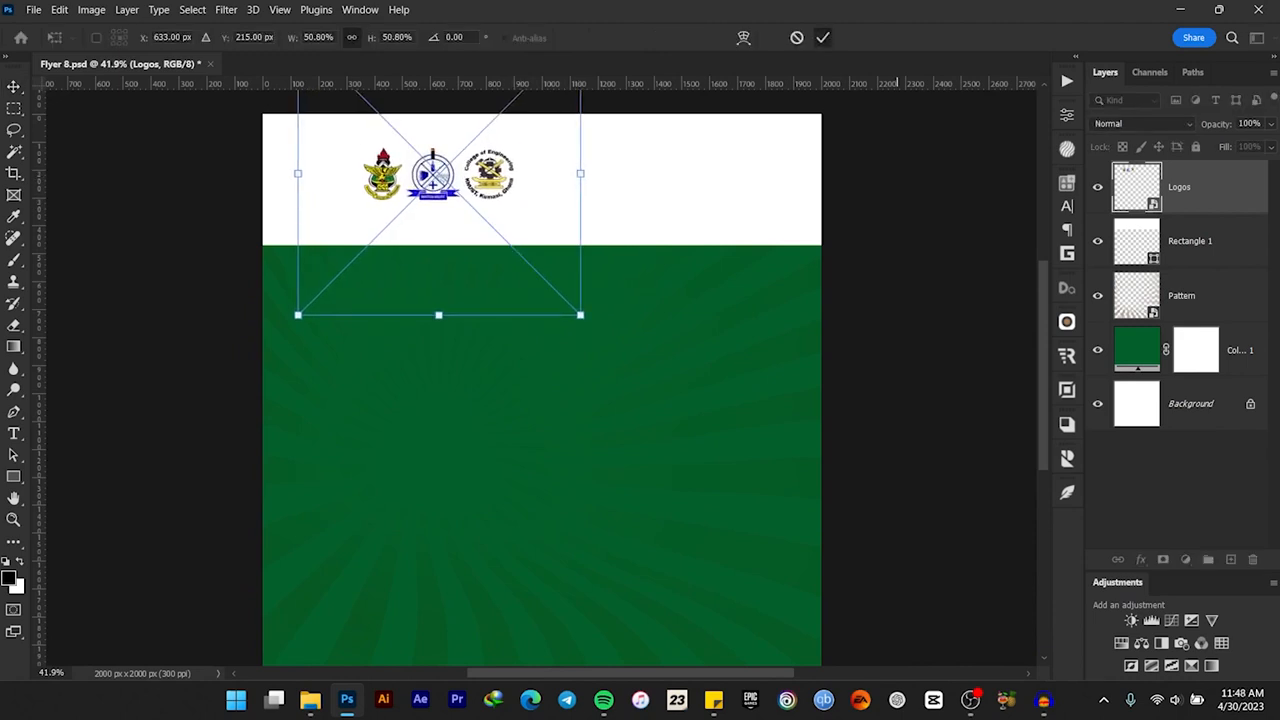
key("Return")
Step: Nudge the white header rectangle slightly up
left_click(1190, 243)
key("shift+Up")
key("shift+Up")
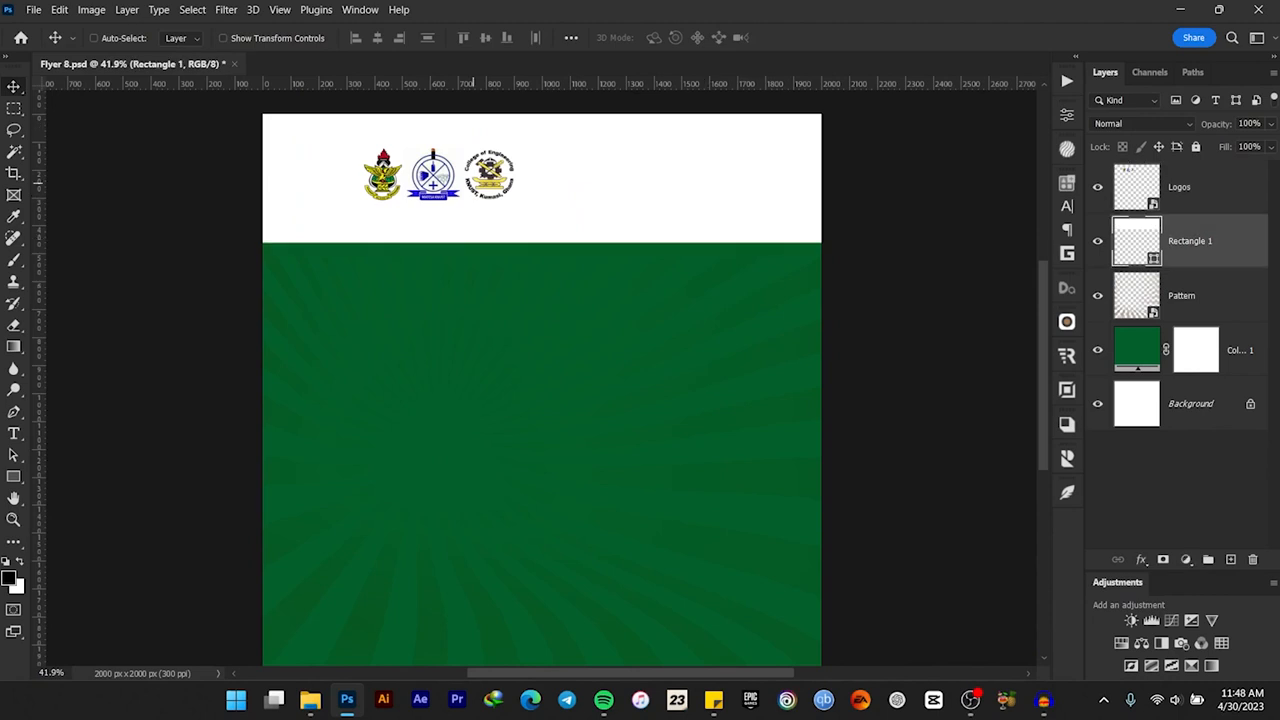
Step: Add an empty layer directly above the white rectangle's layer, with the Rectangle tool active
scroll(483, 200, "up", 2)
scroll(505, 150, "down", 3)
scroll(520, 150, "up", 4)
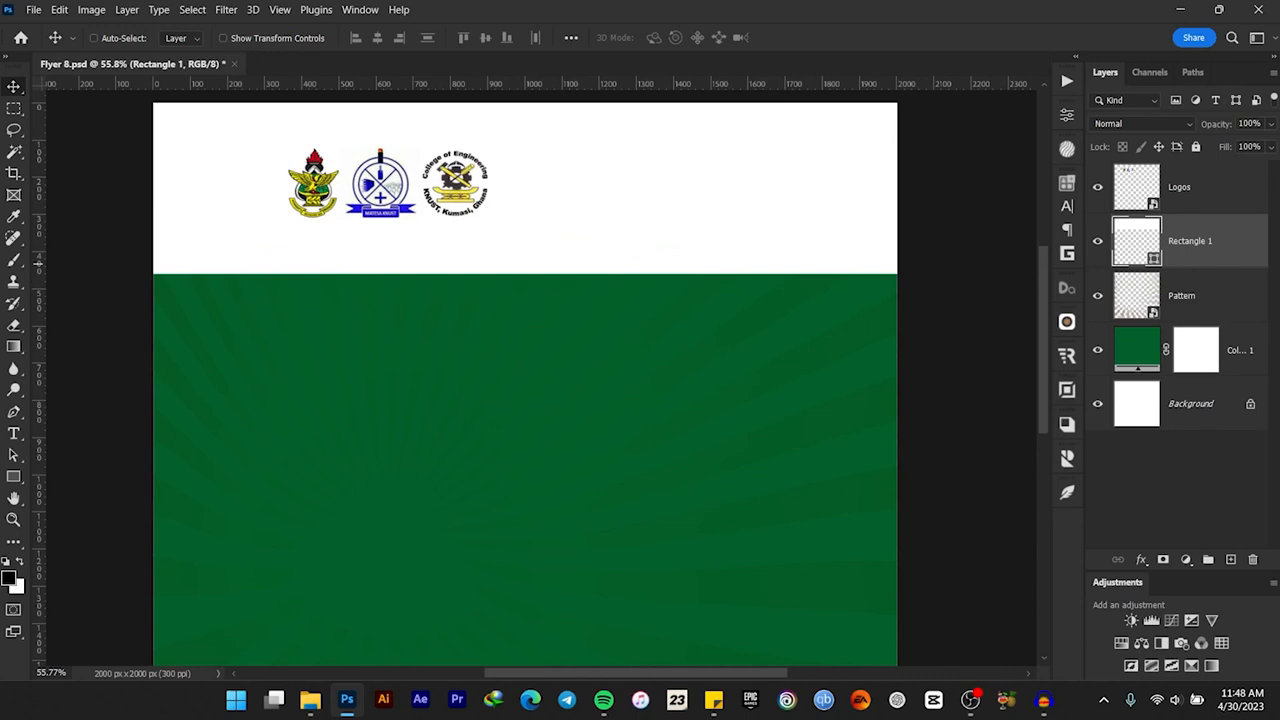
left_click(1176, 467)
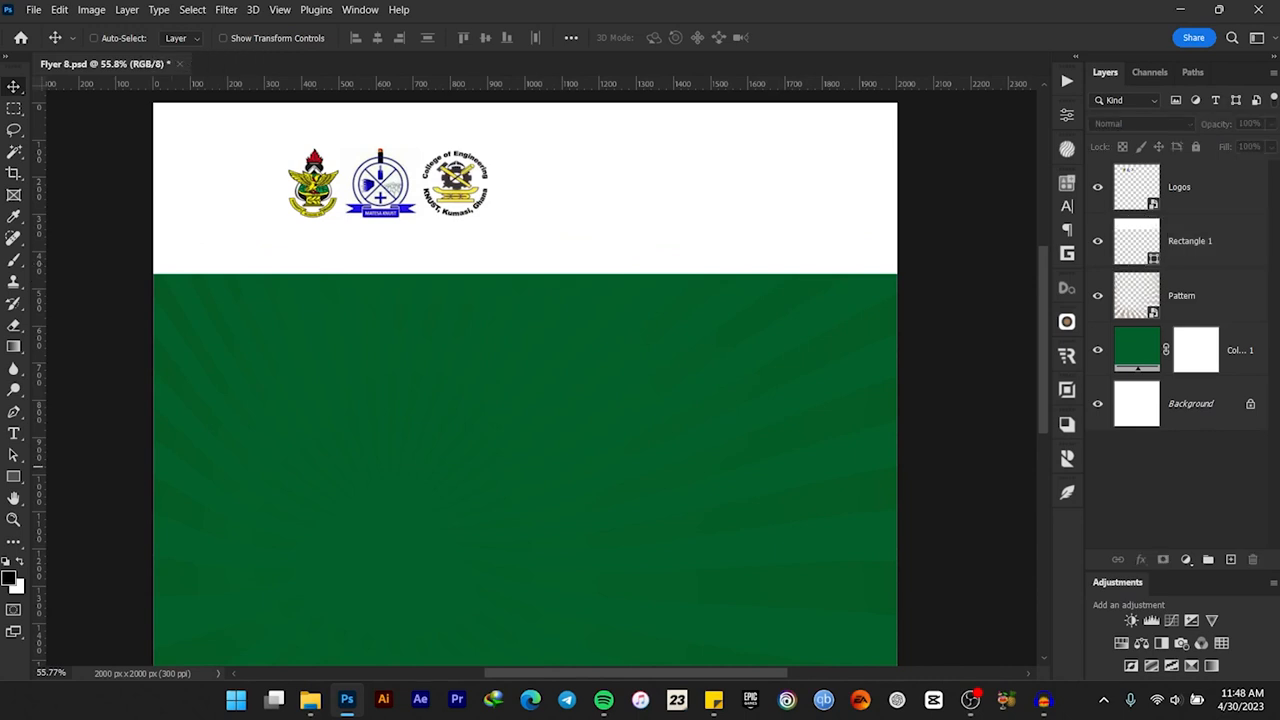
left_click(1190, 241)
key("u")
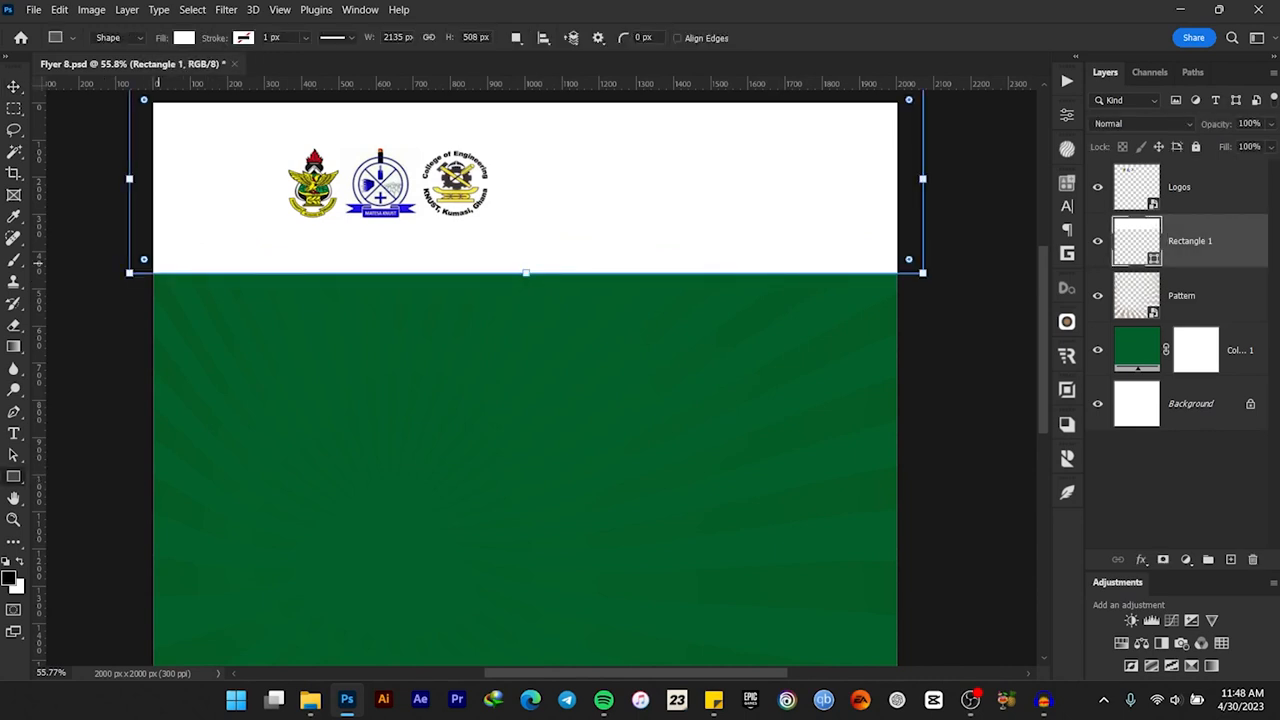
left_click(1231, 559)
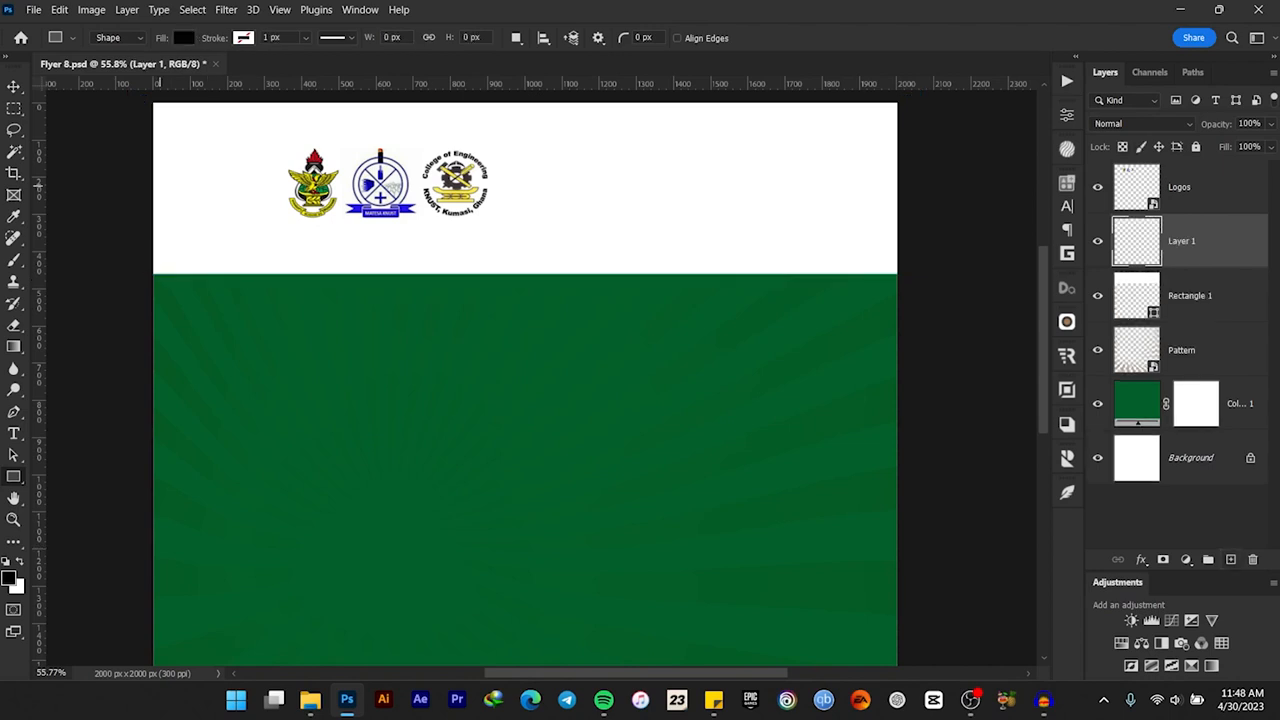
Step: Draw a thin black rectangle about 686 × 22 px along the lower left edge of the white header band
left_click_drag(151, 263, 405, 270)
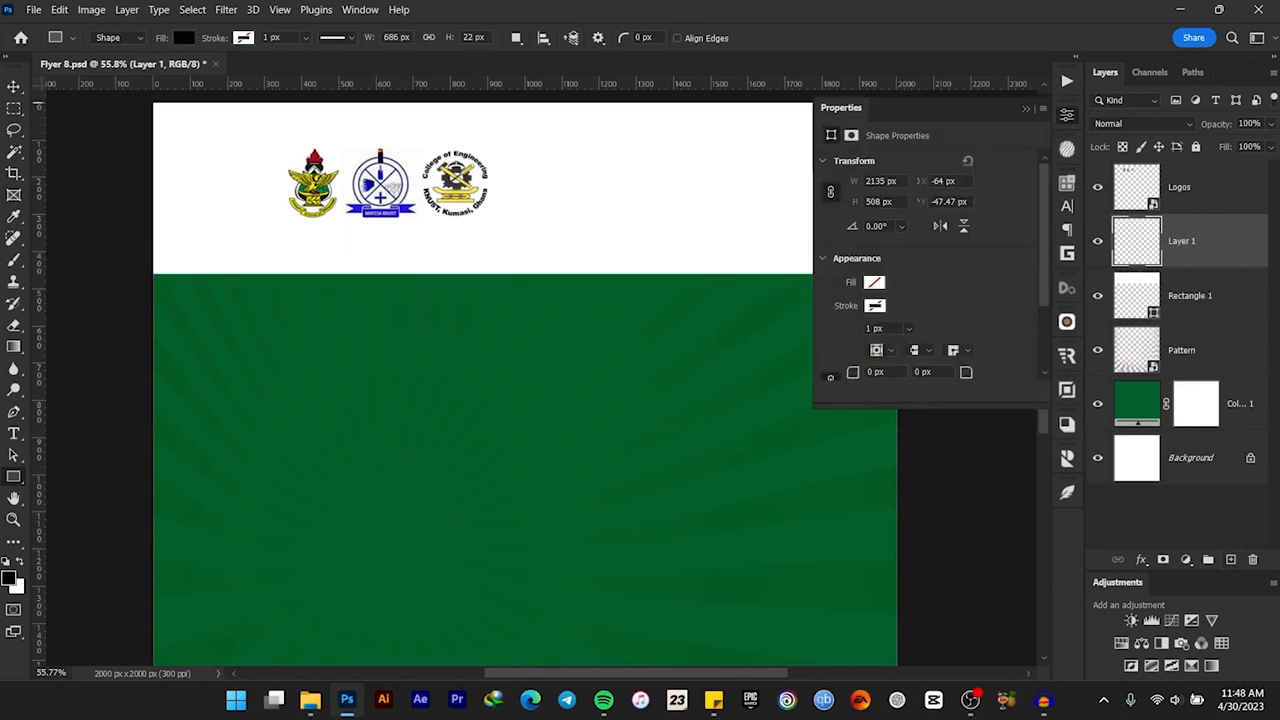
key("v")
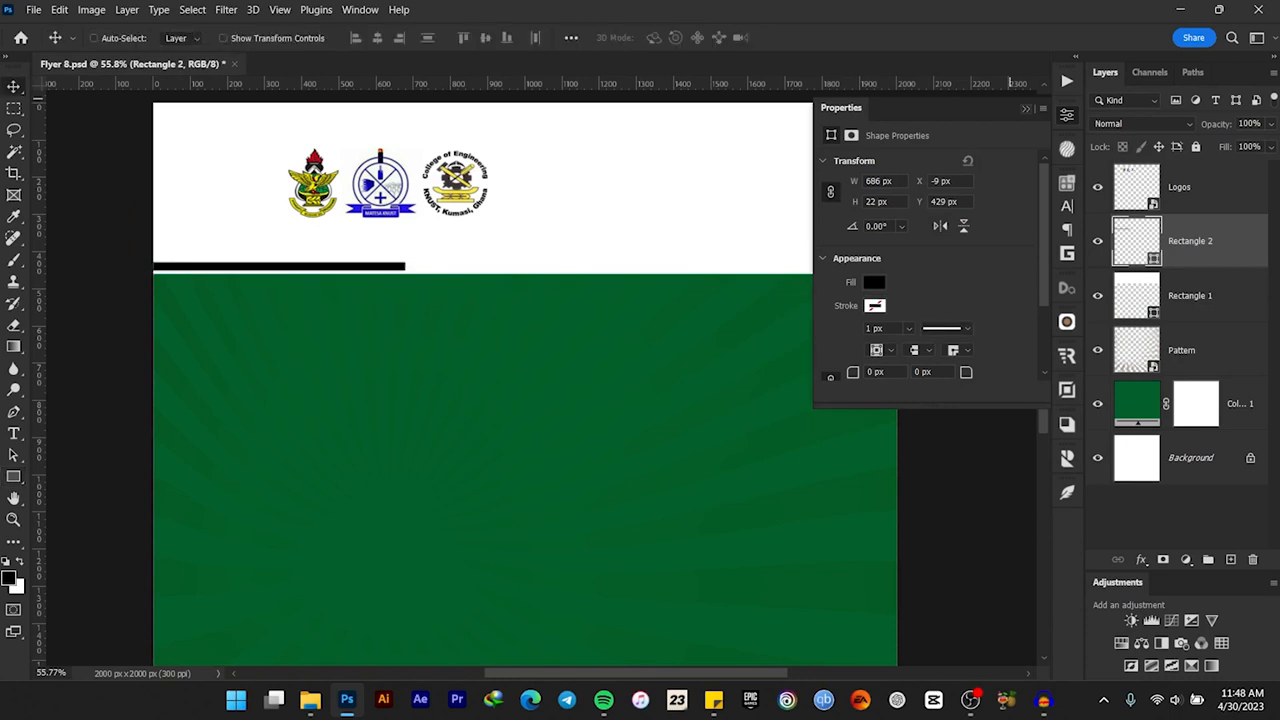
scroll(317, 160, "up", 8)
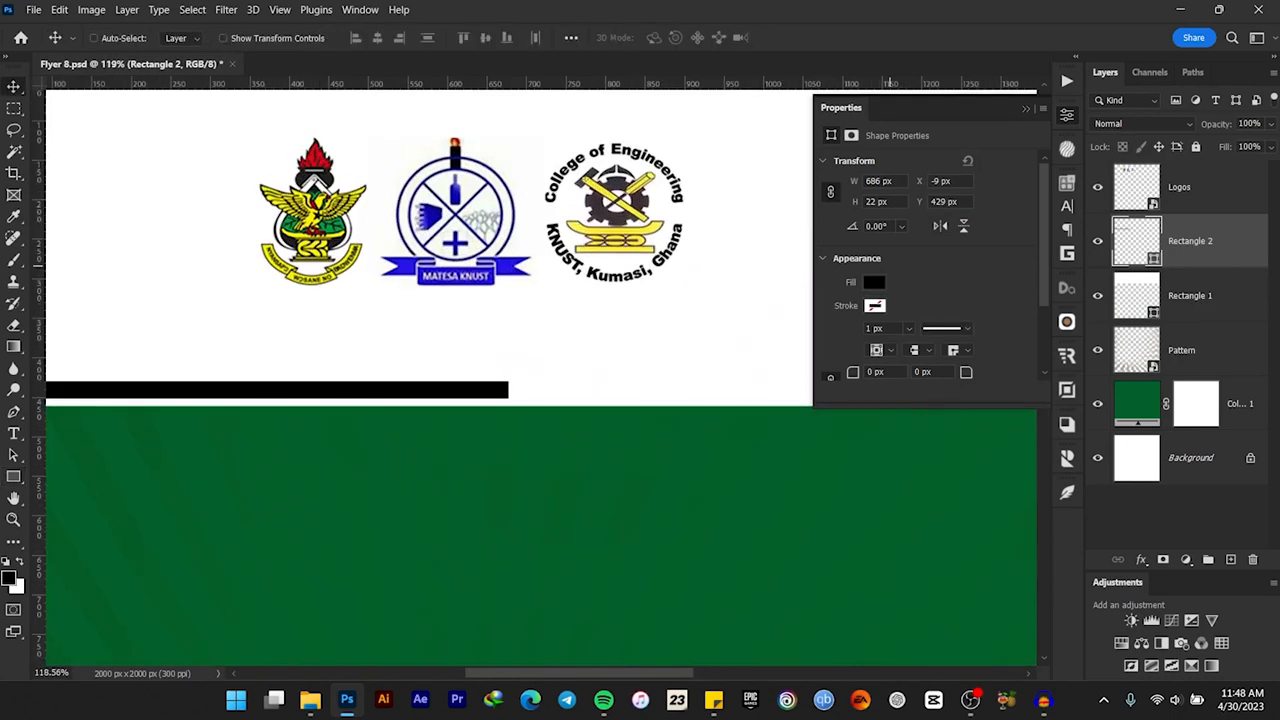
Step: Recolour the thin bar to red e10613, sampled from the flame in the crest logo
double_click(1137, 243)
left_click(313, 161)
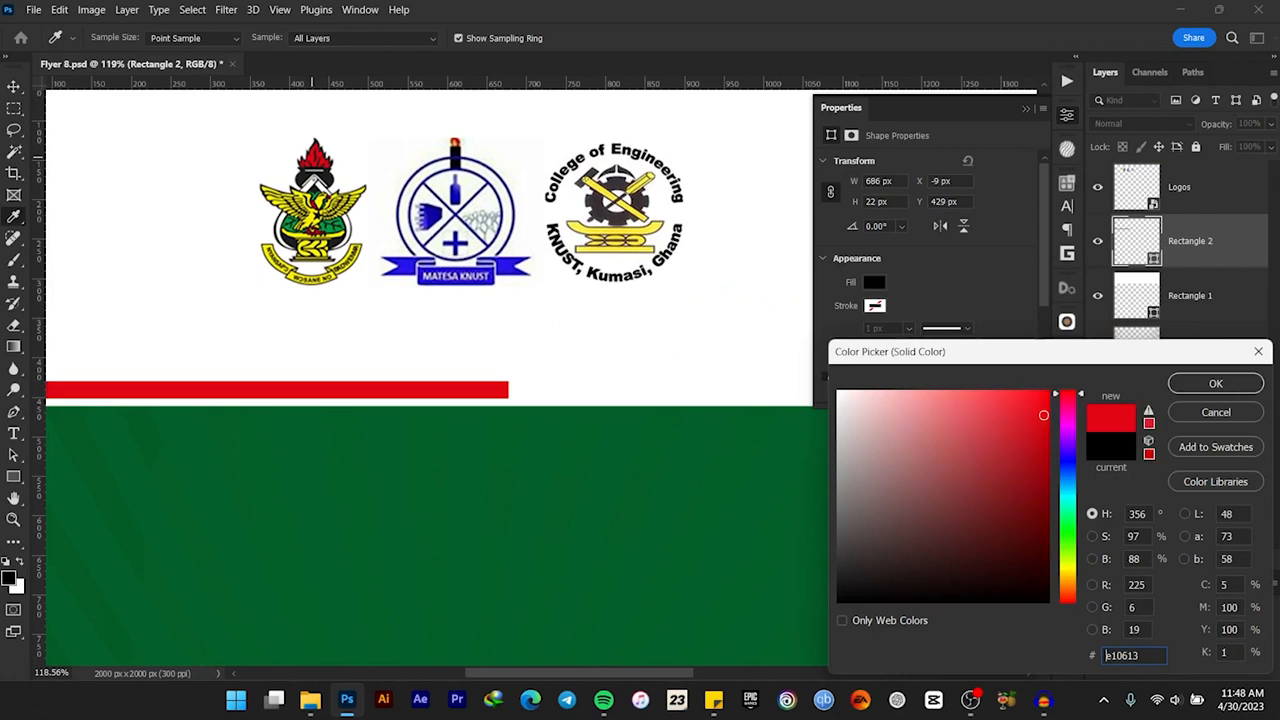
left_click(1215, 384)
left_click(1026, 109)
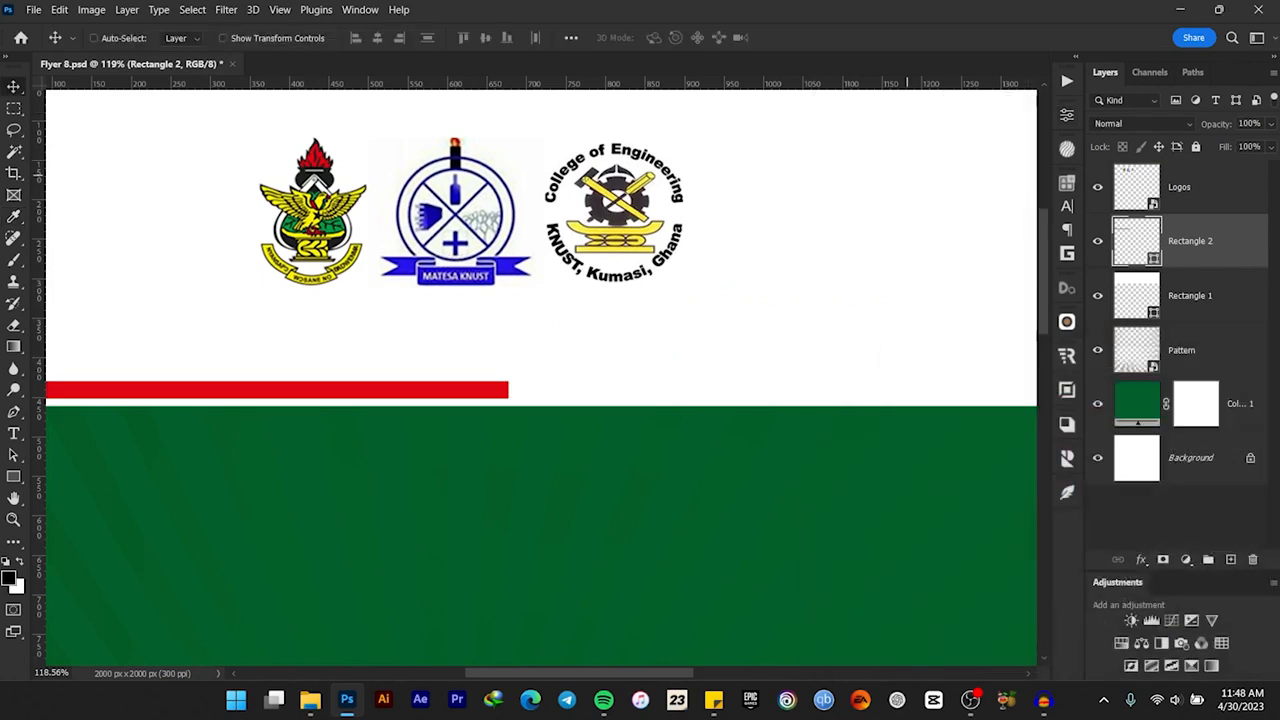
Step: Move the red bar down to the green area's edge, then duplicate it and place the copy end to end on its right
scroll(898, 185, "down", 3)
left_click_drag(479, 338, 476, 349)
key("ctrl+j")
left_click_drag(377, 344, 812, 344)
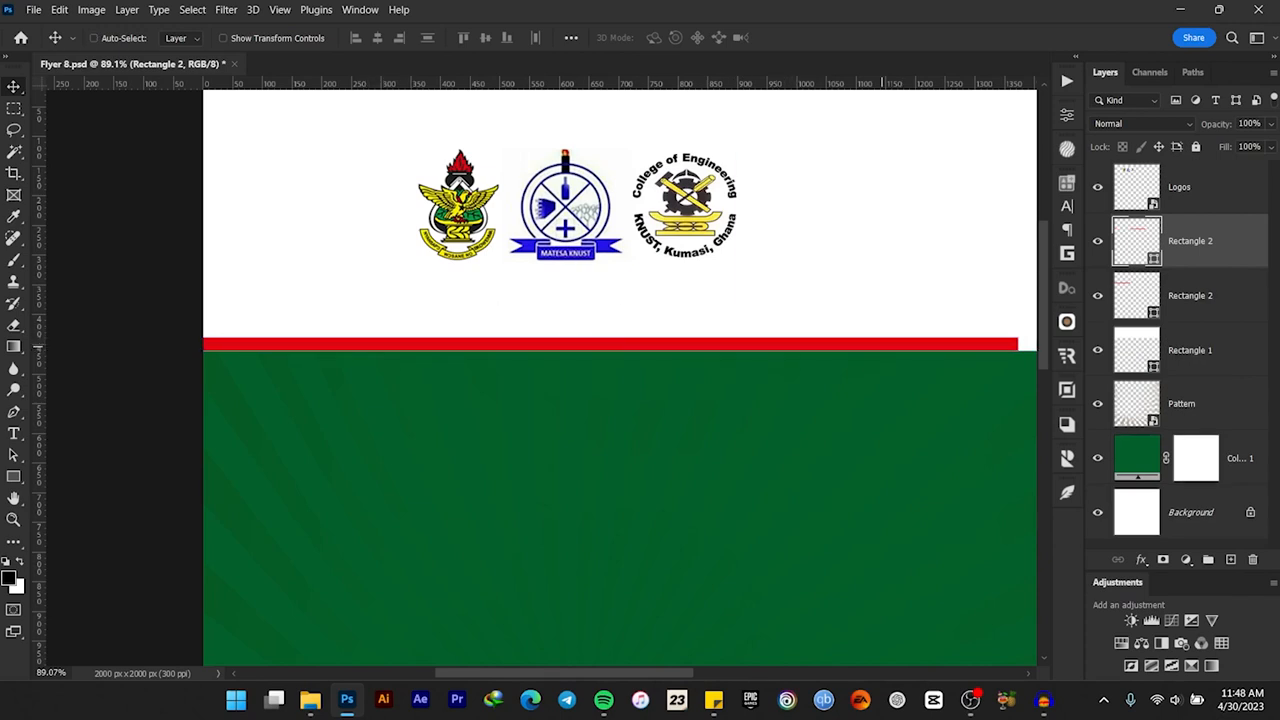
scroll(812, 344, "down", 1)
scroll(518, 375, "down", 2)
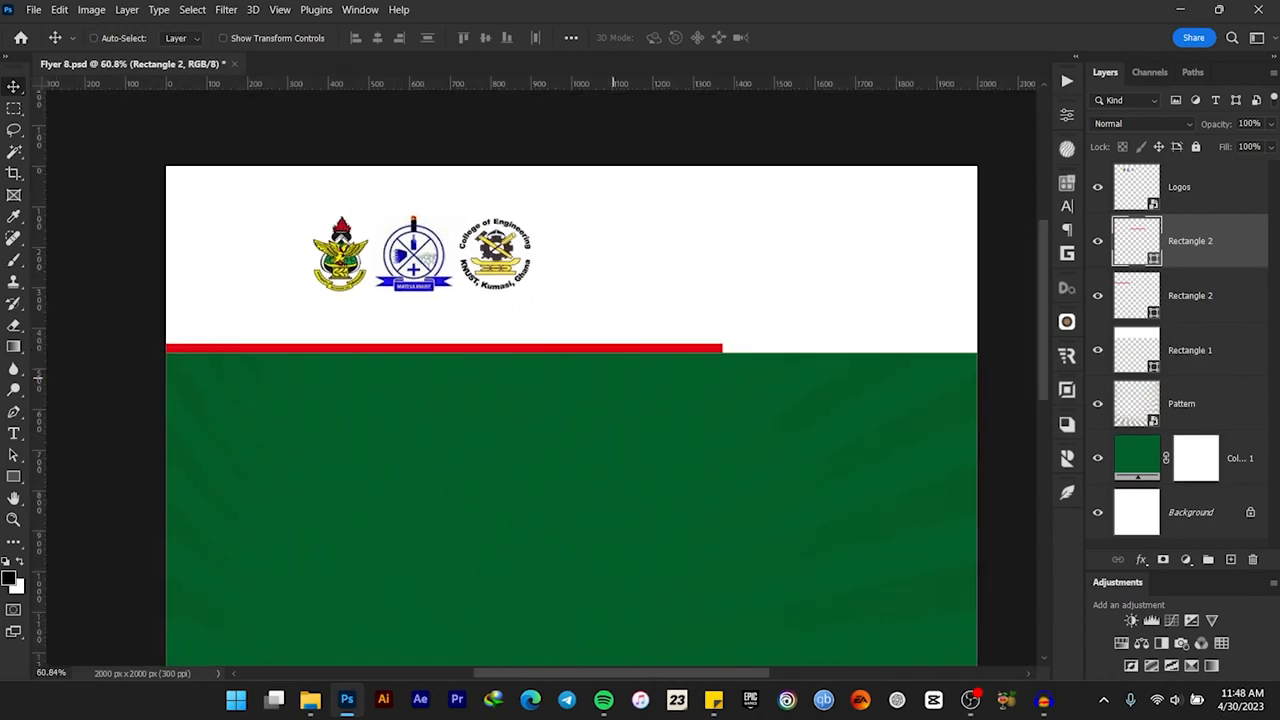
Step: Recolour the duplicated bar to yellow ffec00, sampled from the eagle in the crest logo
double_click(1137, 241)
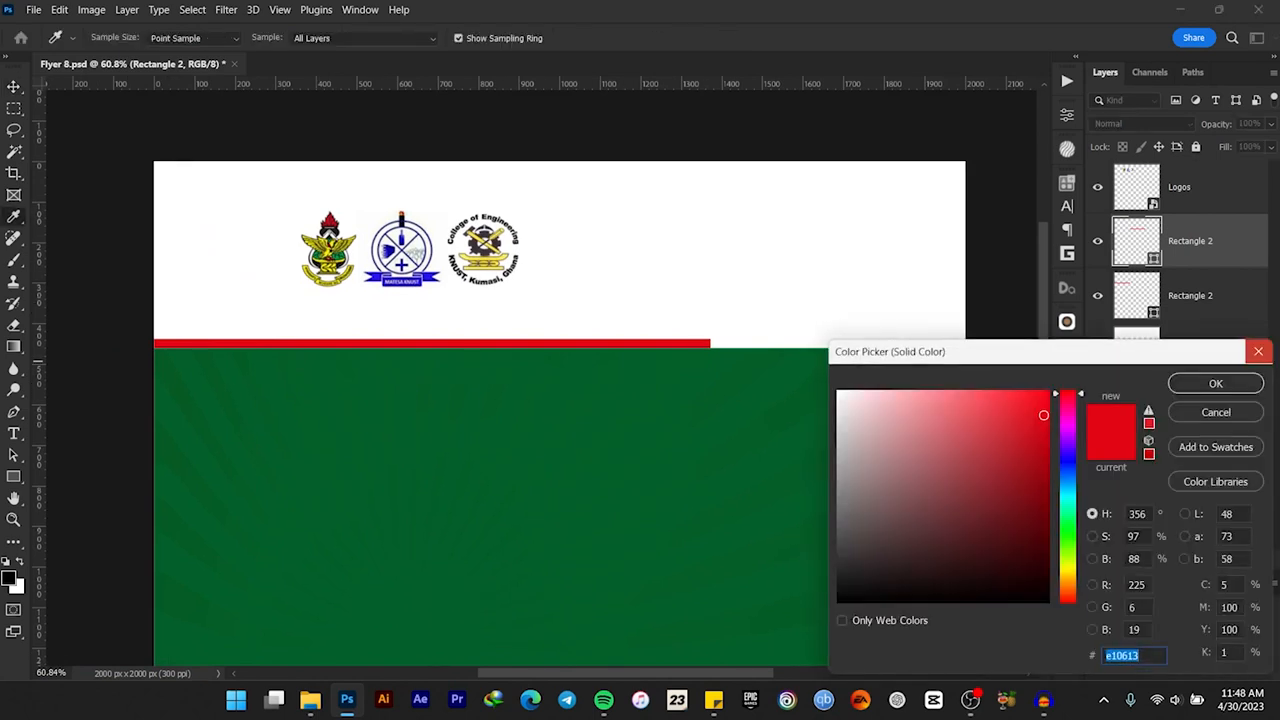
left_click(1258, 352)
scroll(311, 226, "up", 10)
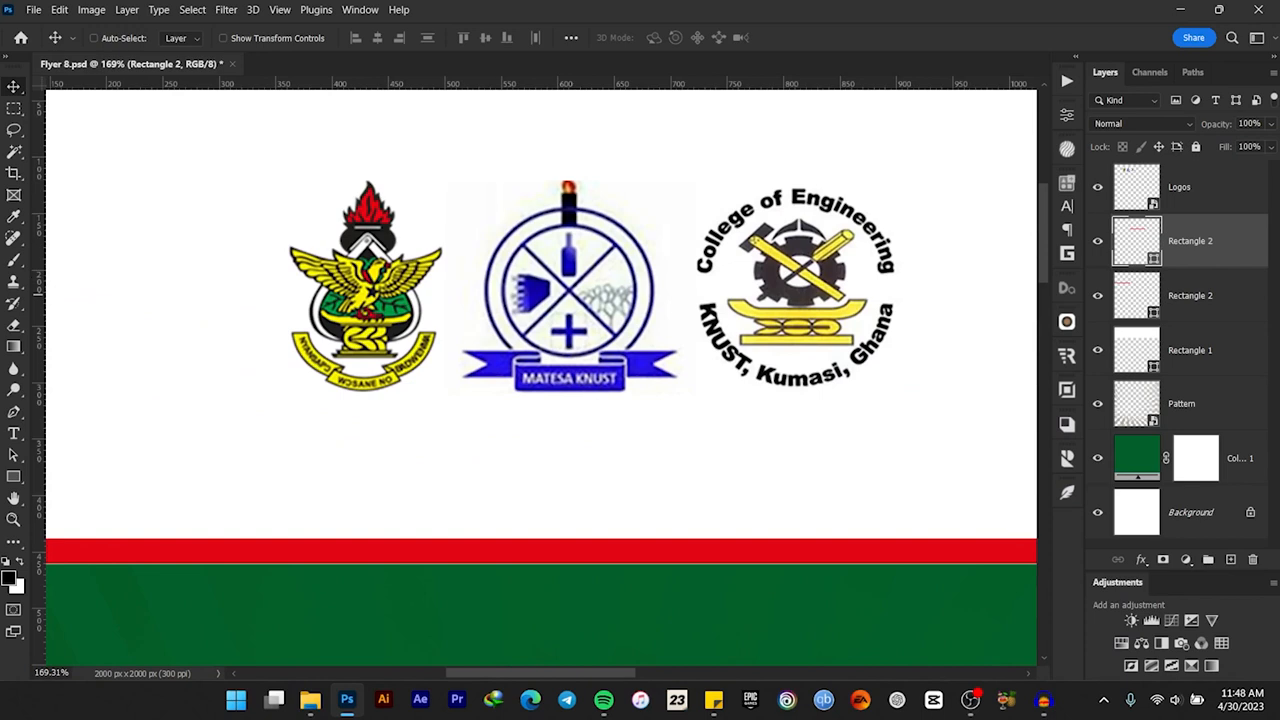
double_click(1137, 241)
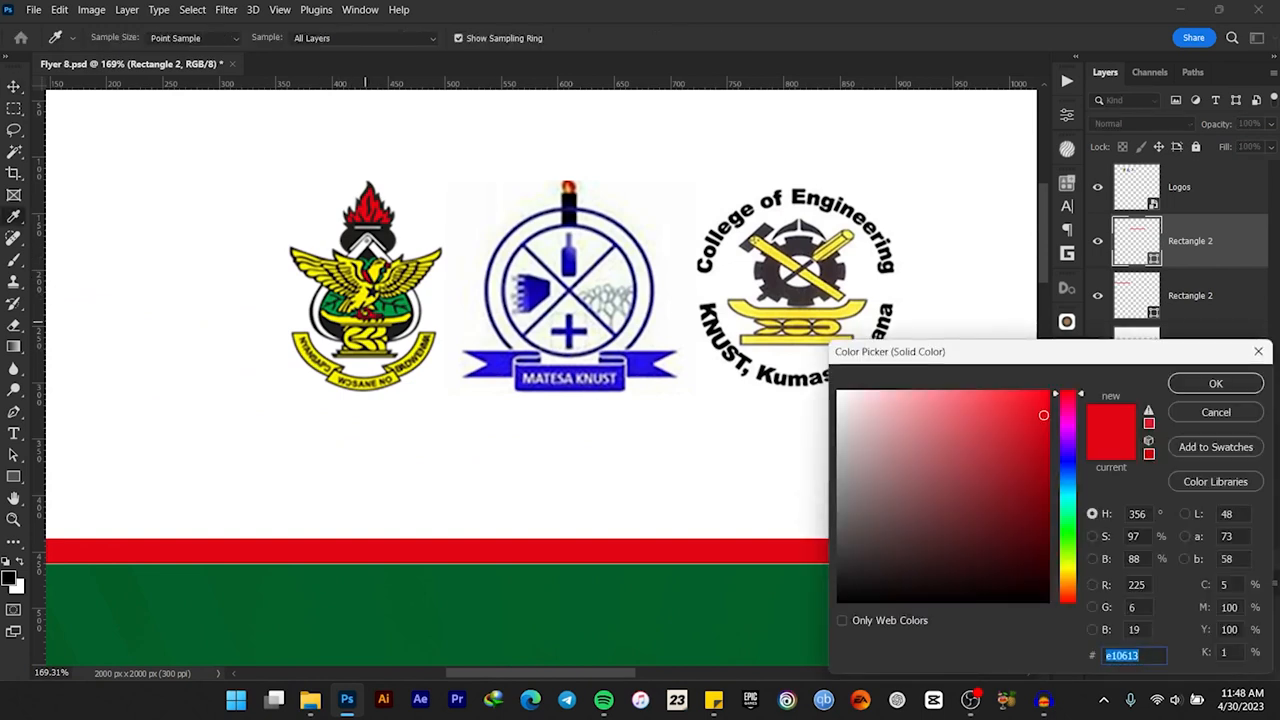
left_click(372, 270)
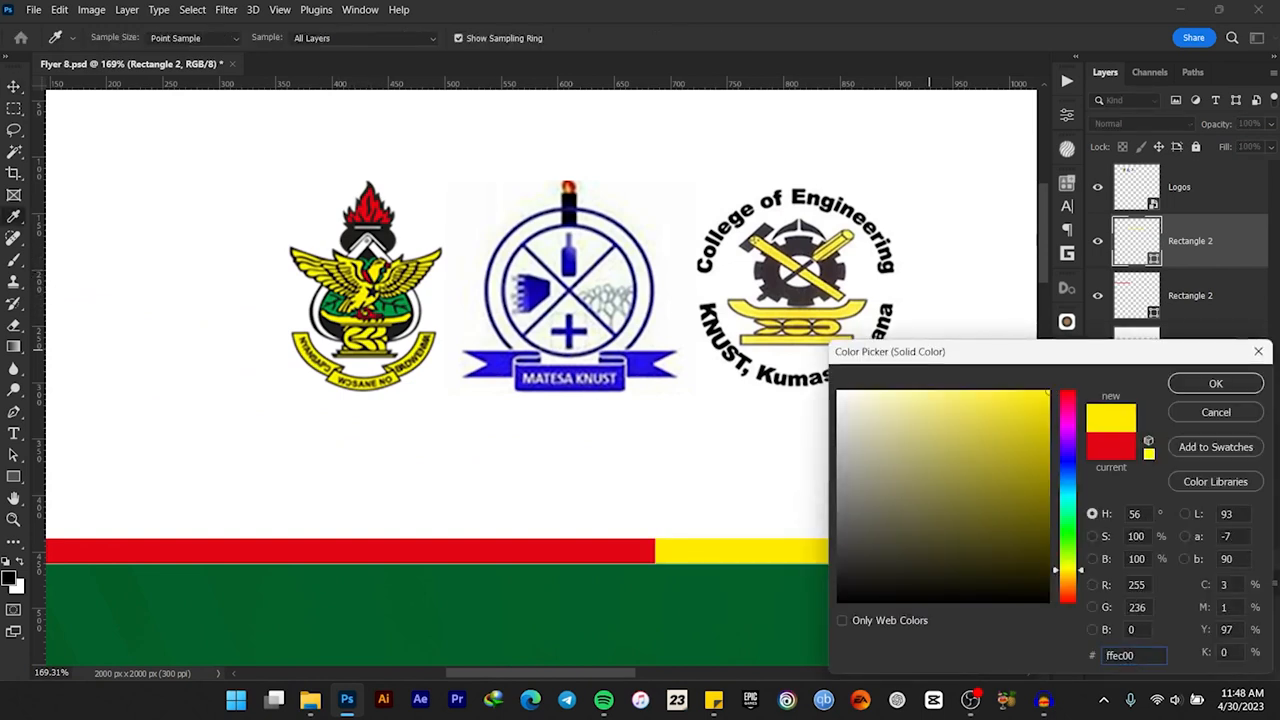
left_click(1215, 384)
Step: Duplicate the yellow bar and move the copy to the right end of the header's lower edge
scroll(490, 368, "down", 3)
scroll(490, 368, "down", 5)
left_click_drag(791, 386, 627, 388)
key("ctrl+j")
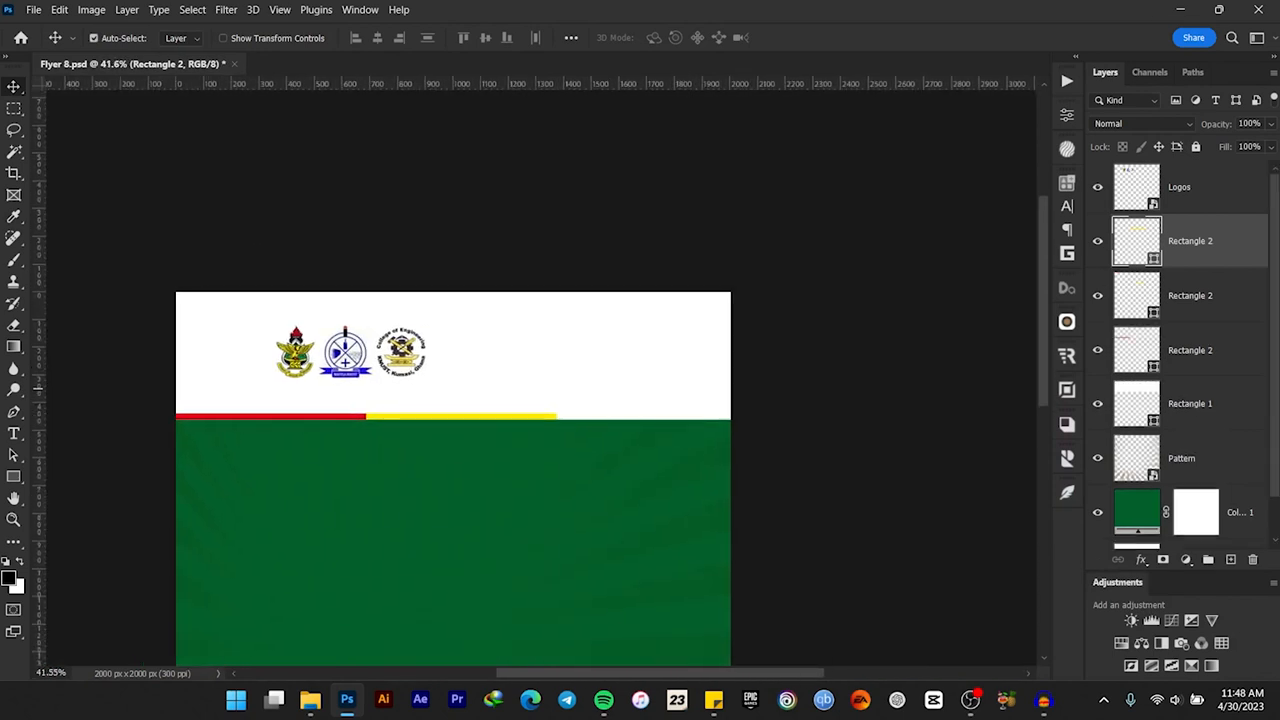
scroll(531, 399, "up", 8)
left_click_drag(363, 440, 783, 426)
left_click_drag(214, 323, 481, 433)
Step: Recolour the third bar to green 009640, sampled from the crest logo
scroll(412, 460, "up", 4)
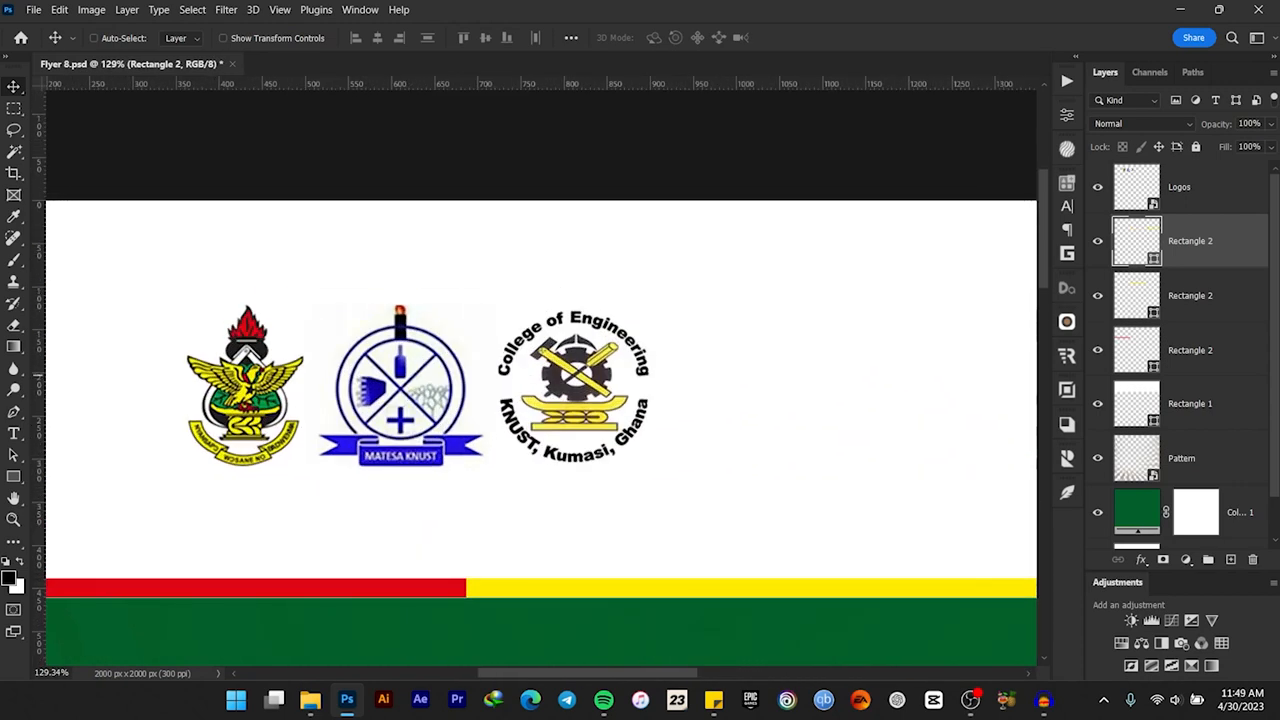
double_click(1137, 243)
left_click(260, 405)
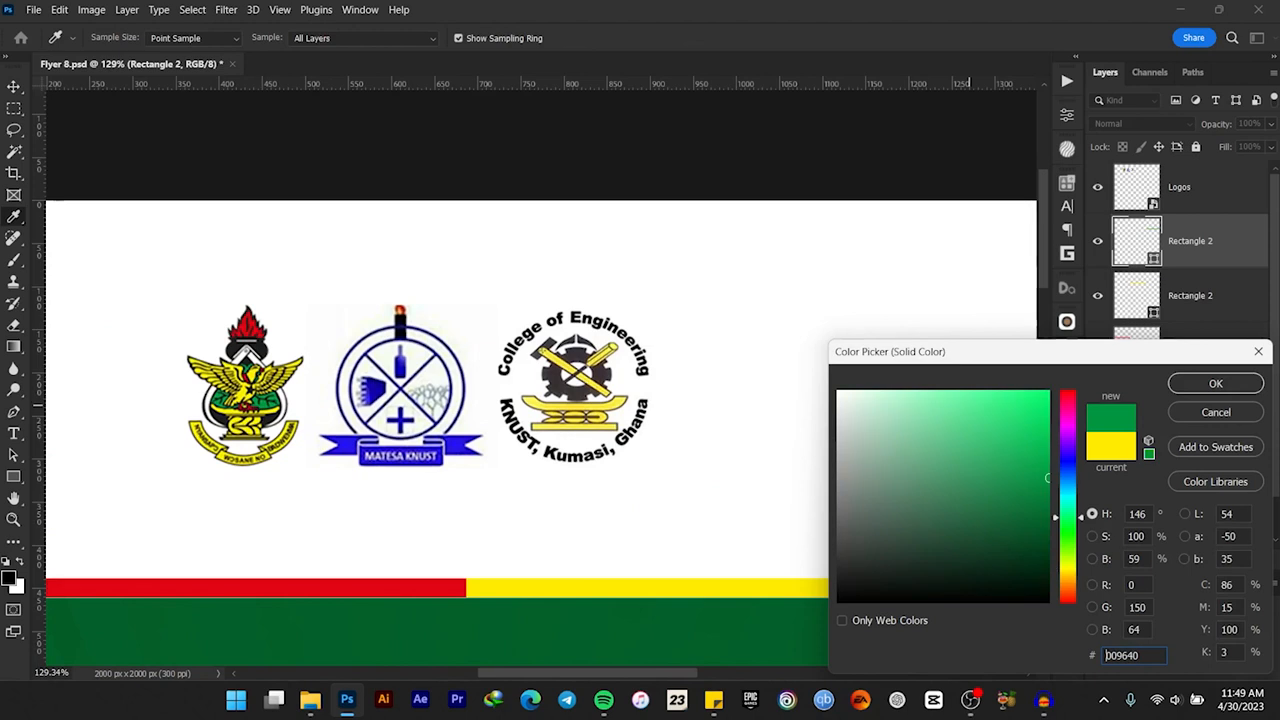
left_click(1215, 384)
Step: Shift the green bar left until it meets the end of the yellow bar
scroll(540, 392, "down", 6)
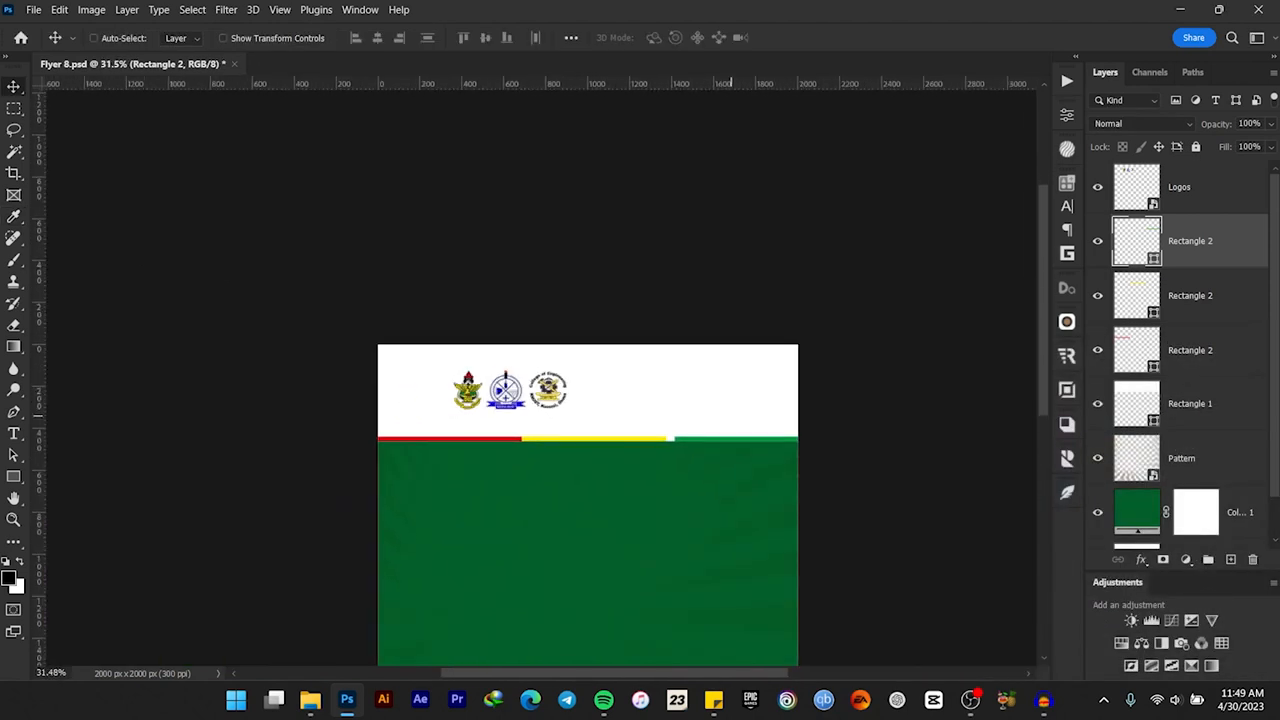
scroll(699, 437, "up", 6)
left_click_drag(655, 400, 625, 400)
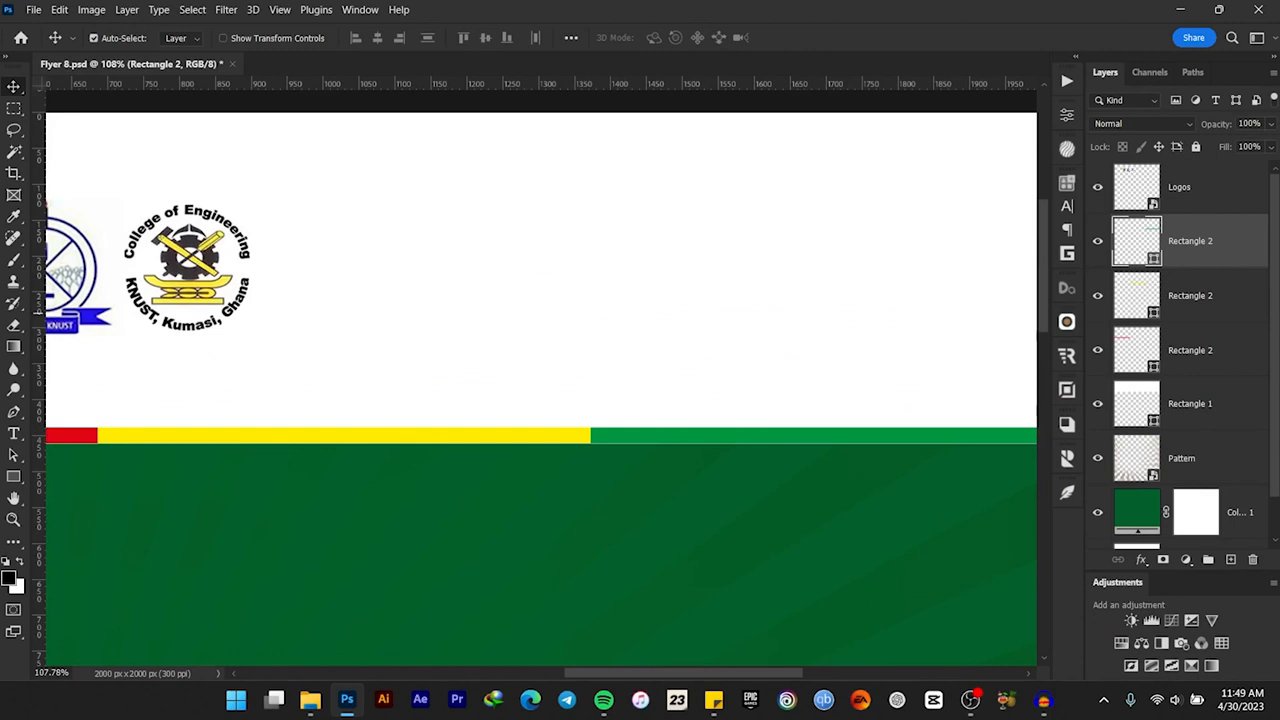
Step: Scale the three bars together to about 97.18% width so the strip ends at the canvas's right edge
left_click(1190, 350, "shift")
scroll(707, 350, "down", 4)
key("ctrl+t")
scroll(800, 390, "up", 6)
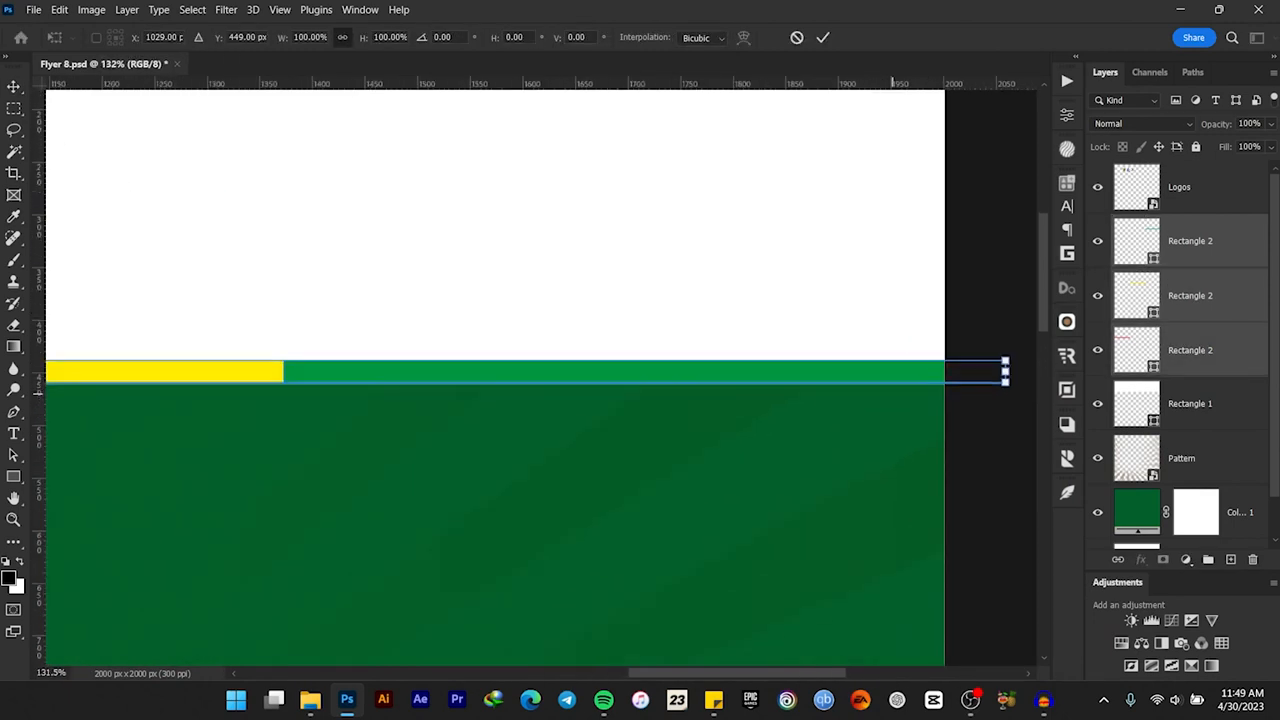
left_click_drag(1005, 371, 945, 371)
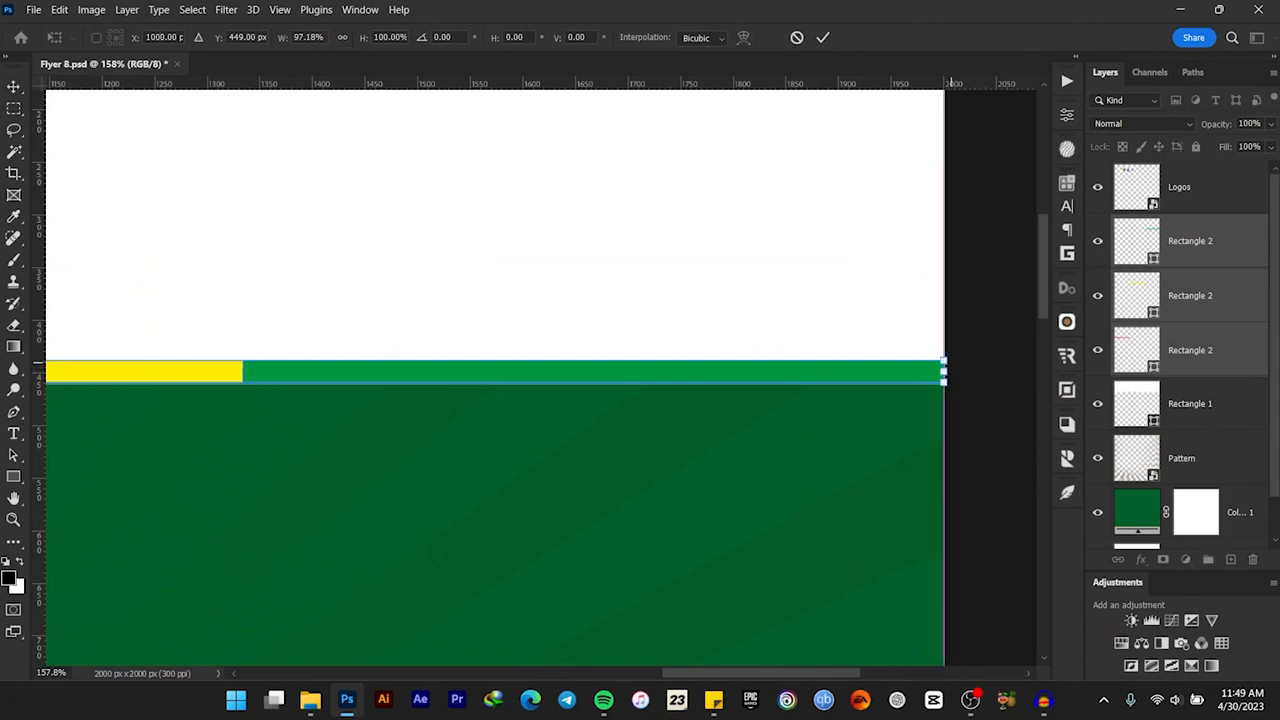
scroll(945, 371, "down", 5)
scroll(250, 370, "up", 5)
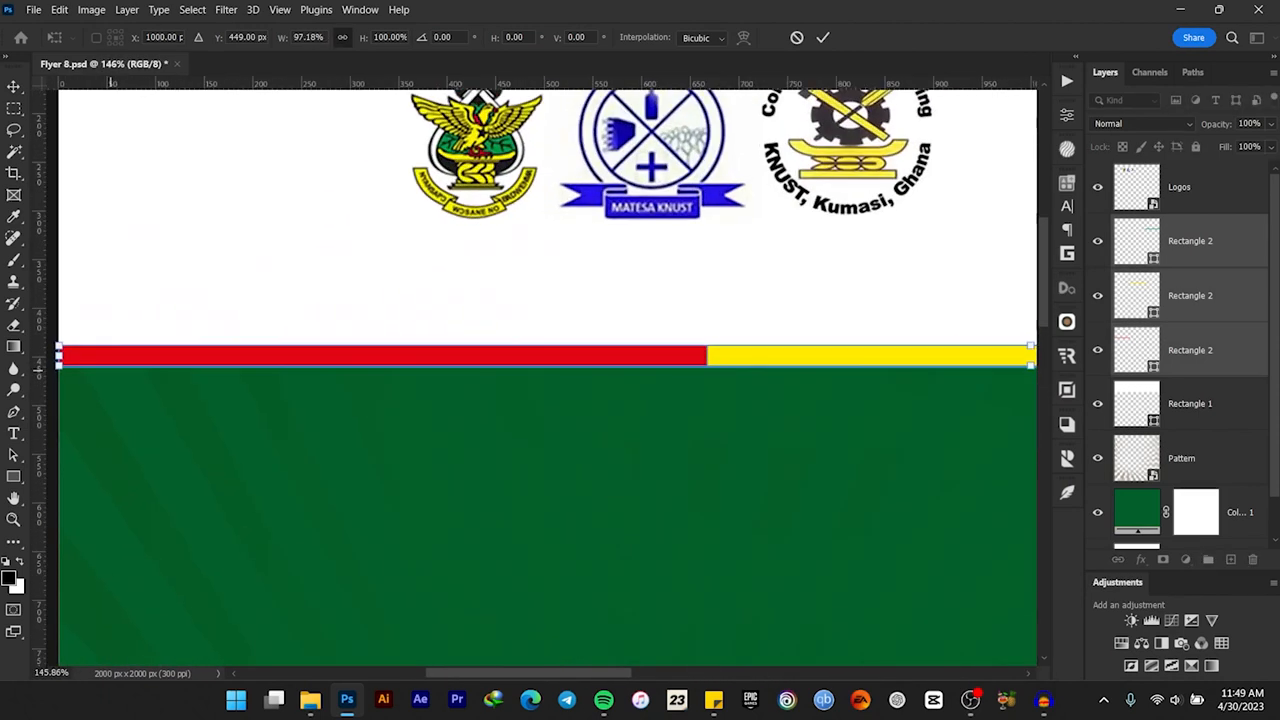
left_click(822, 37)
scroll(675, 310, "down", 5)
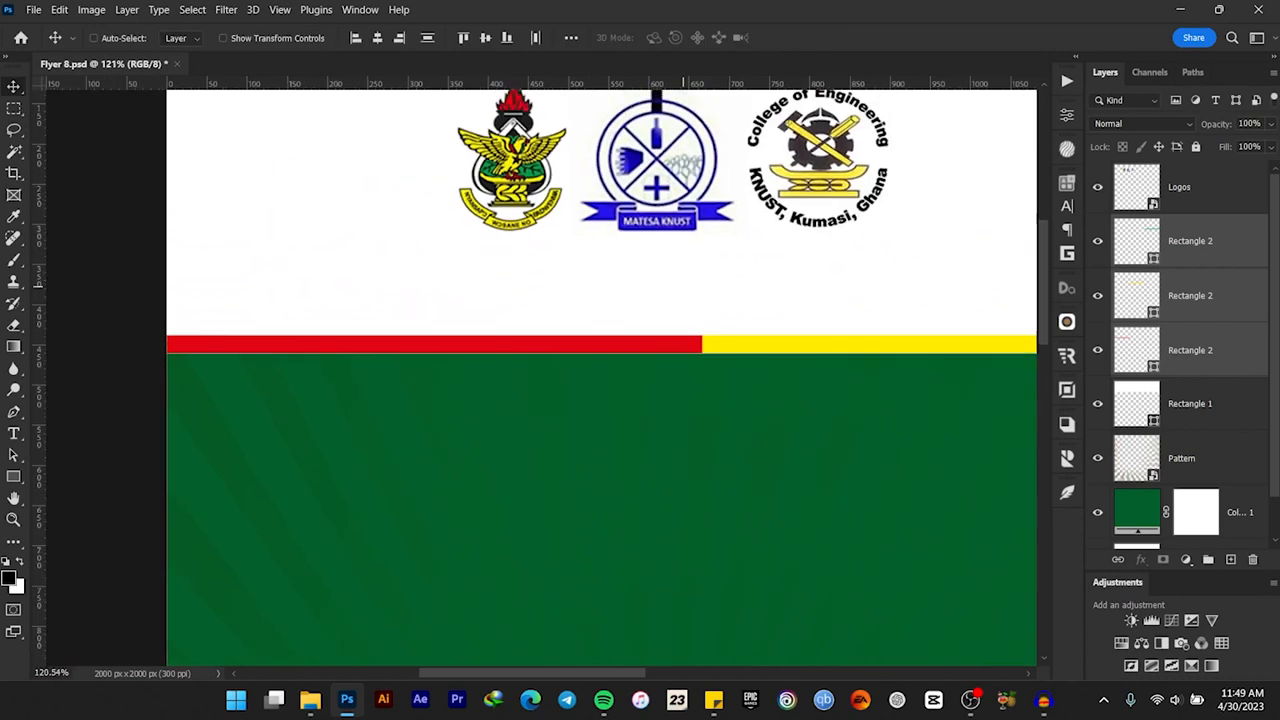
Step: Group the three coloured bar layers
scroll(673, 330, "down", 2)
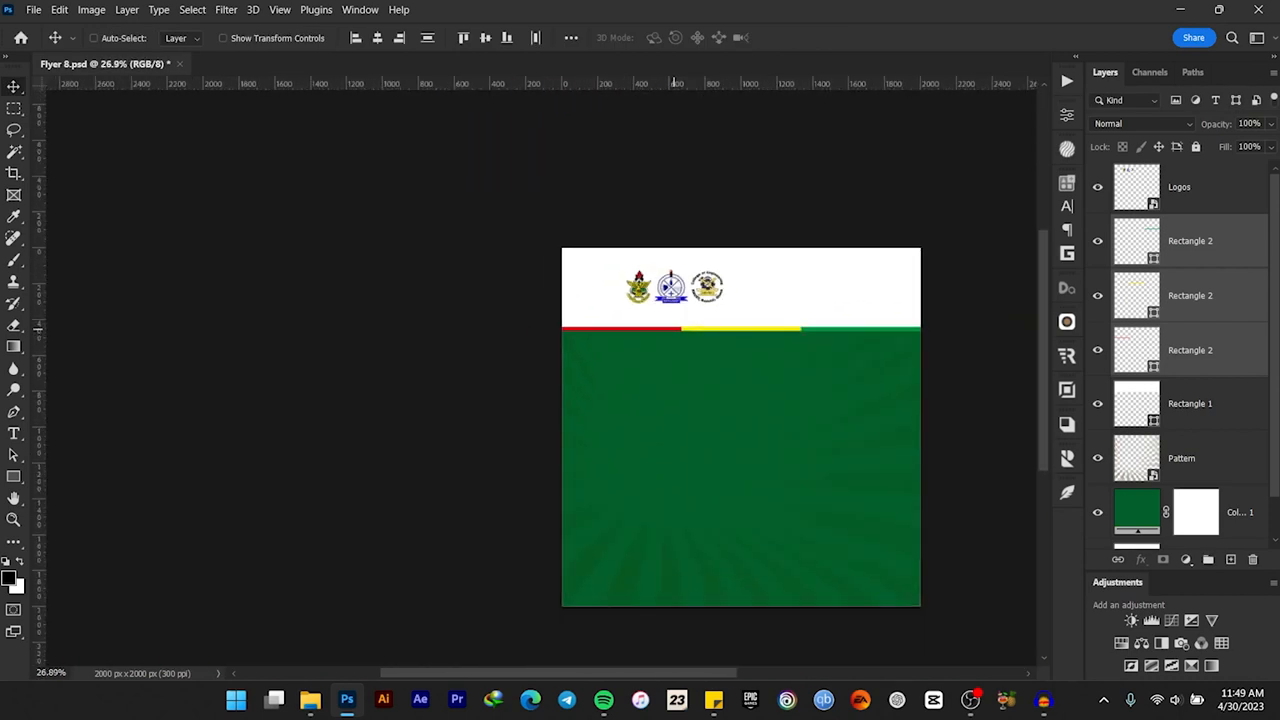
scroll(850, 304, "up", 3)
scroll(673, 326, "down", 2)
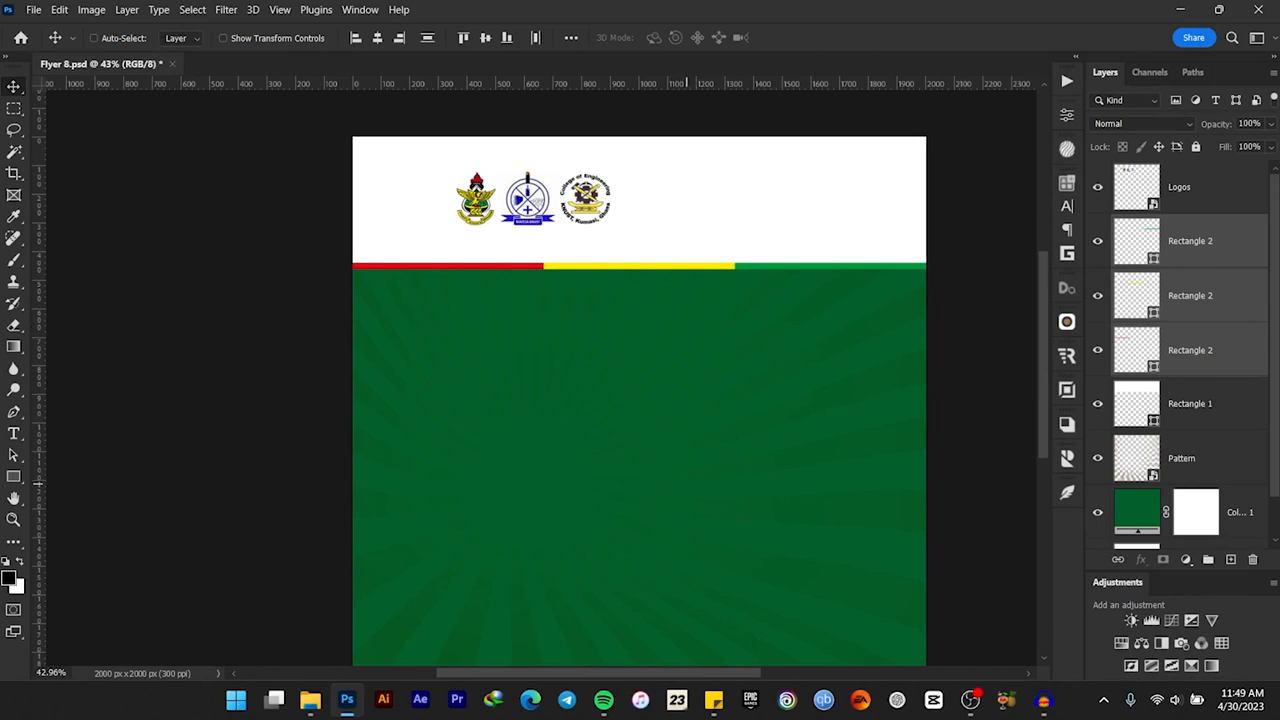
left_click_drag(666, 491, 661, 463)
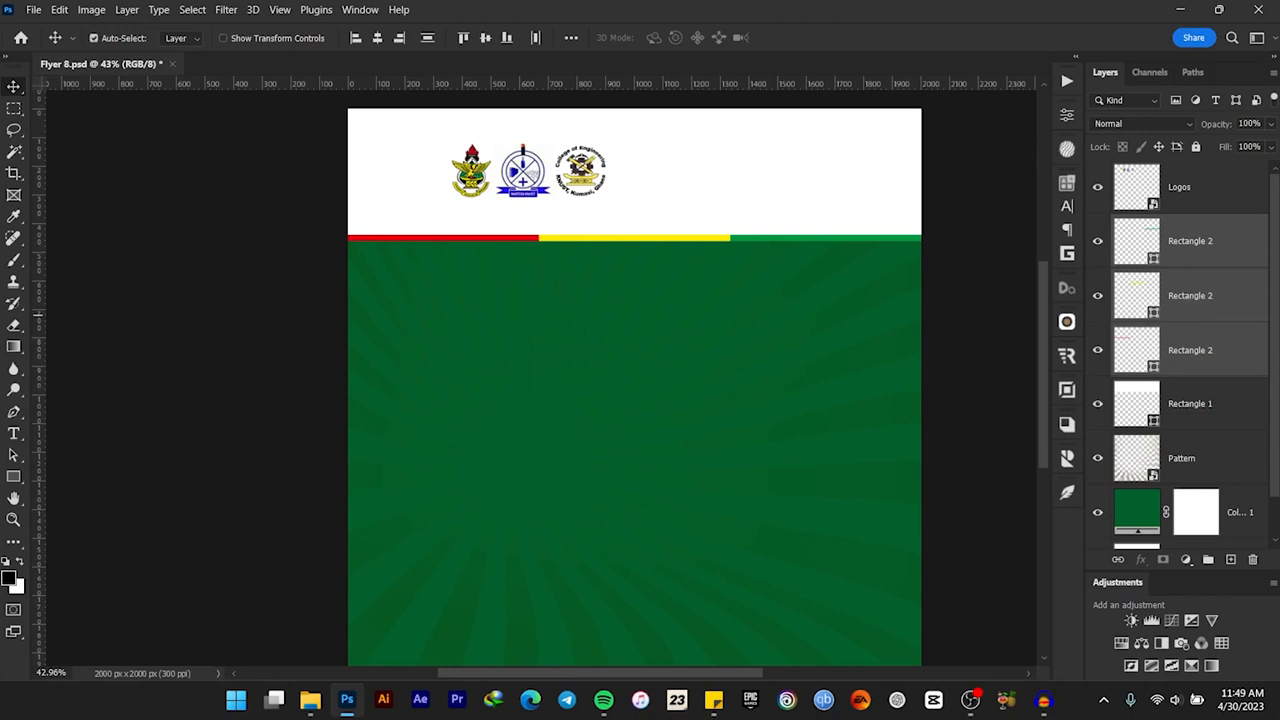
key("ctrl+g")
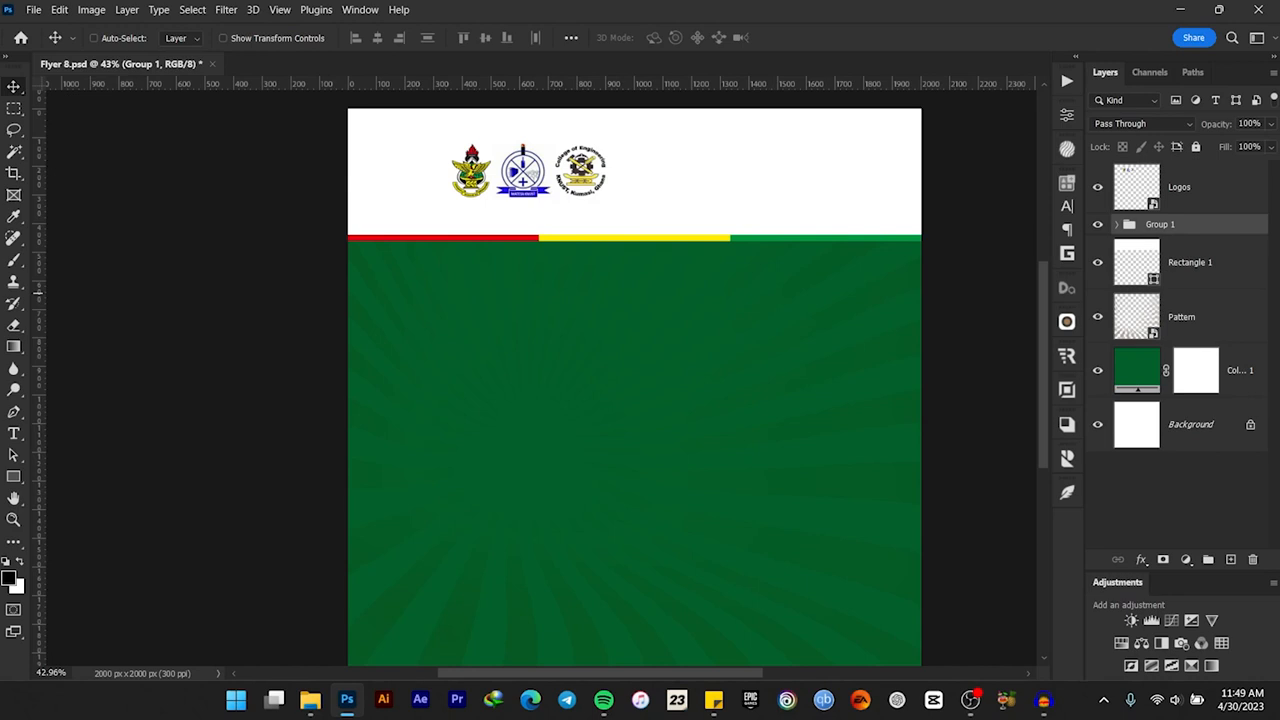
Step: Group the bars group, white rectangle, pattern and green fill layers as BG, and save the document
left_click(1239, 371, "shift")
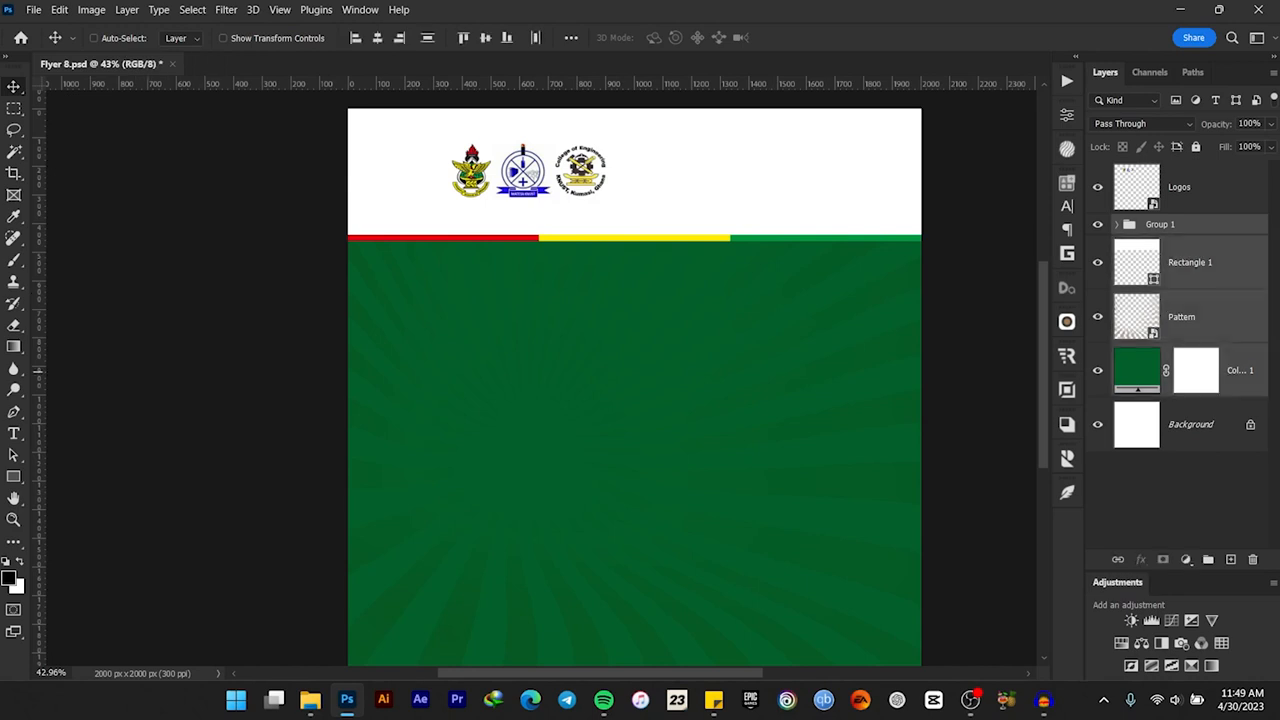
key("ctrl+g")
double_click(1160, 224)
type("BG")
key("Return")
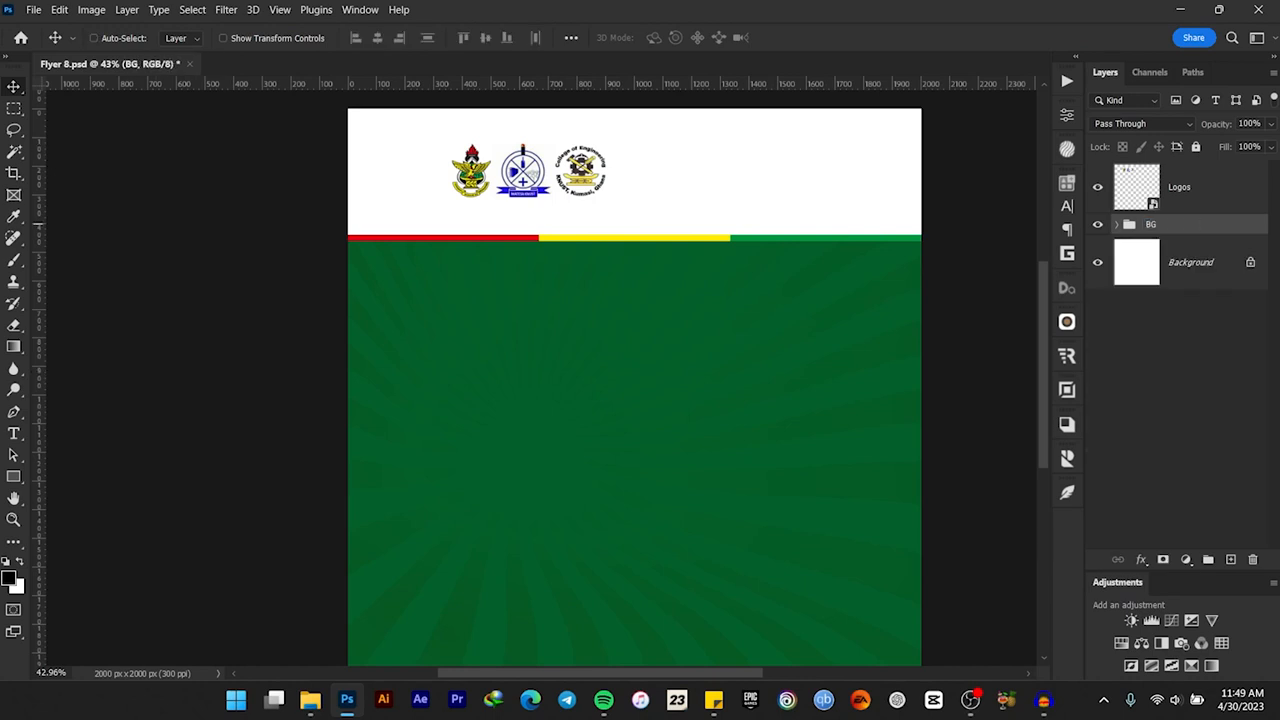
key("ctrl+s")
Step: Open the flyer text document in Word and copy the lines "DEPARTMENT OF MATERIALS ENGINEERING" and "KNUST-OBUASI CAMPUS"
scroll(624, 187, "up", 5)
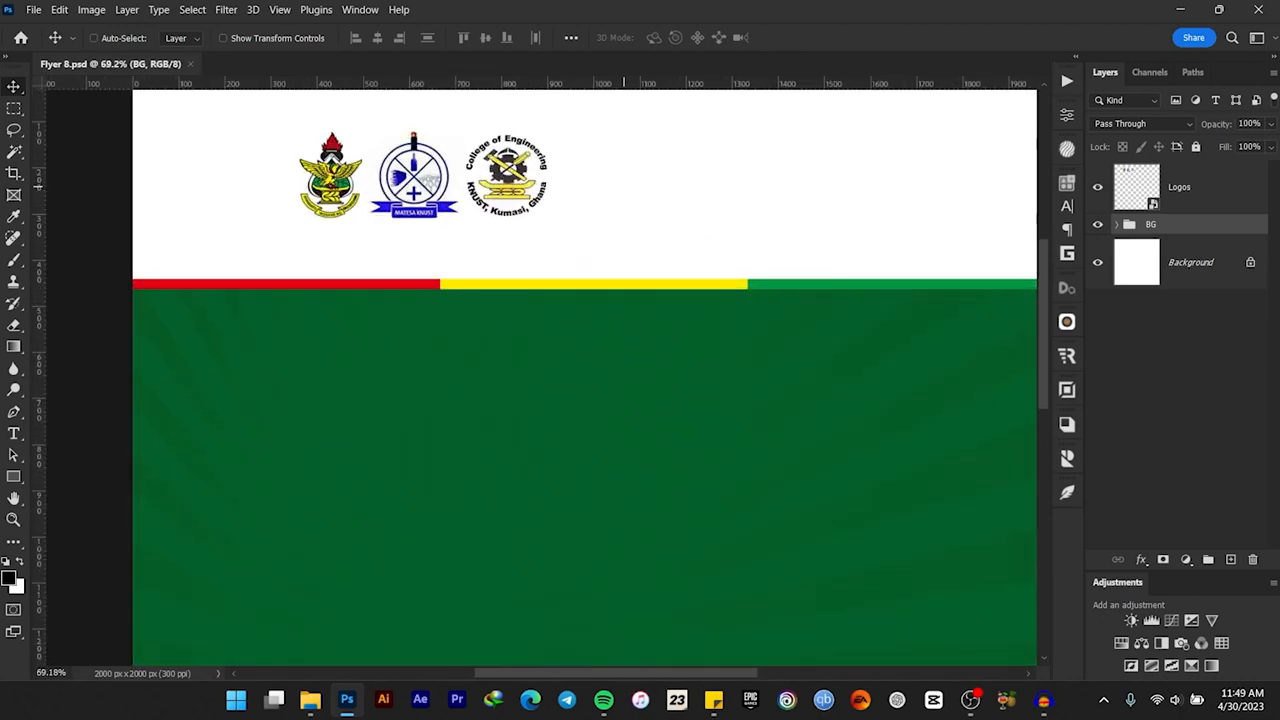
scroll(624, 187, "down", 3)
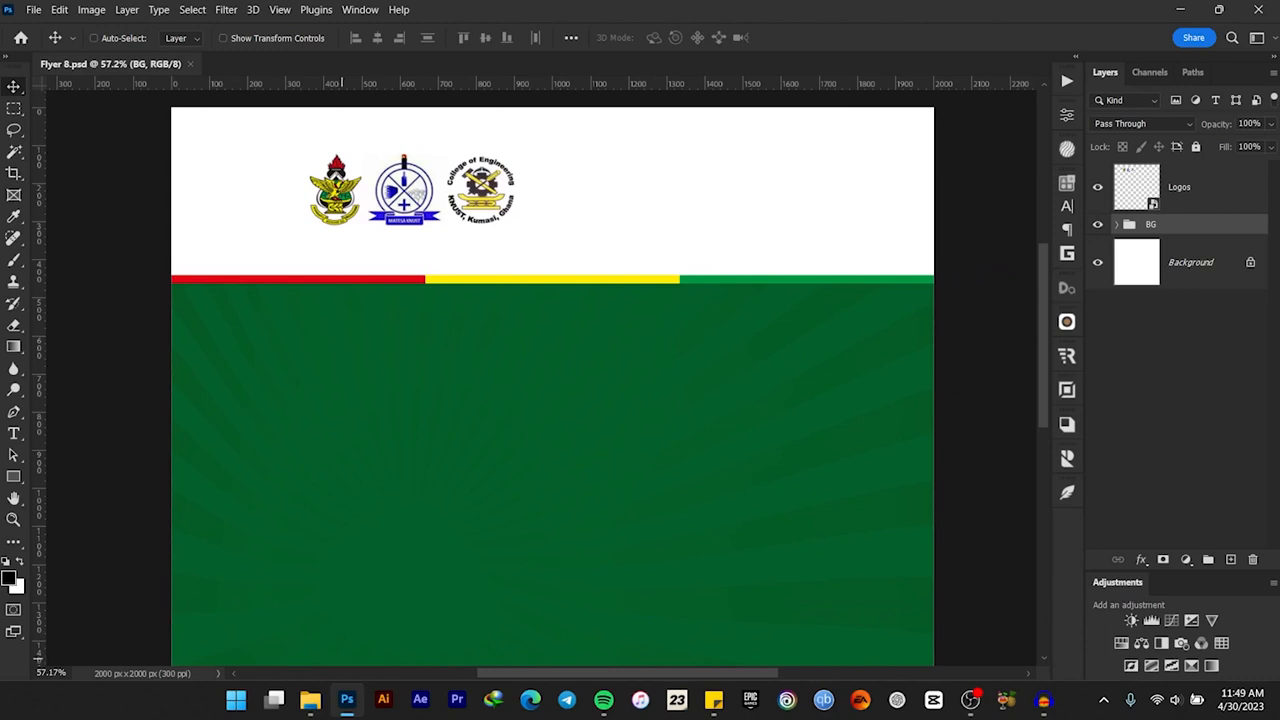
left_click(310, 699)
double_click(381, 320)
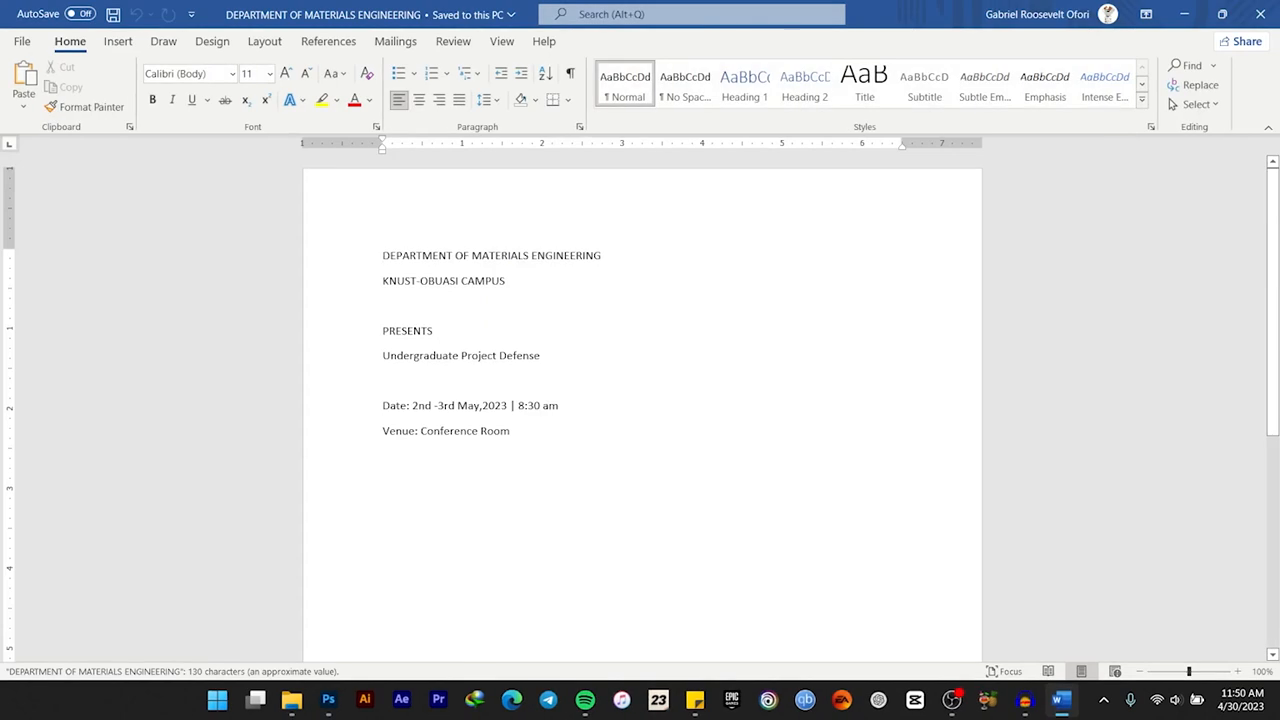
left_click_drag(383, 256, 514, 283)
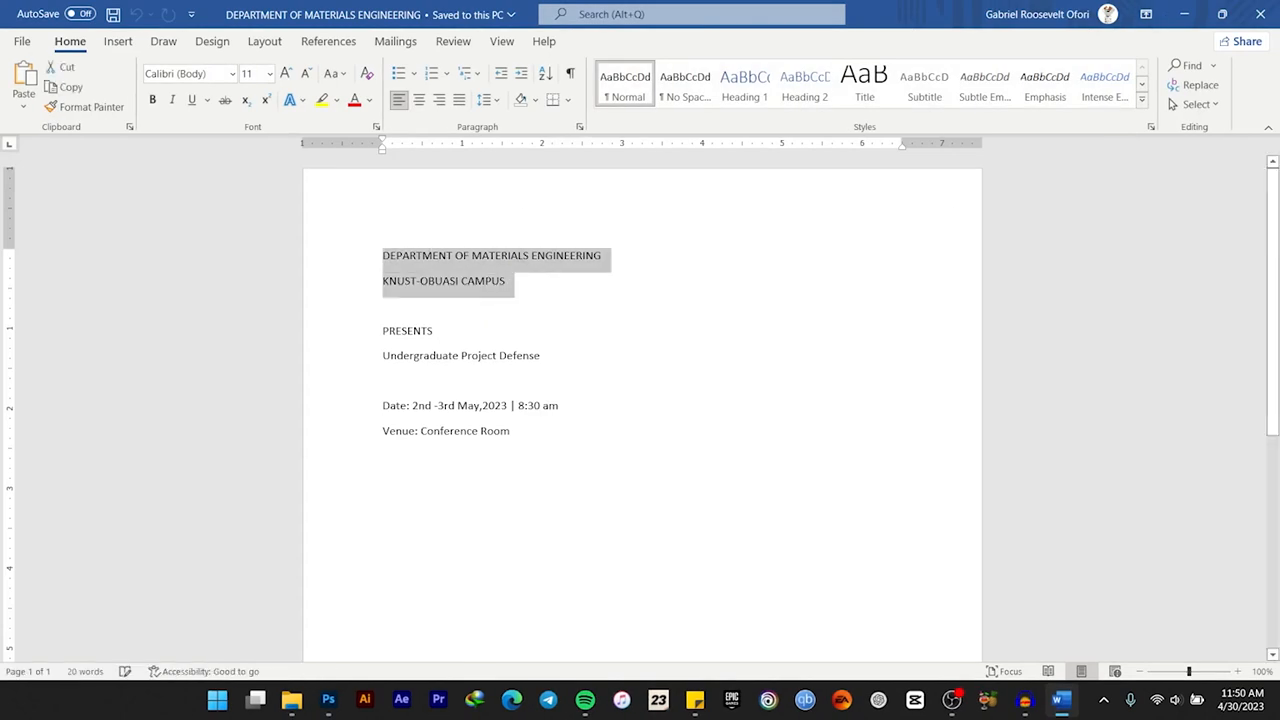
Step: Back in Photoshop, paste the copied department and campus lines as a horizontal text layer and move it onto the green area
left_click(328, 700)
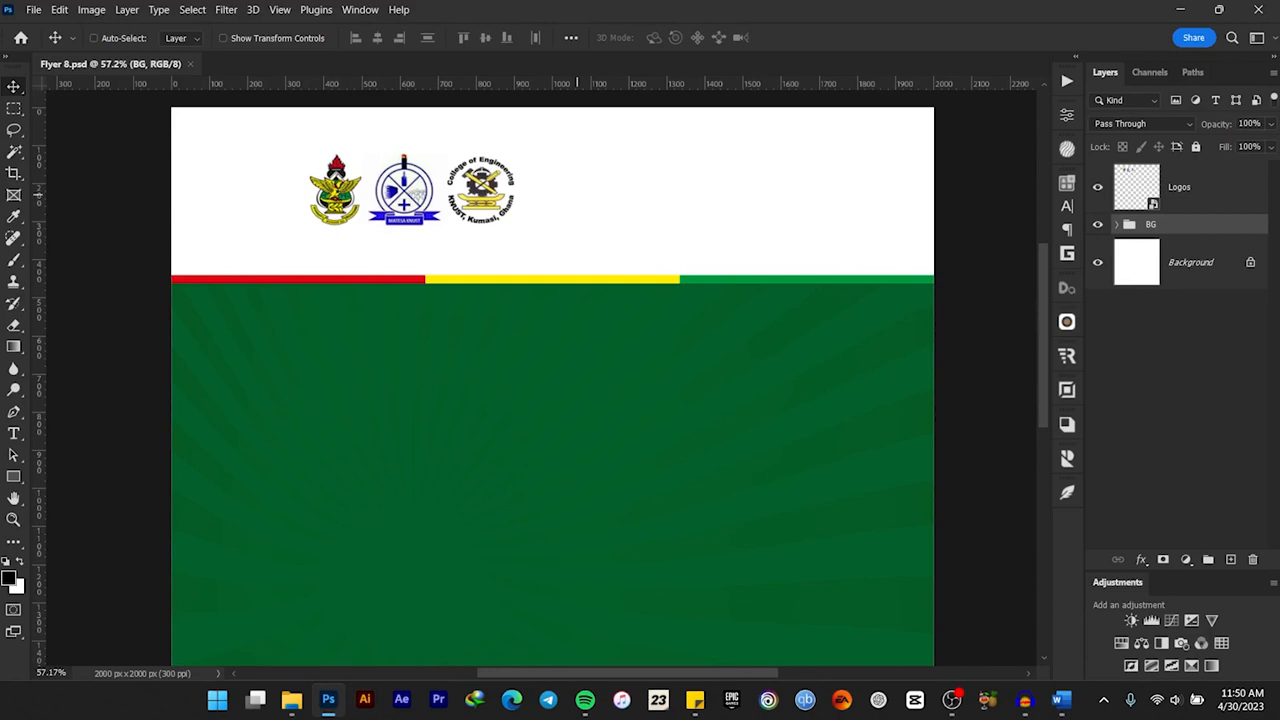
left_click(14, 433)
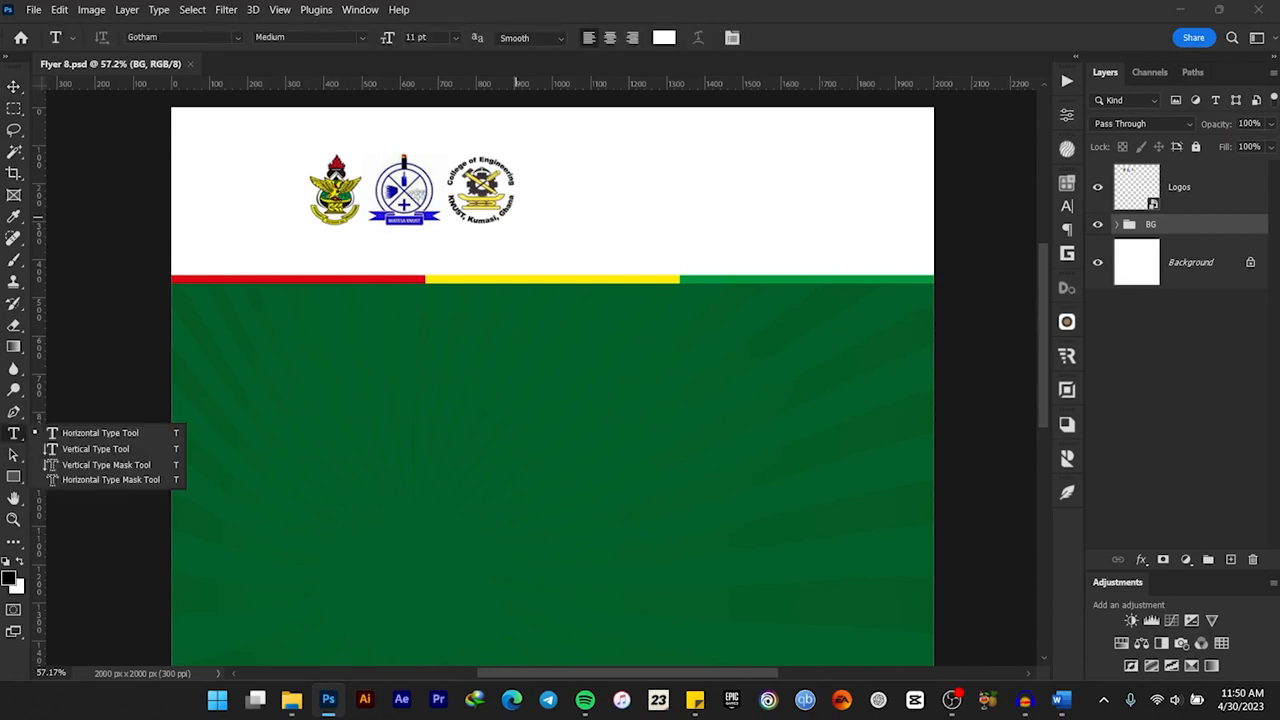
left_click(607, 171)
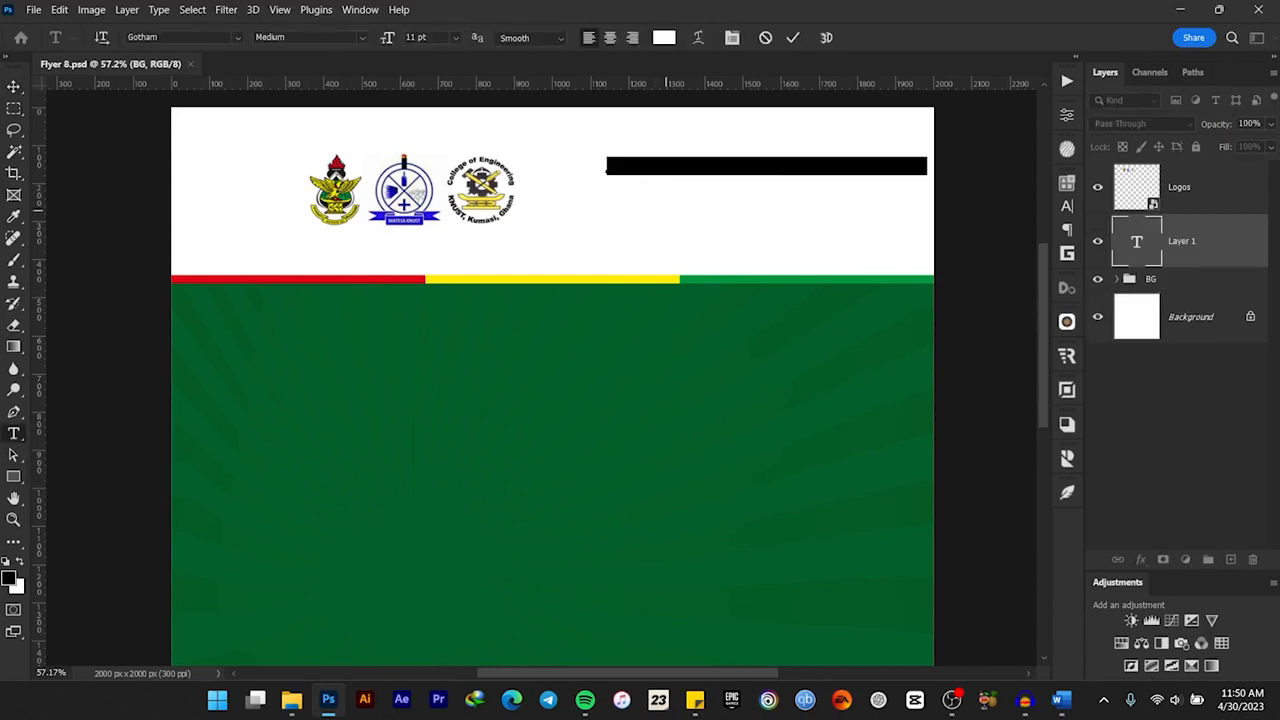
key("ctrl+v")
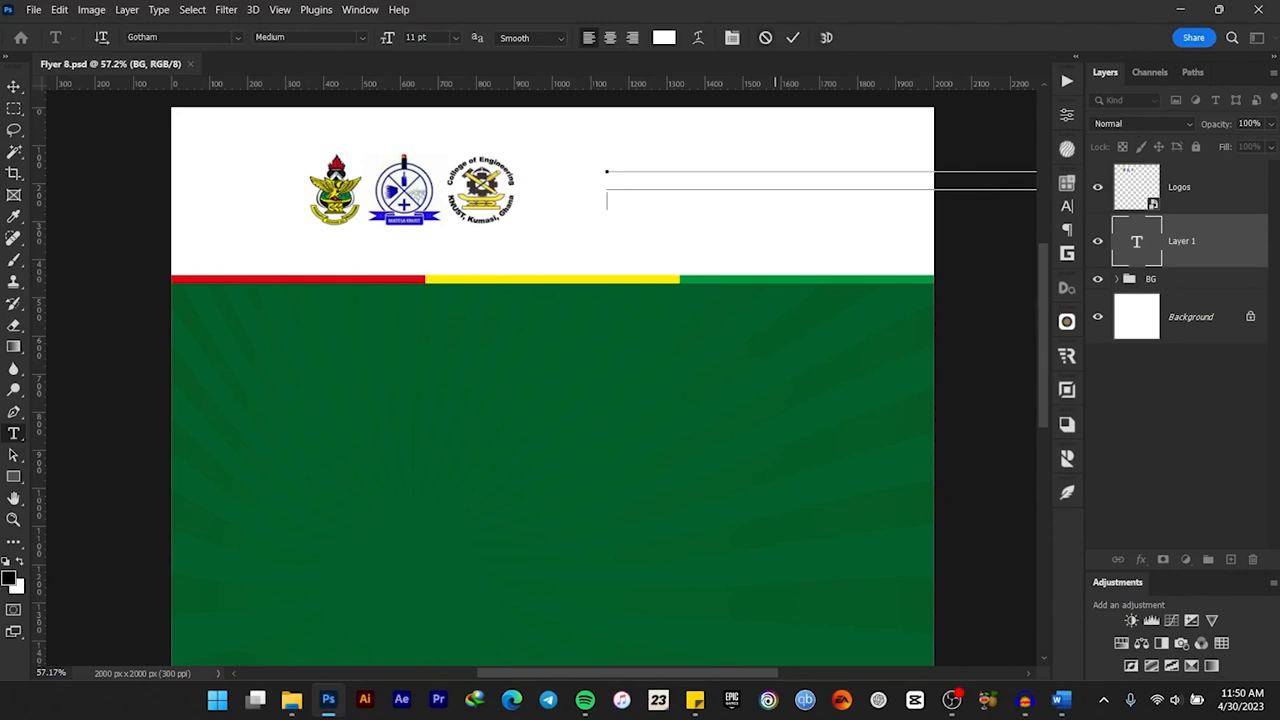
left_click(793, 38)
left_click(14, 87)
left_click_drag(702, 162, 397, 368)
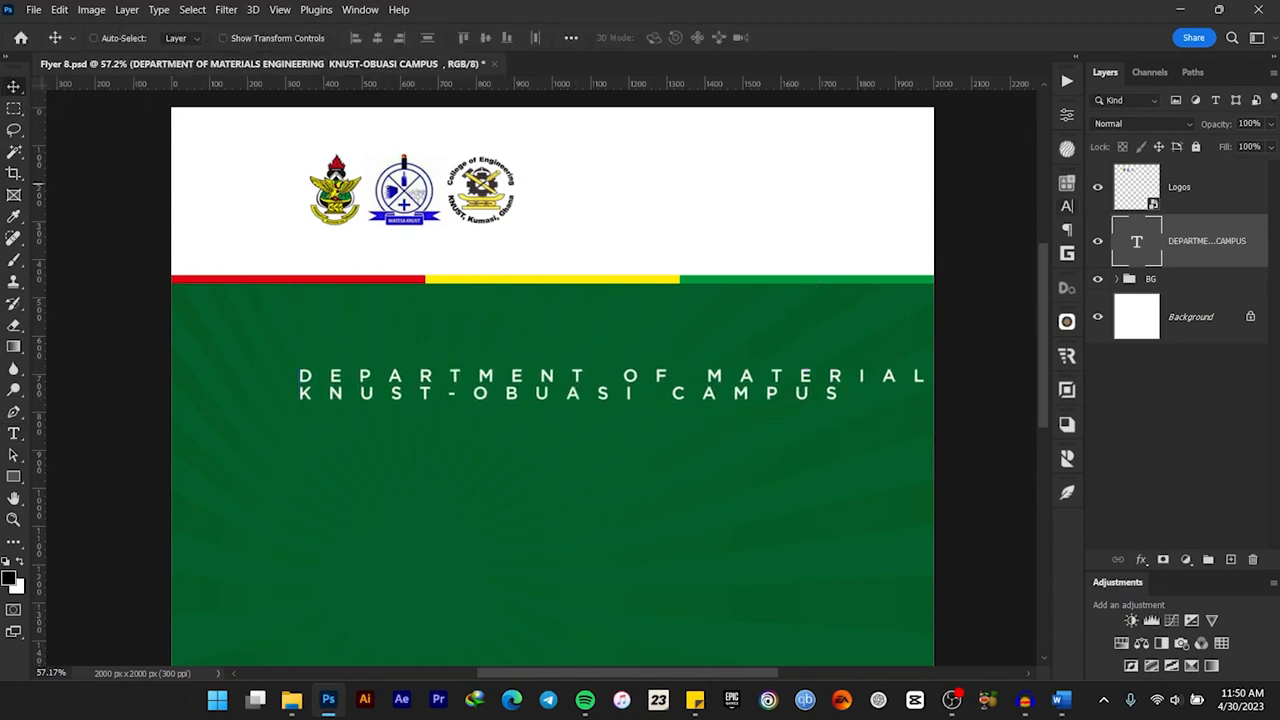
Step: Set the tracking of the department and campus text to -50
left_click(1067, 206)
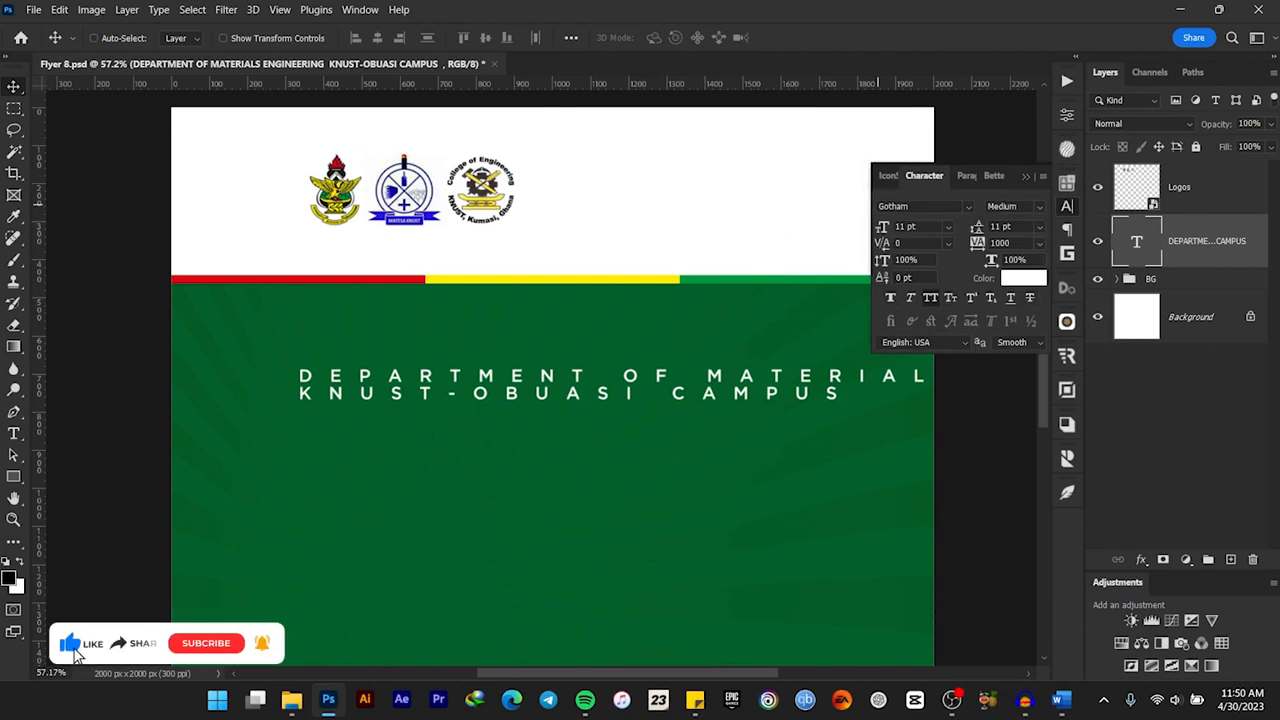
left_click(1040, 243)
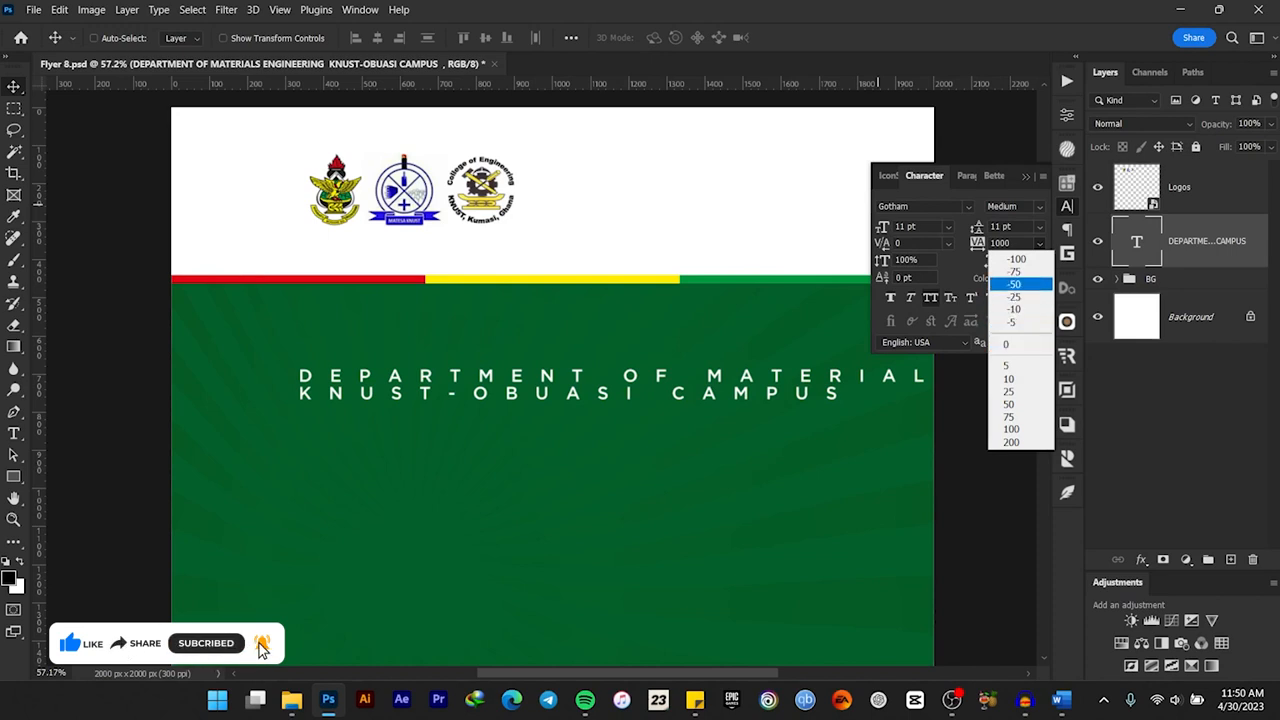
left_click(1014, 284)
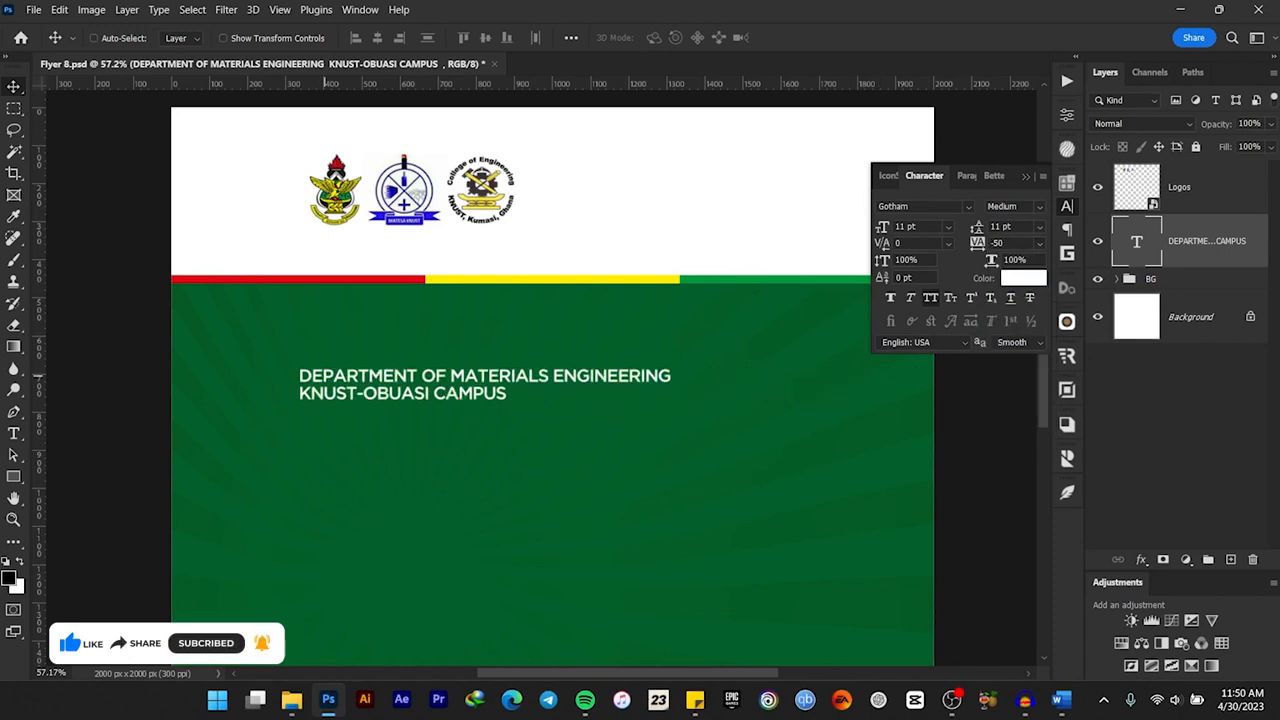
Step: Insert a line break after "DEPARTMENT OF" so "MATERIALS ENGINEERING" starts on its own line in the text layer
scroll(405, 368, "up", 1)
double_click(467, 378)
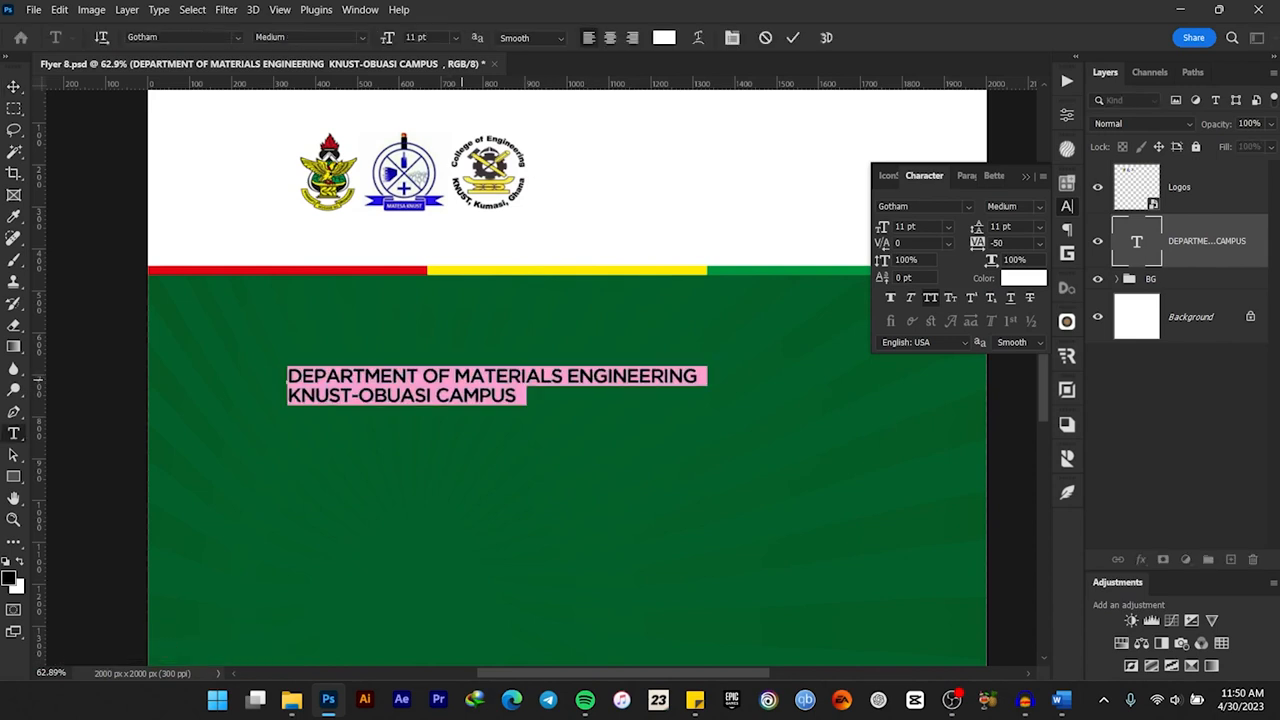
left_click(453, 379)
key("Return")
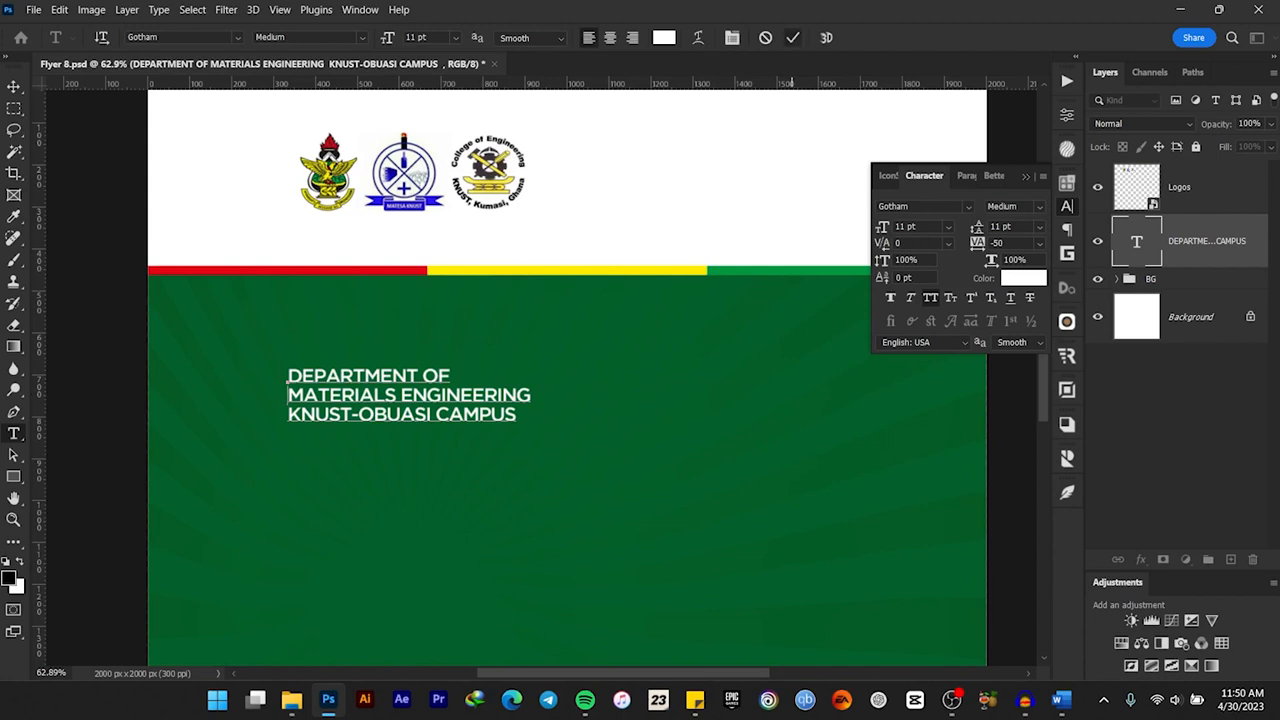
left_click(792, 37)
key("v")
Step: Colour the department text green 009740 by sampling the green in the first logo
scroll(384, 130, "up", 6)
left_click_drag(393, 608, 510, 393)
scroll(312, 251, "up", 4)
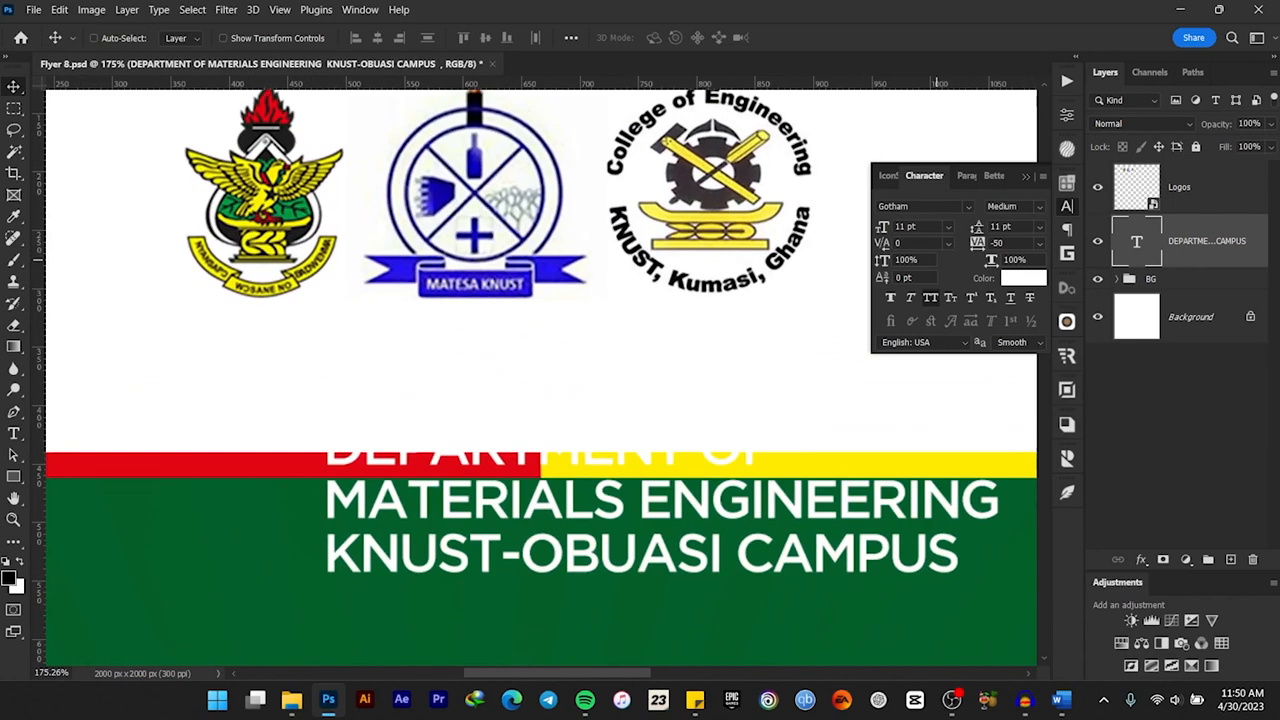
left_click(1023, 278)
left_click(288, 217)
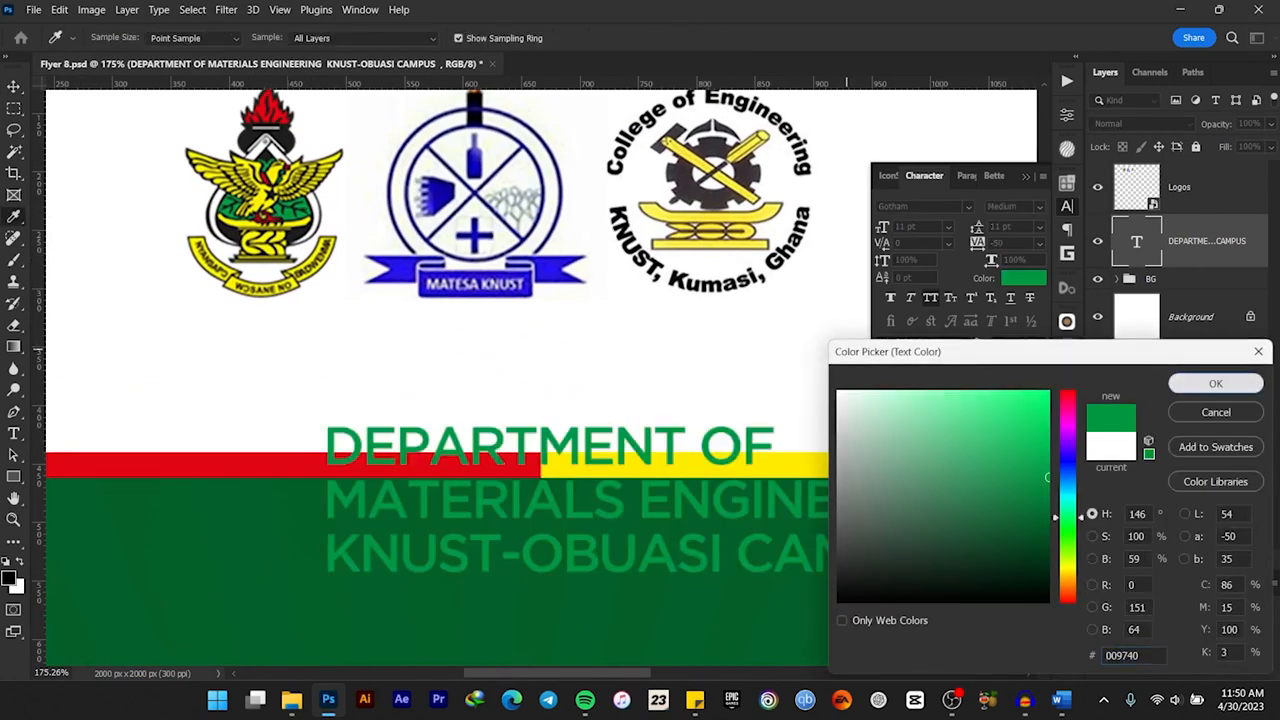
left_click(1215, 383)
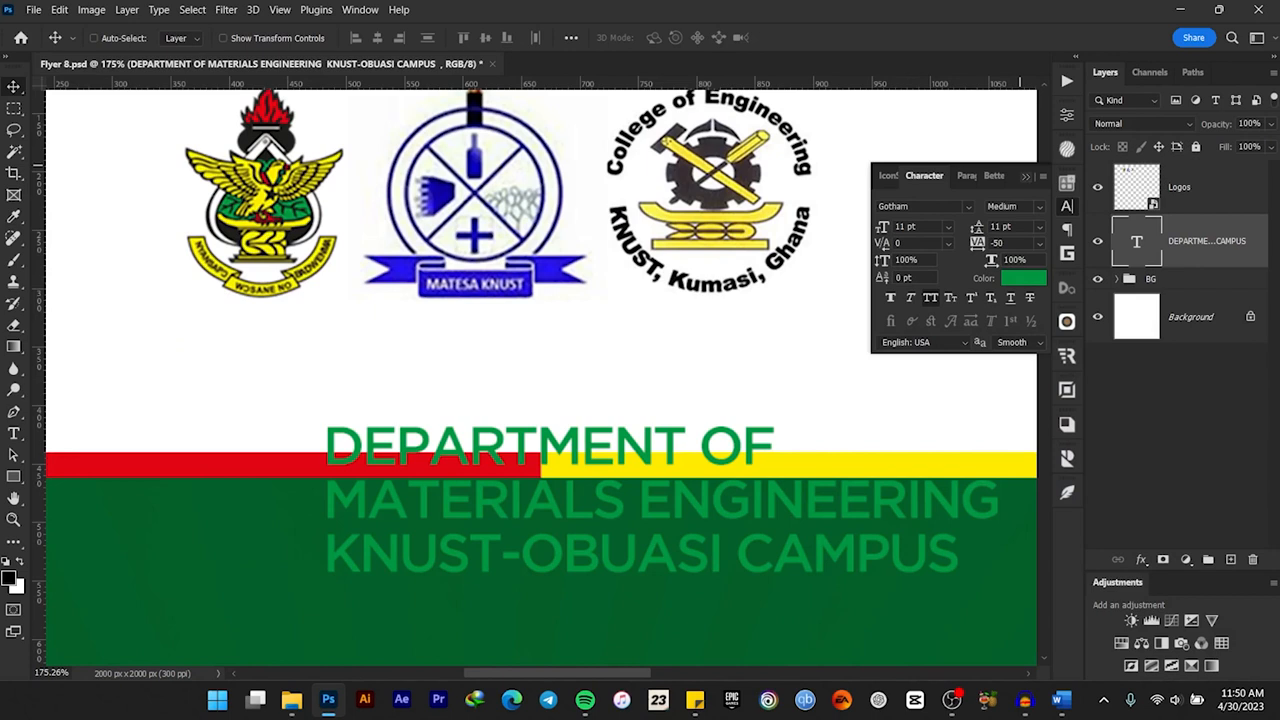
left_click(1026, 177)
Step: Move the department text into the white header, just to the right of the three logos
scroll(477, 344, "down", 10)
left_click_drag(479, 391, 640, 300)
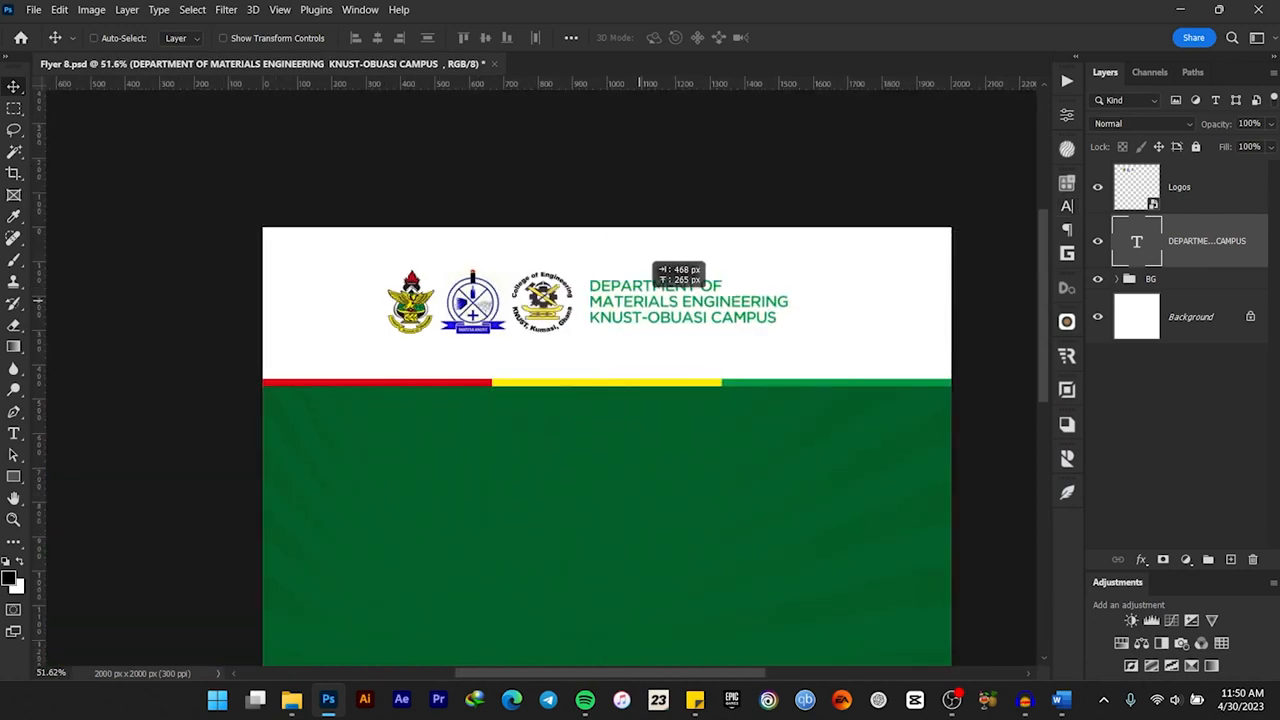
scroll(657, 319, "up", 3)
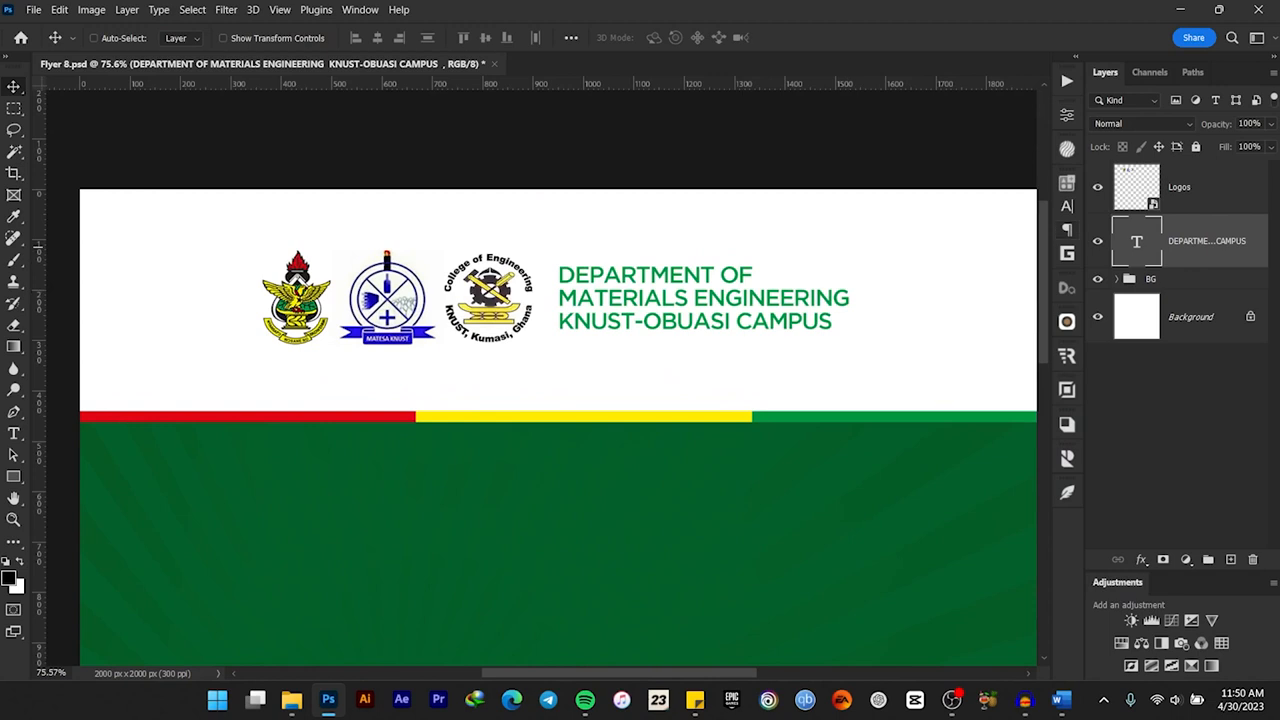
Step: Change the department text colour to dark green 03602a, sampled from the green background
left_click(1067, 206)
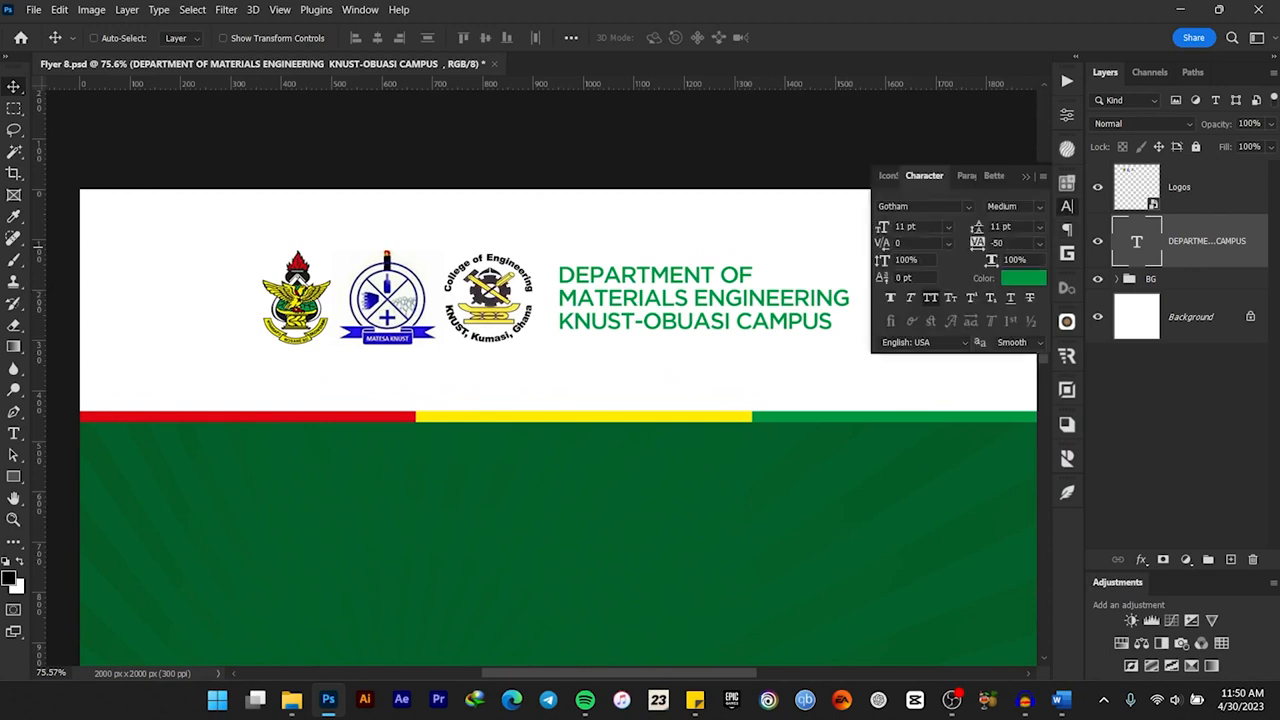
left_click(1020, 278)
left_click(757, 458)
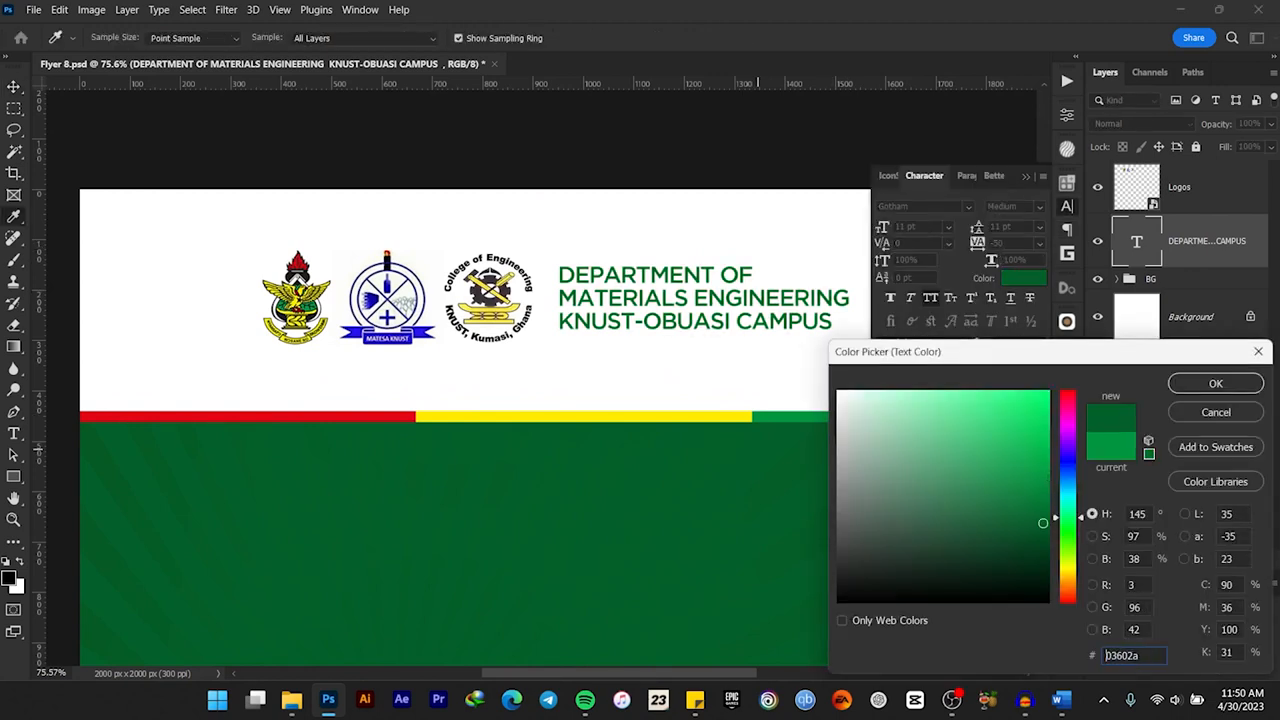
left_click(1215, 383)
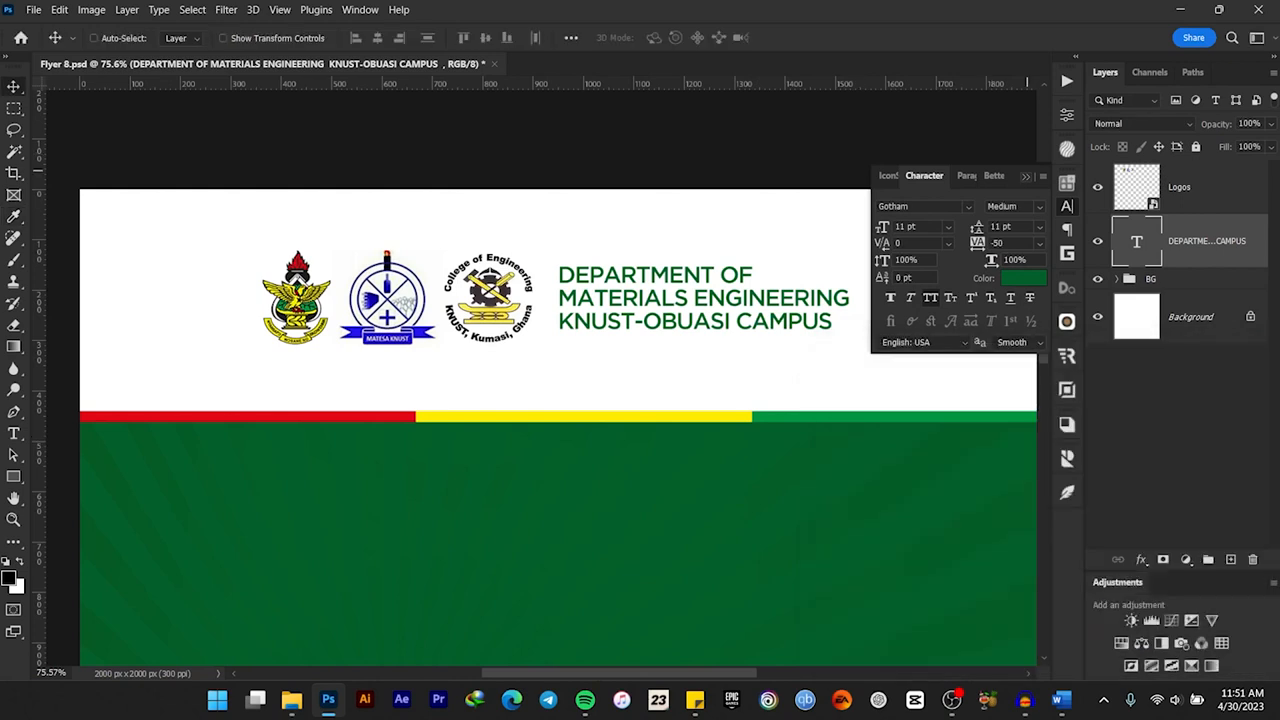
scroll(597, 262, "down", 4)
scroll(597, 273, "up", 3)
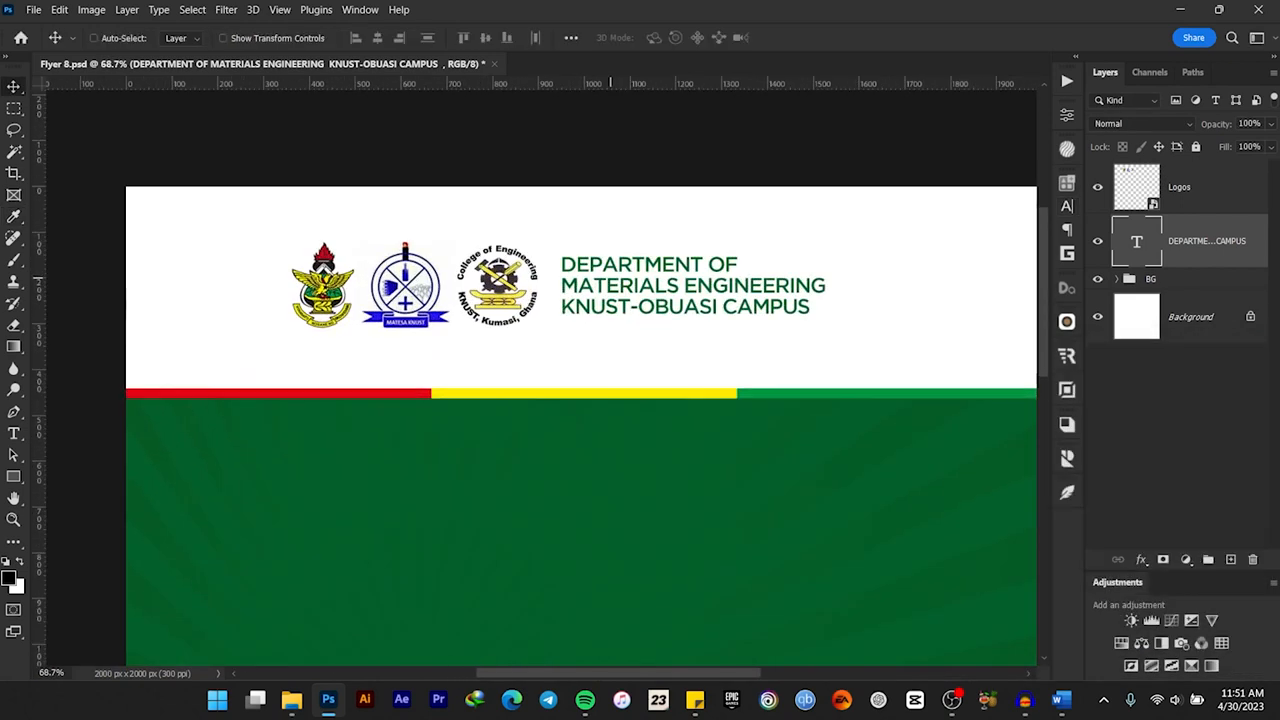
Step: Shift the department text slightly to the right to widen its gap from the logos
left_click_drag(610, 230, 624, 230)
scroll(624, 230, "down", 3)
scroll(626, 232, "up", 2)
scroll(626, 281, "down", 3)
scroll(629, 287, "up", 4)
left_click_drag(682, 380, 662, 266)
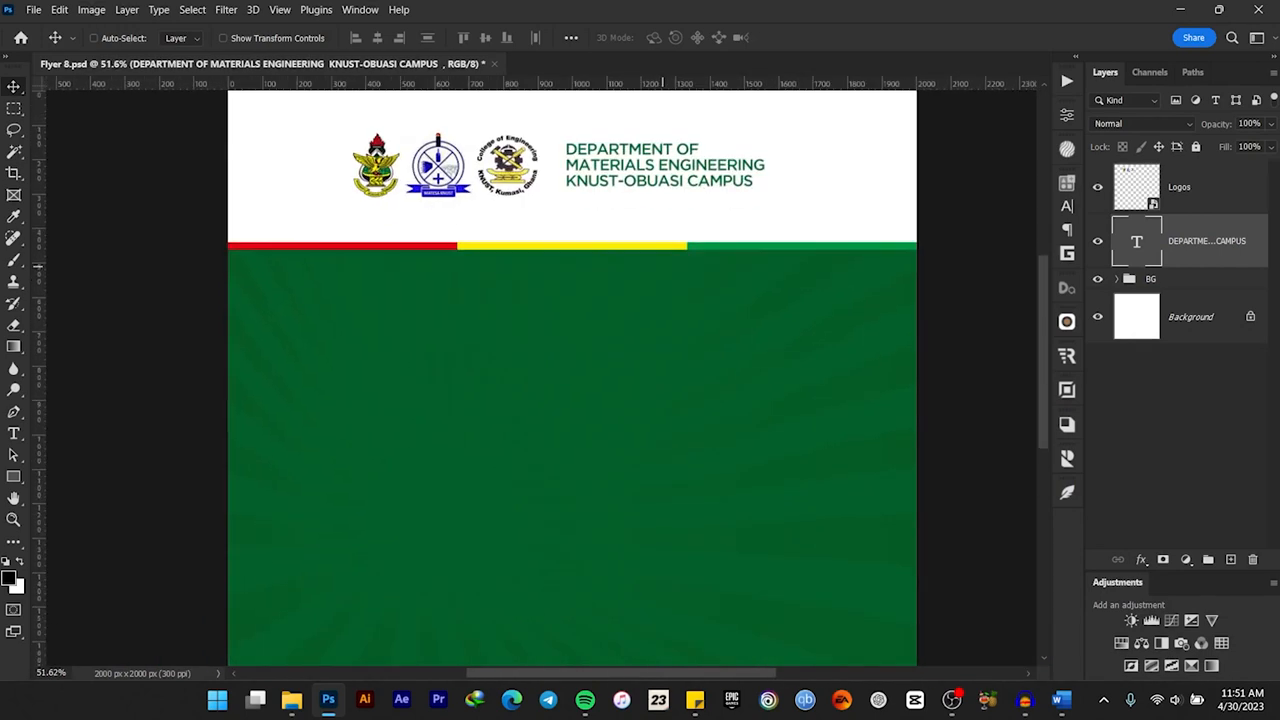
Step: Group the department text with the logos layer, name the group Logos, and toggle its visibility off and on
left_click(1182, 193, "shift")
key("ctrl+g")
double_click(1160, 170)
type("Logos")
key("Return")
scroll(620, 185, "down", 3)
scroll(624, 184, "up", 2)
left_click(1097, 170)
left_click(1097, 170)
scroll(570, 200, "down", 1)
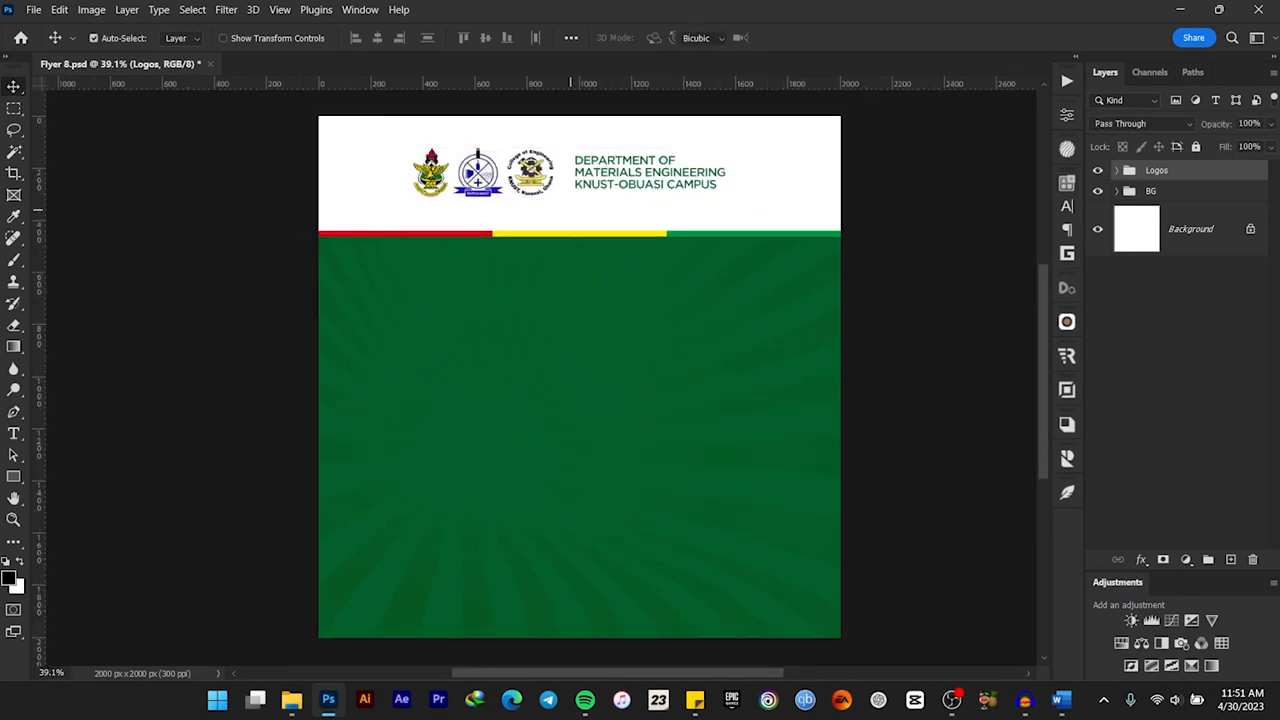
Step: Scale the Logos group down to about 96% and centre it horizontally on the canvas
key("ctrl+t")
left_click_drag(729, 145, 721, 148)
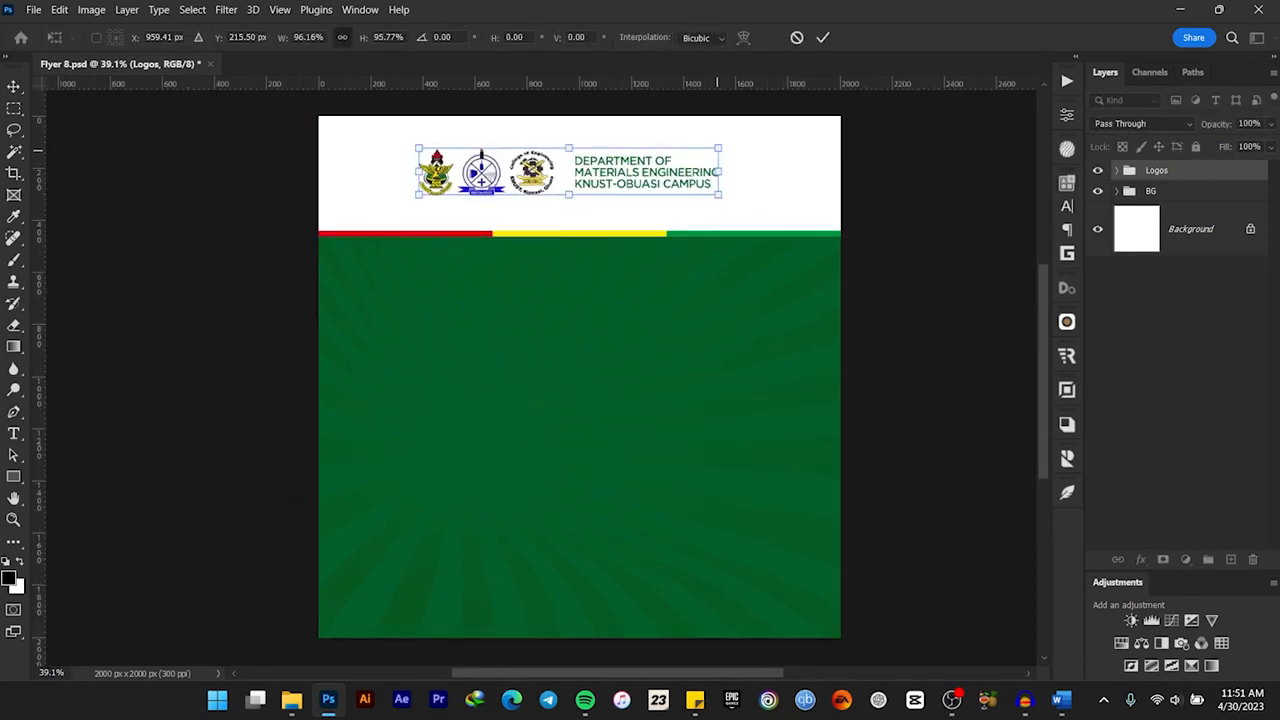
left_click(822, 37)
key("ctrl+a")
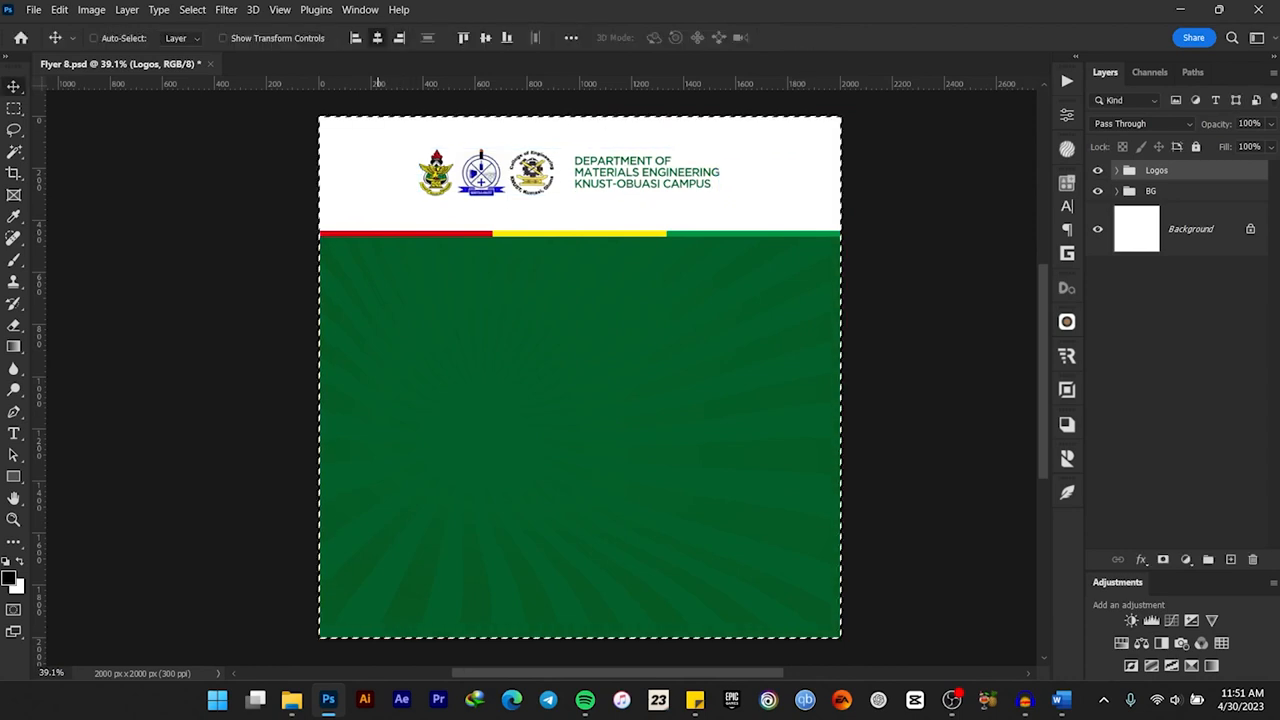
left_click(377, 37)
key("ctrl+d")
Step: Enlarge the Logos group slightly within the white header
scroll(534, 197, "up", 1)
scroll(540, 210, "up", 1)
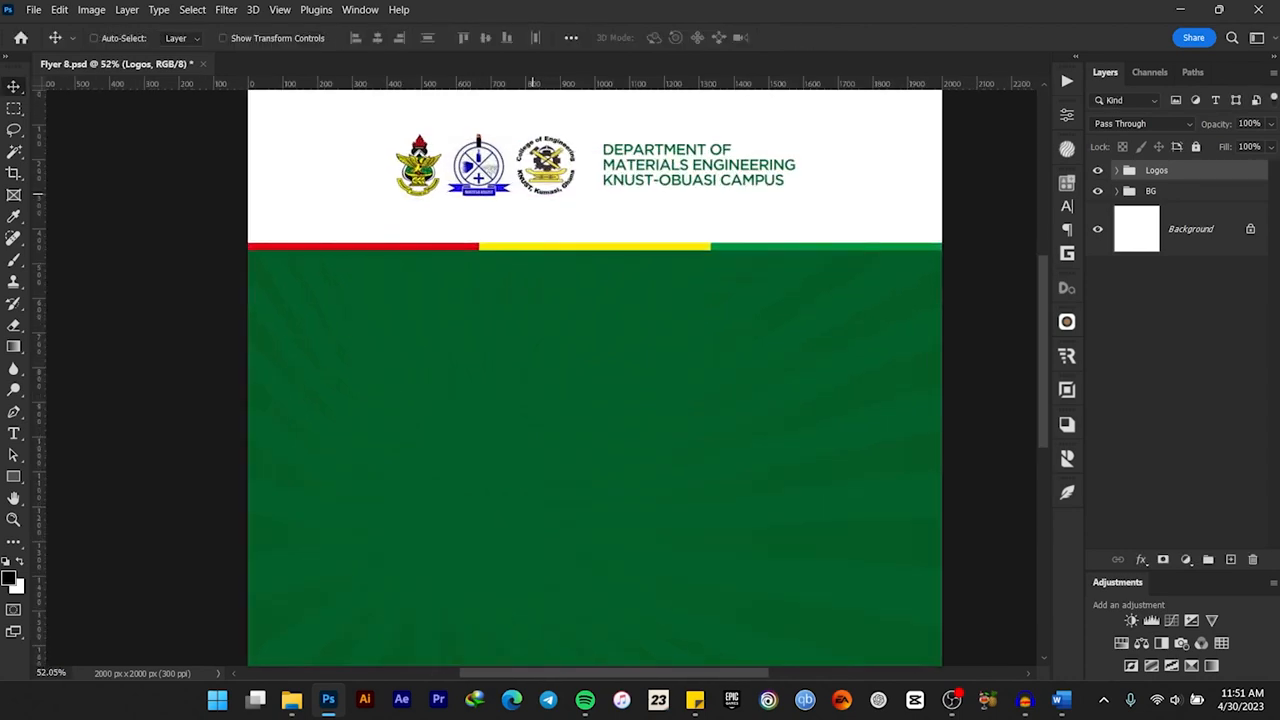
scroll(540, 210, "down", 2)
scroll(544, 156, "up", 6)
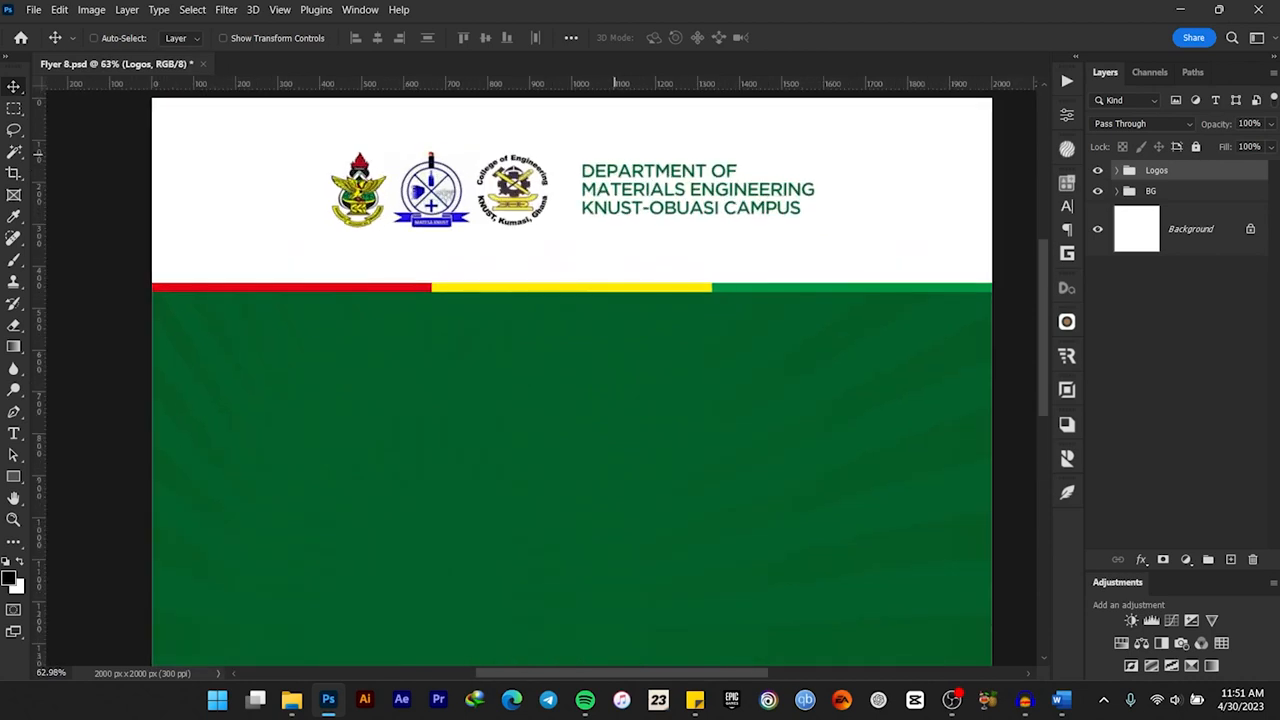
key("ctrl+t")
left_click_drag(813, 152, 820, 149)
left_click(822, 37)
scroll(692, 237, "down", 2)
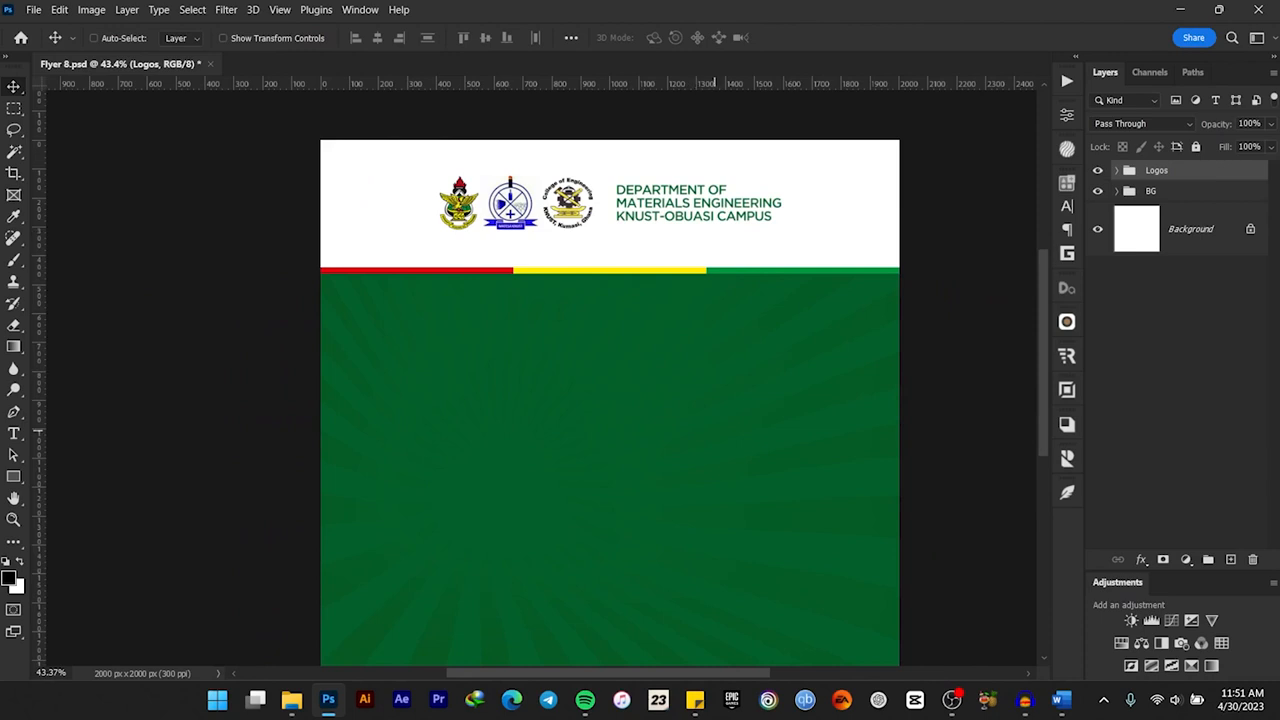
left_click_drag(715, 431, 706, 387)
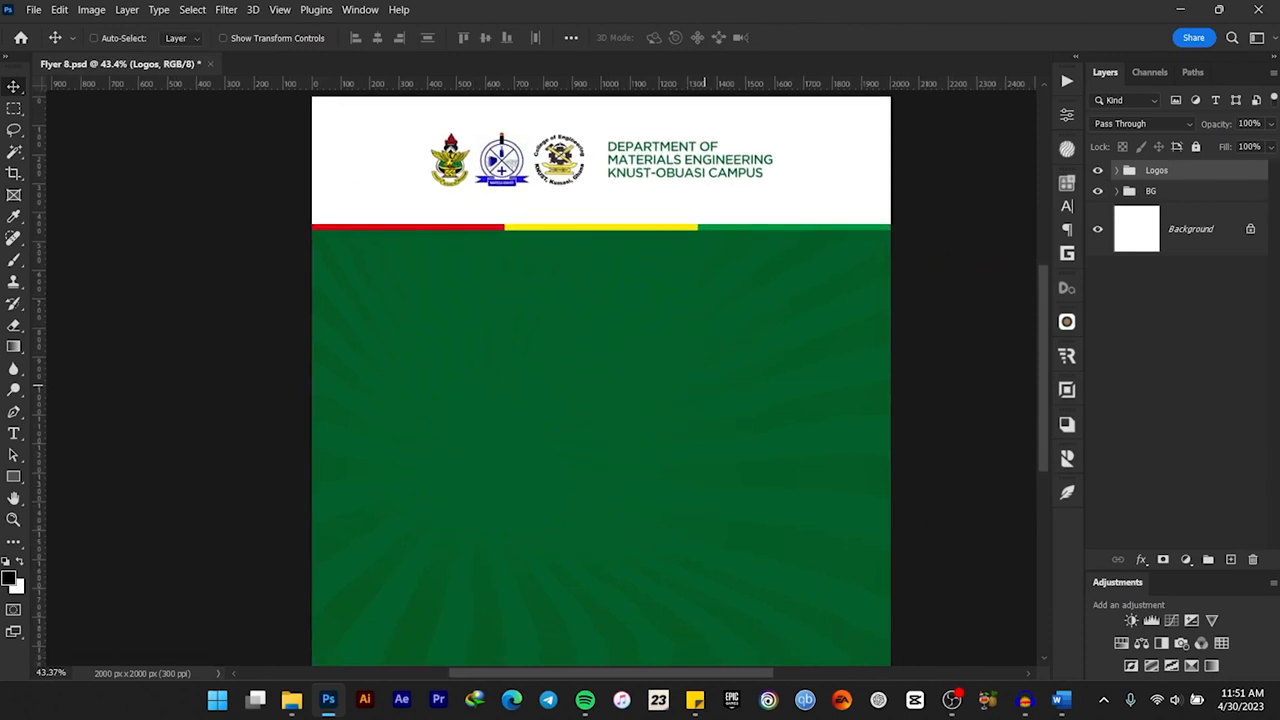
scroll(705, 387, "down", 1)
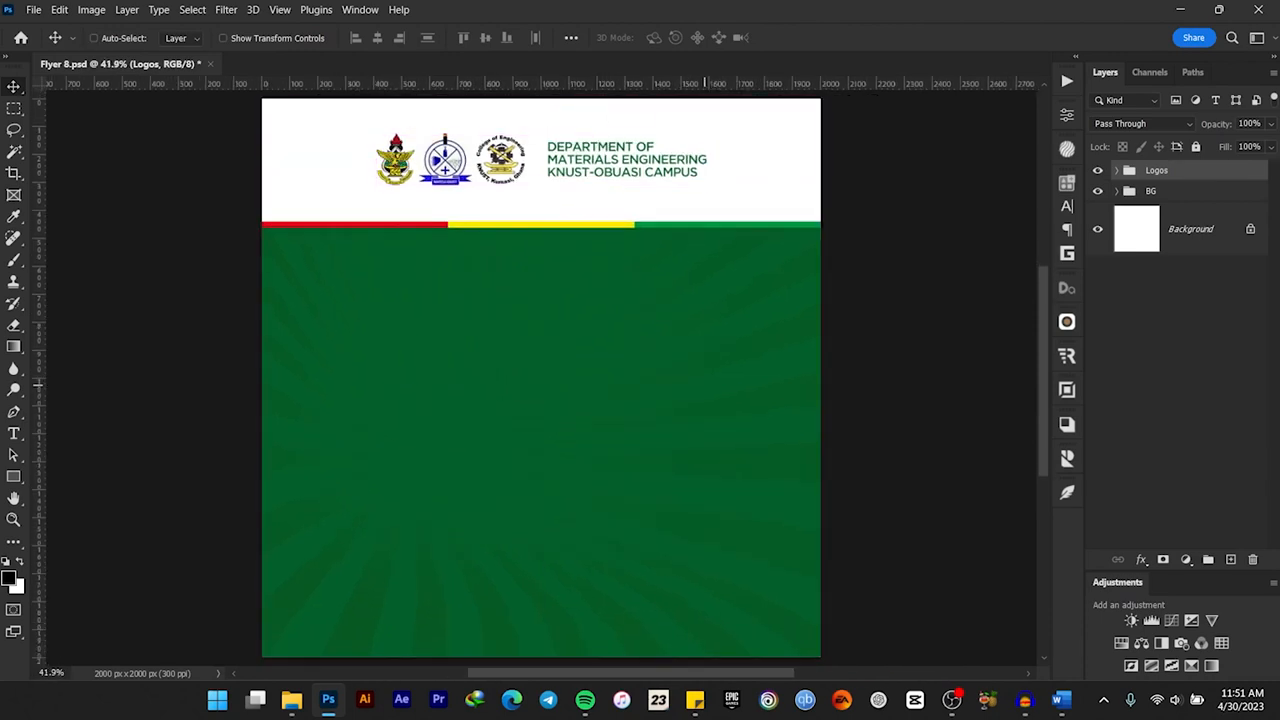
scroll(704, 386, "left", 2)
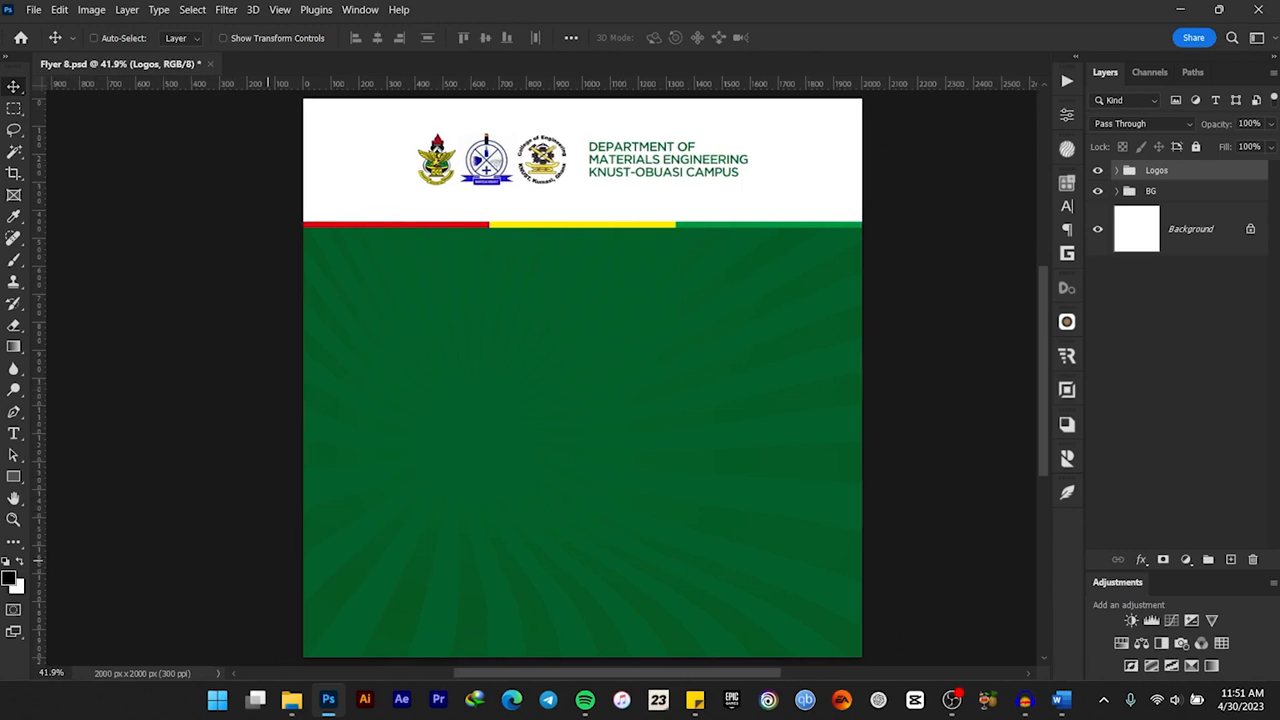
Step: Start a text layer on the green area above the BG group, and copy "Project Defense" from the Word document
key("t")
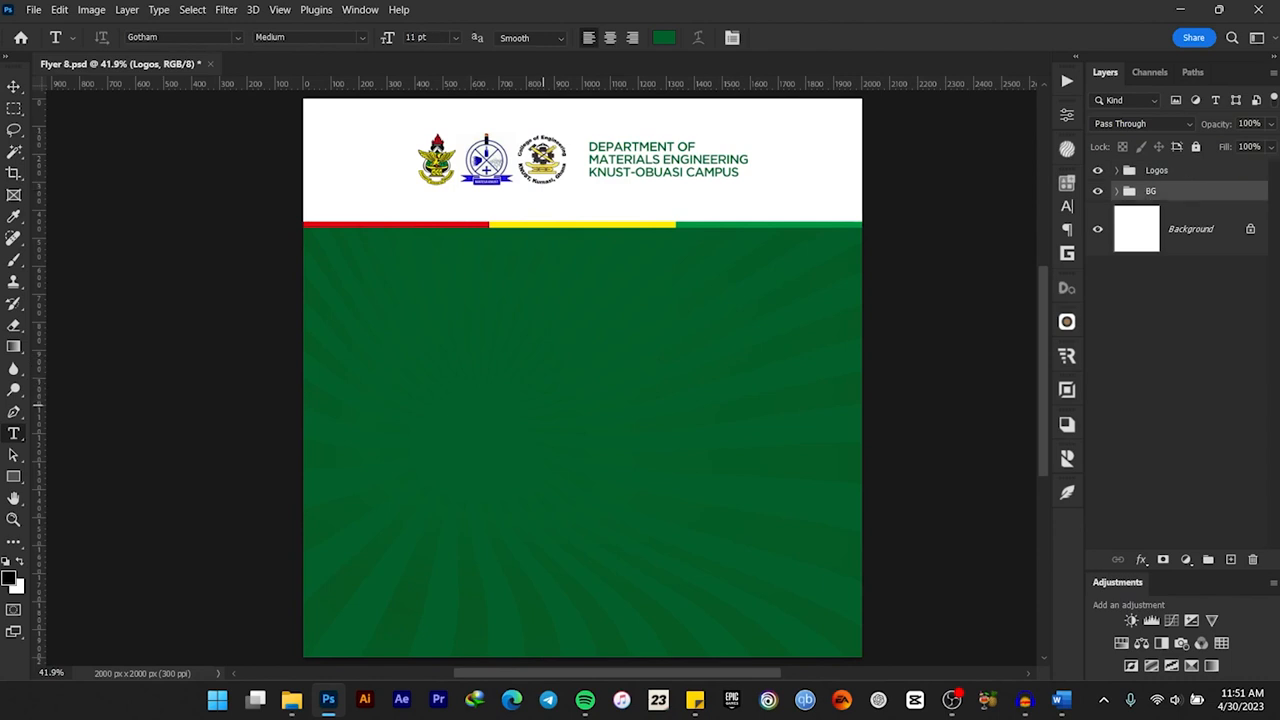
left_click(473, 400)
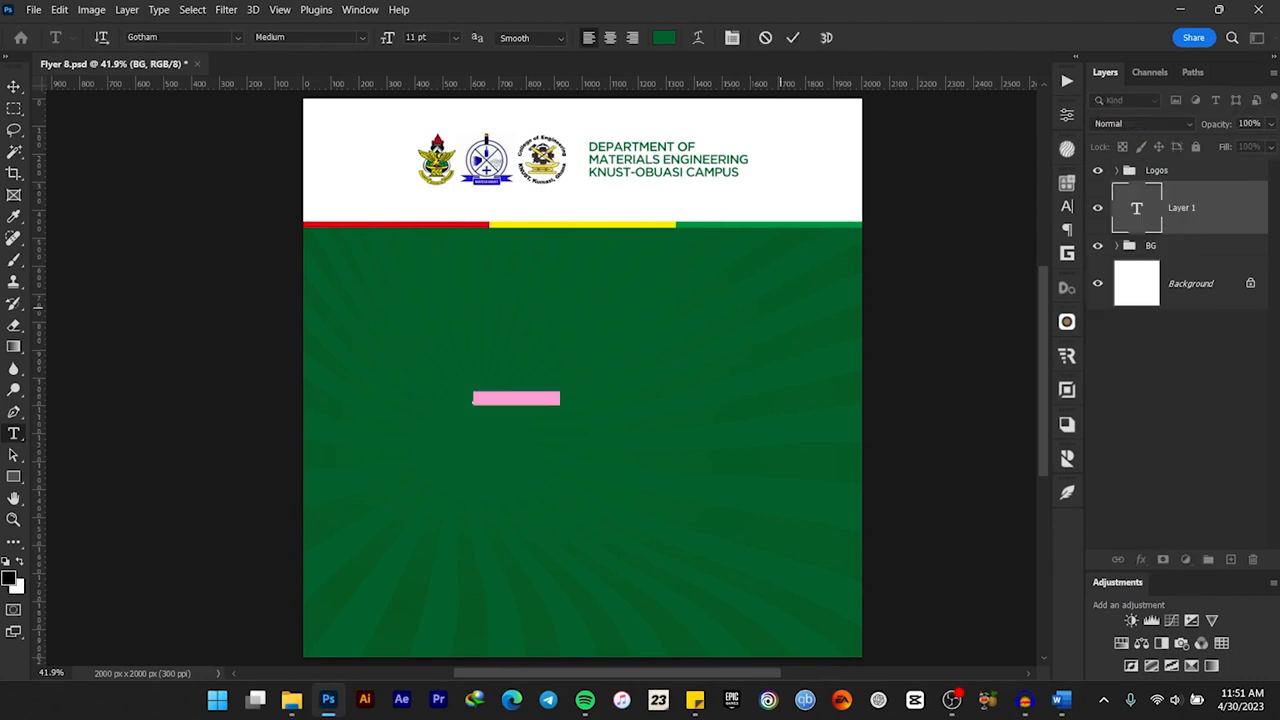
key("alt+Tab")
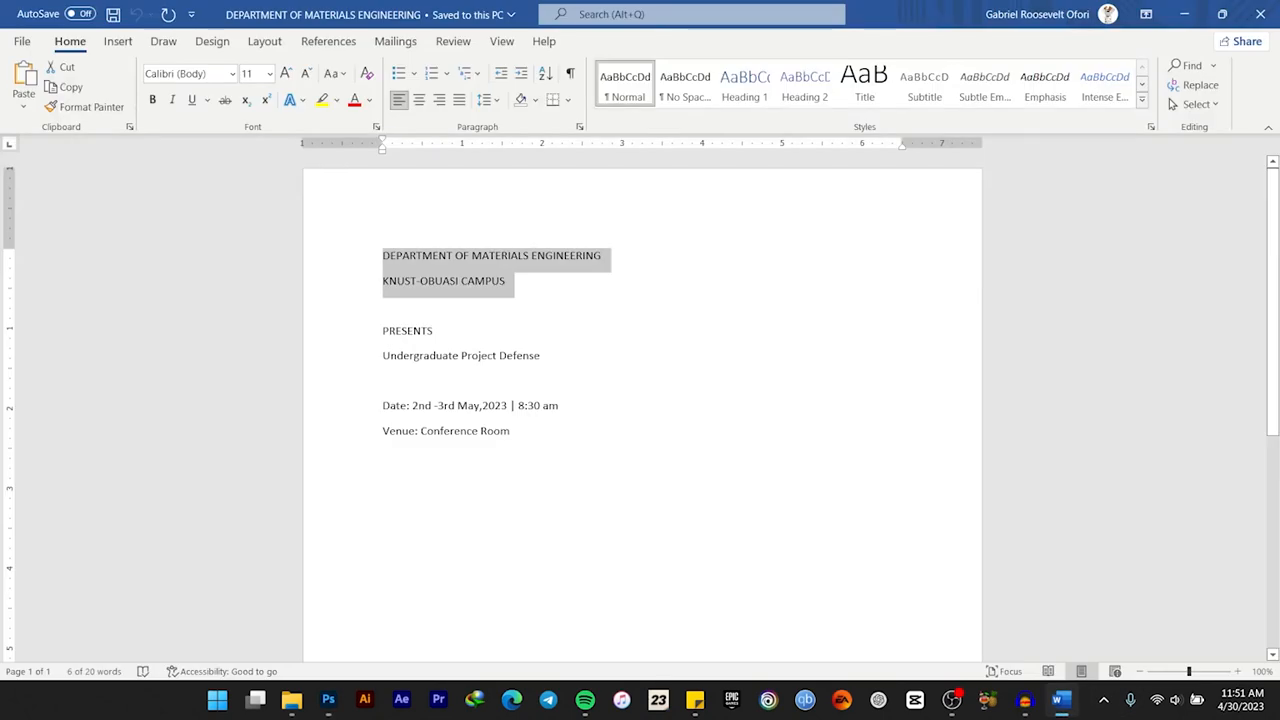
left_click(468, 356)
left_click_drag(461, 356, 542, 356)
key("ctrl+c")
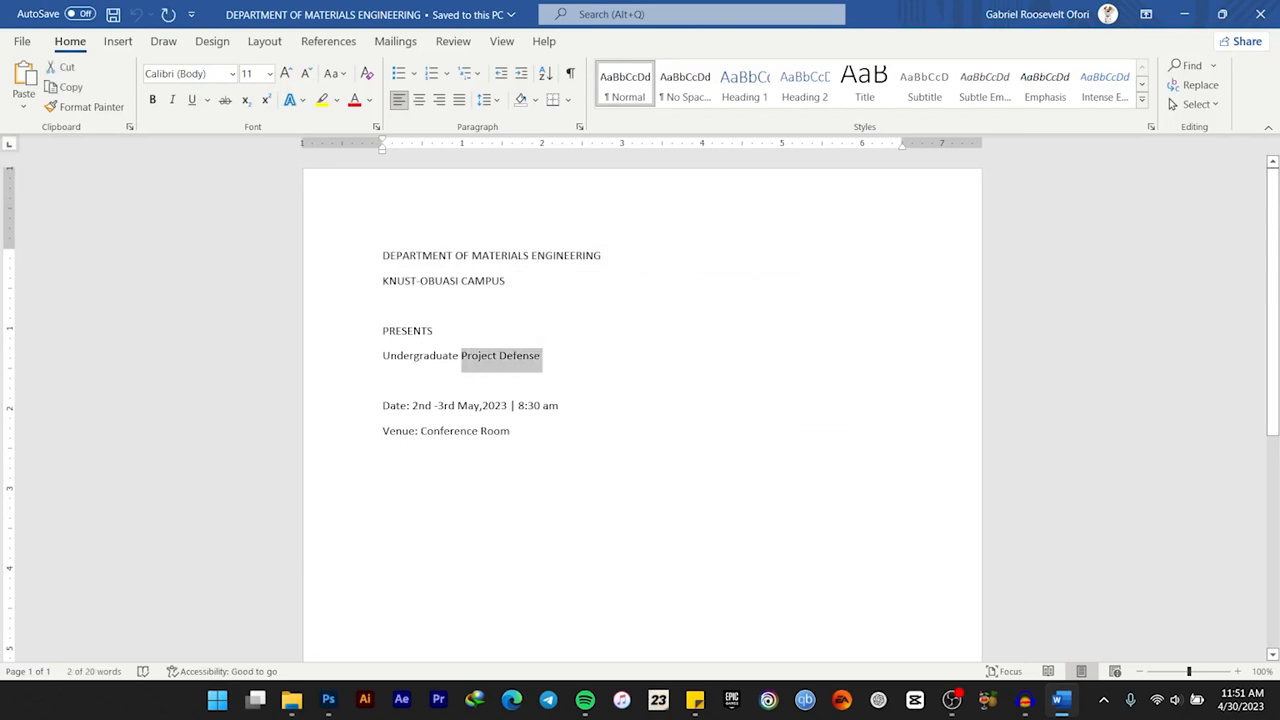
Step: Back in Photoshop, paste "Project Defense" into the new text layer and commit it
key("alt+Tab")
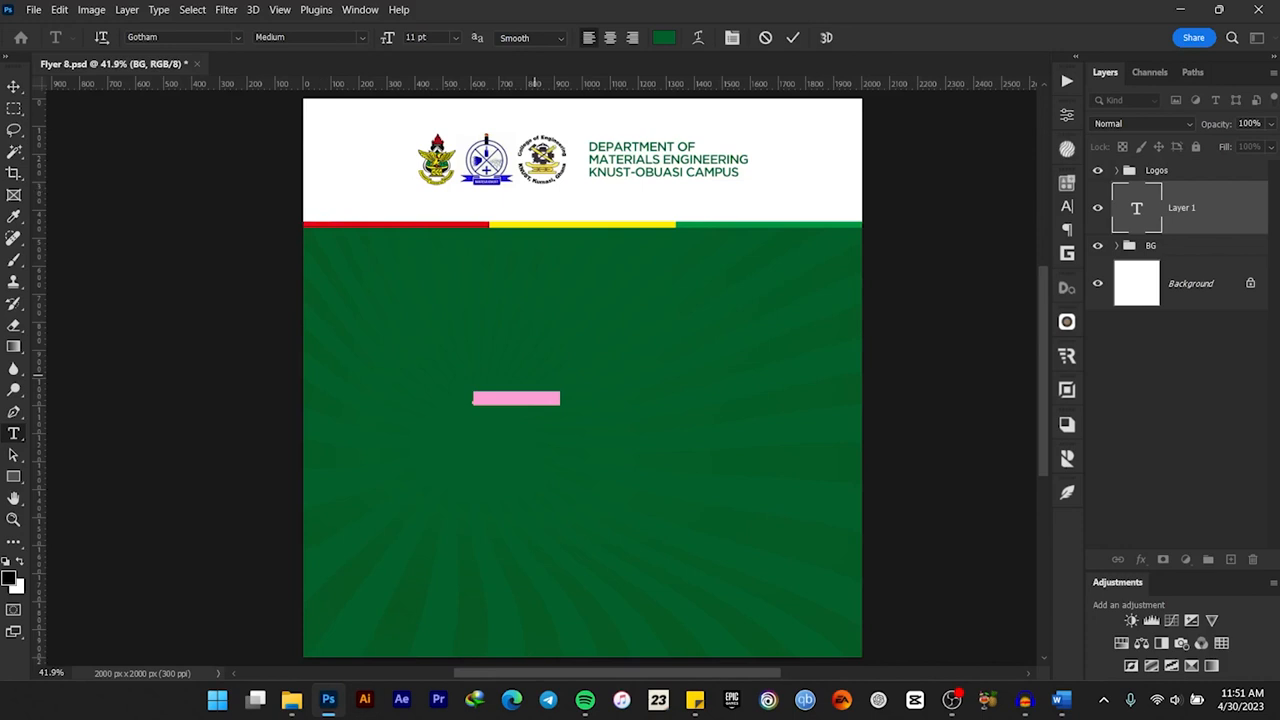
key("ctrl+v")
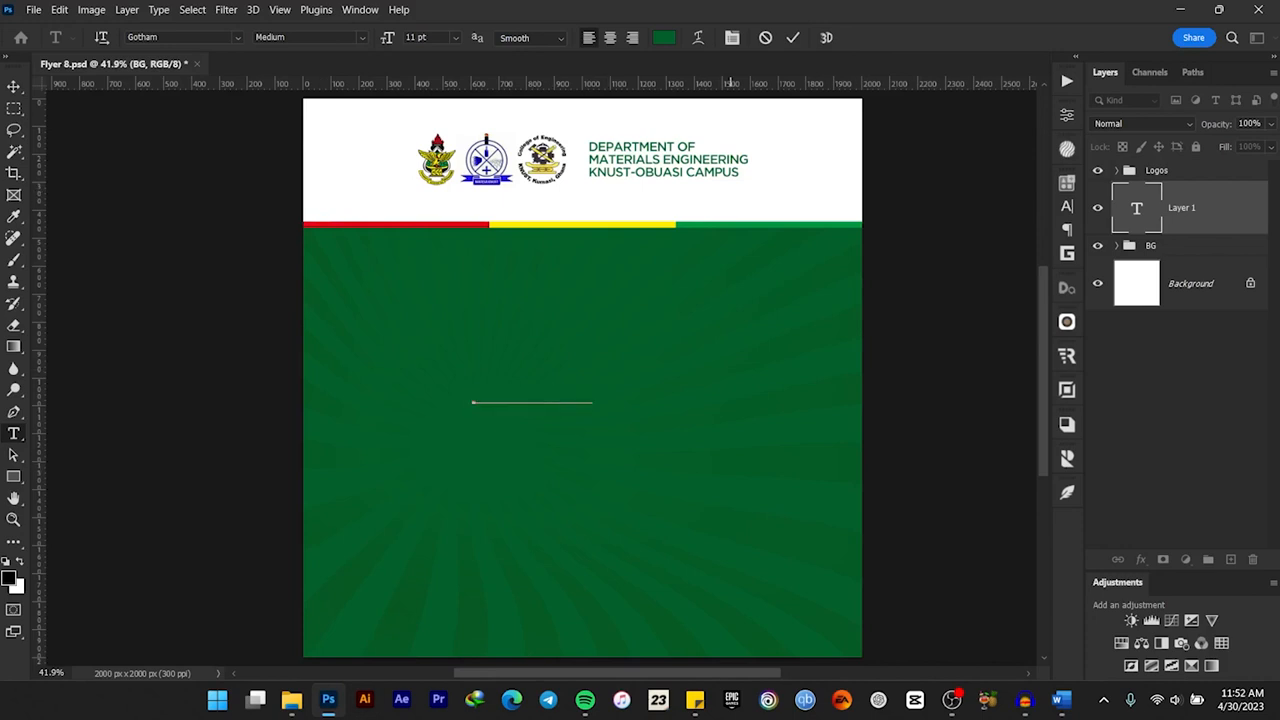
left_click(792, 37)
Step: Set the Project Defense text colour to white, ffffff
left_click(1067, 206)
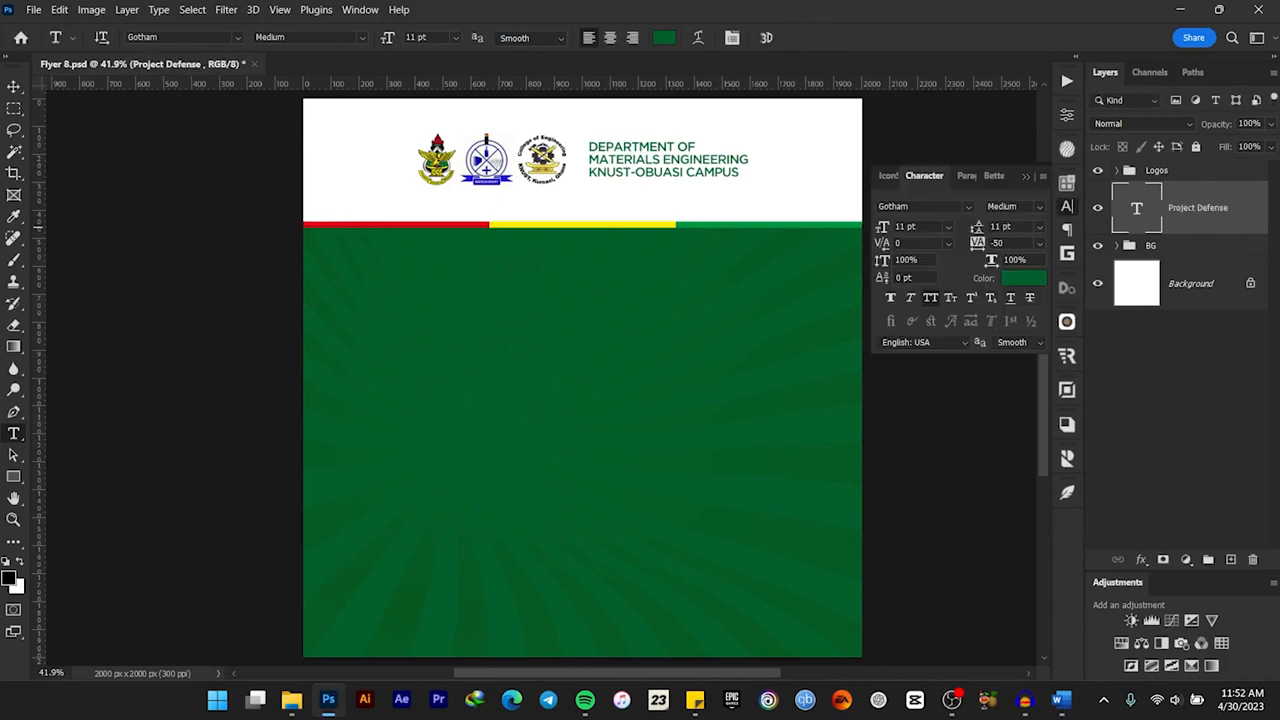
left_click(1024, 278)
type("ffffff")
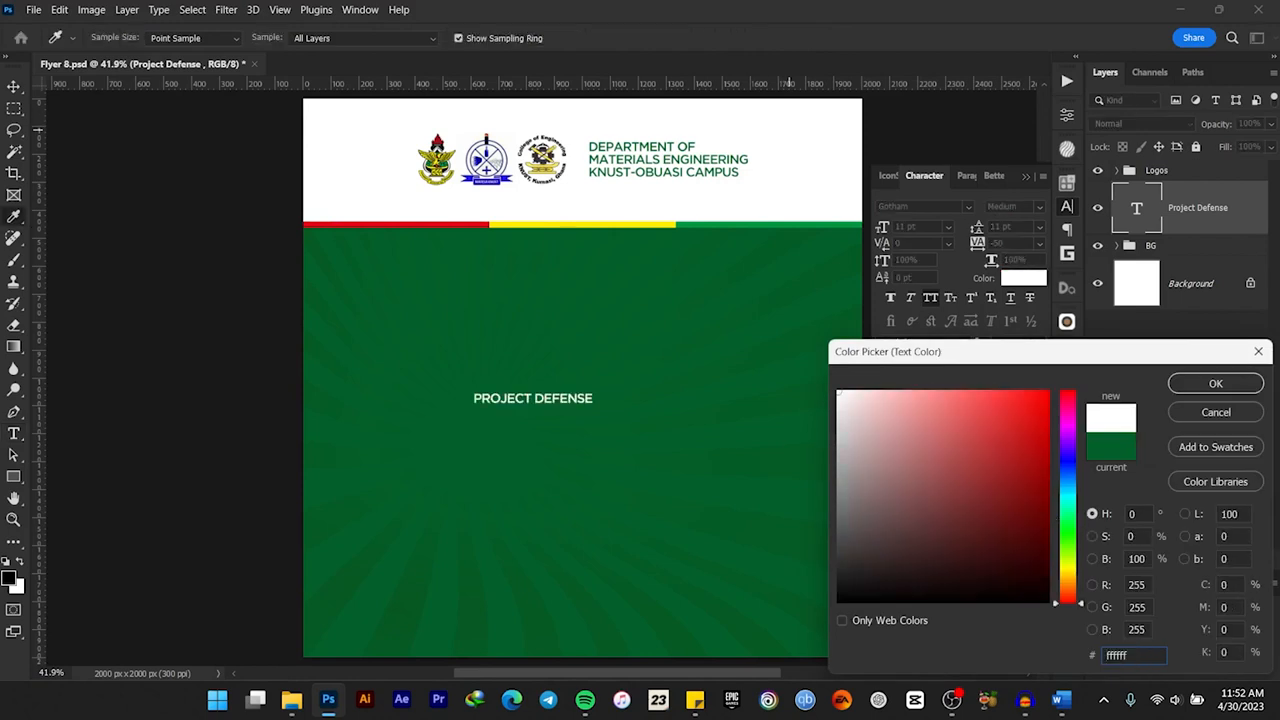
left_click(1215, 383)
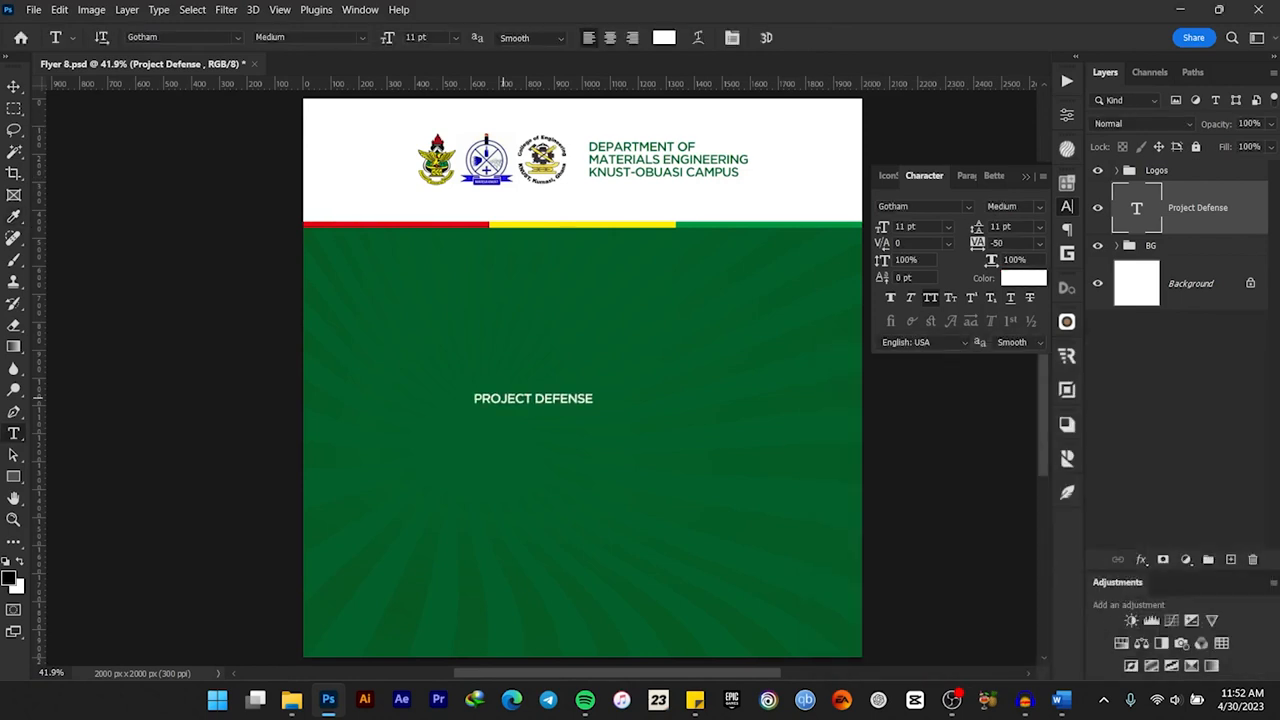
Step: Scale the Project Defense text up to about 275% around its centre
key("ctrl+t")
left_click_drag(598, 390, 705, 384)
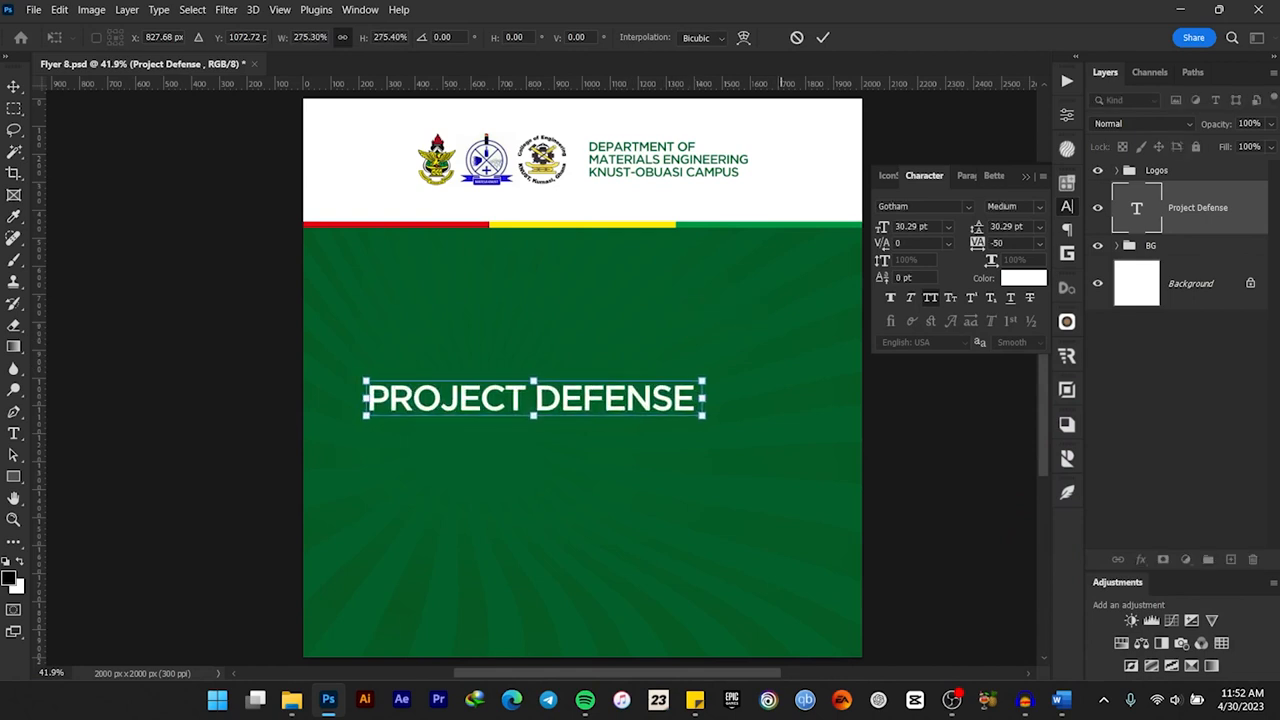
left_click(822, 37)
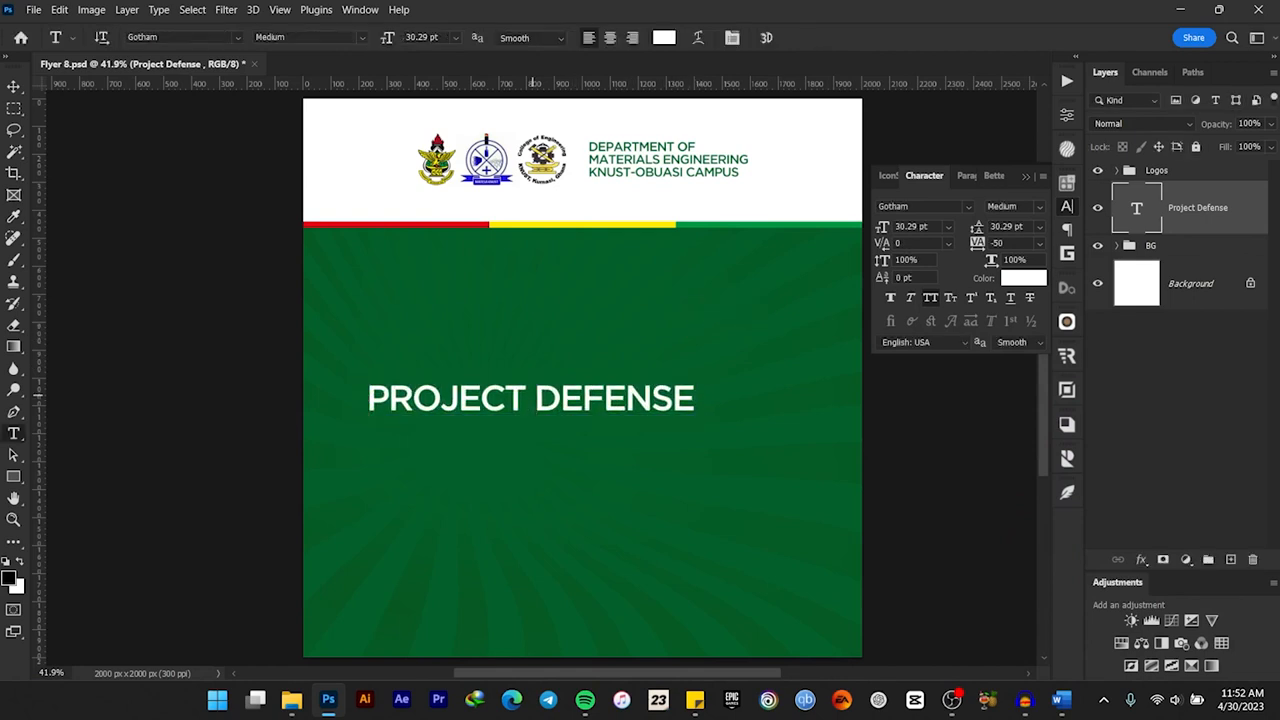
Step: Shift the Project Defense text up and right, and hide it while adding vertical margin guides at about 200 px and 1800 px
key("v")
left_click_drag(524, 364, 569, 343)
left_click(1098, 208)
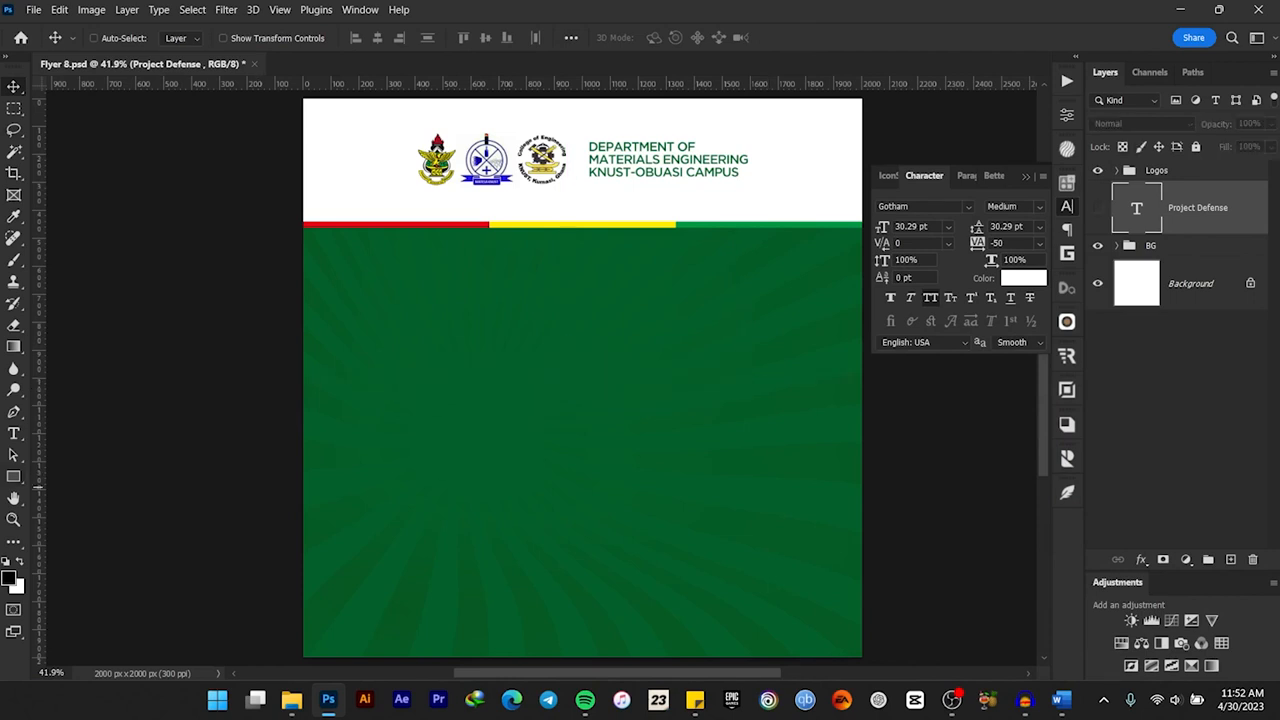
left_click_drag(38, 488, 361, 96)
left_click_drag(40, 305, 804, 55)
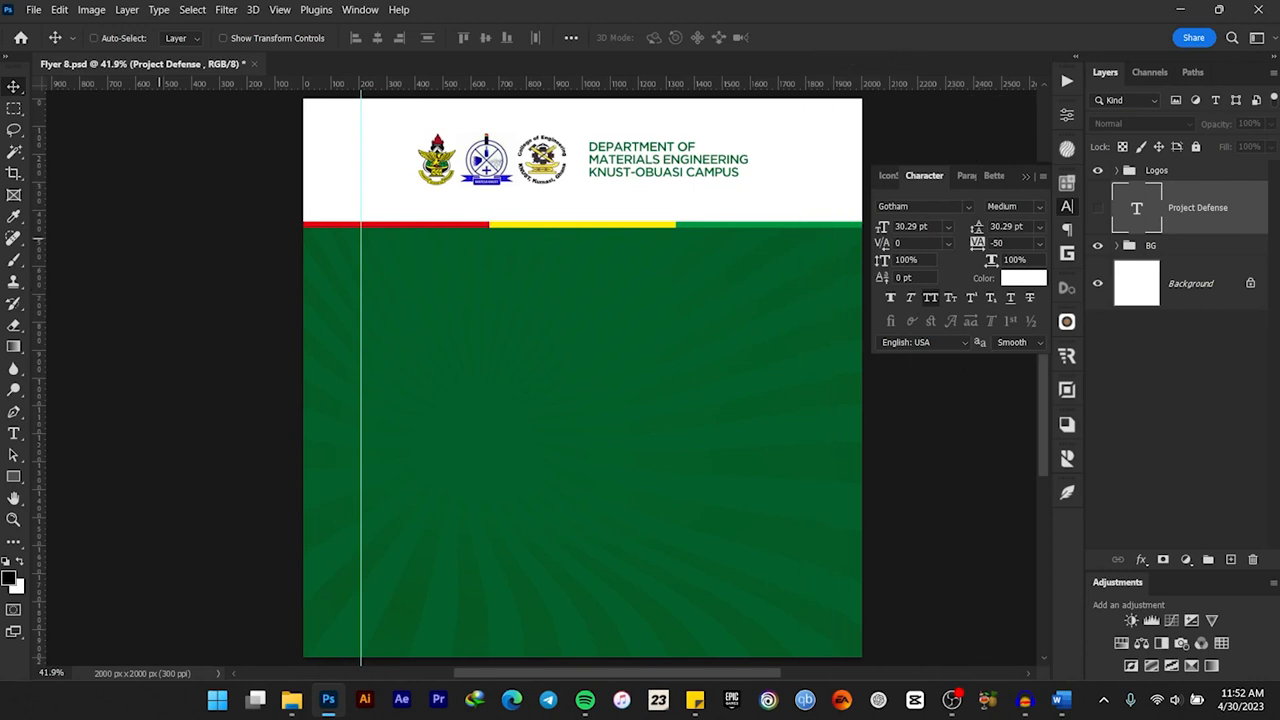
left_click_drag(40, 302, 805, 97)
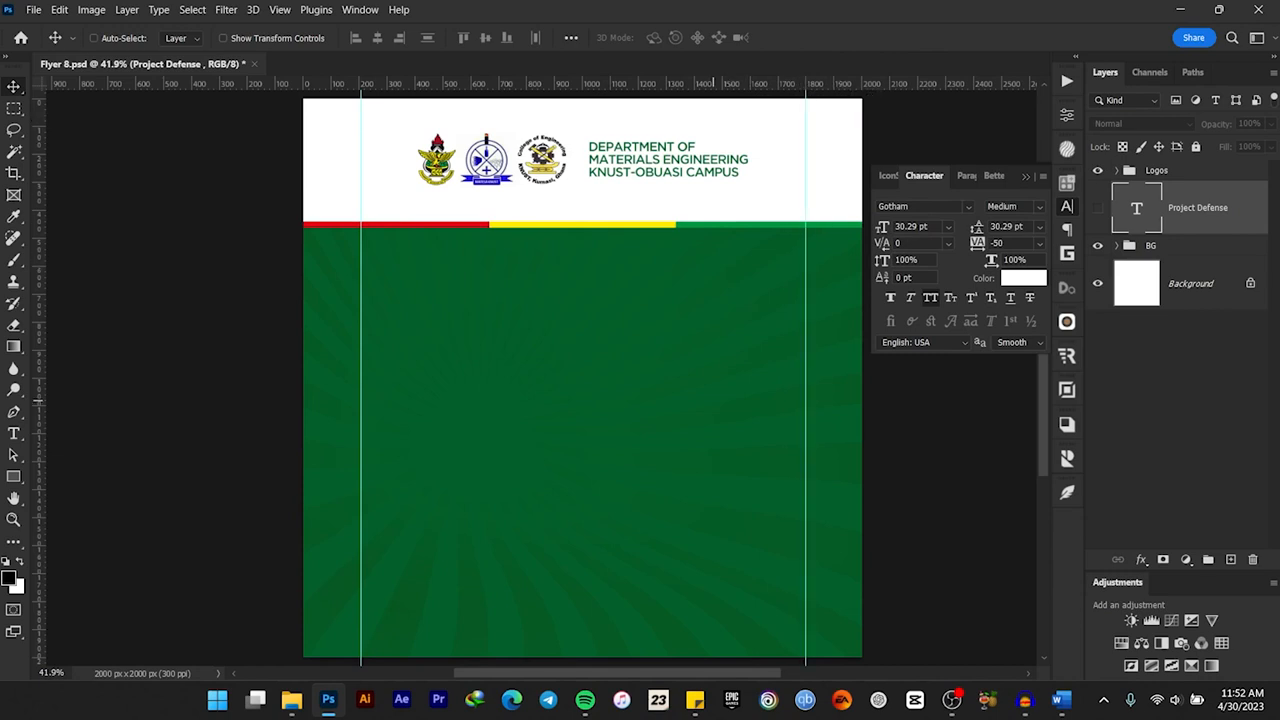
scroll(712, 84, "right", 2)
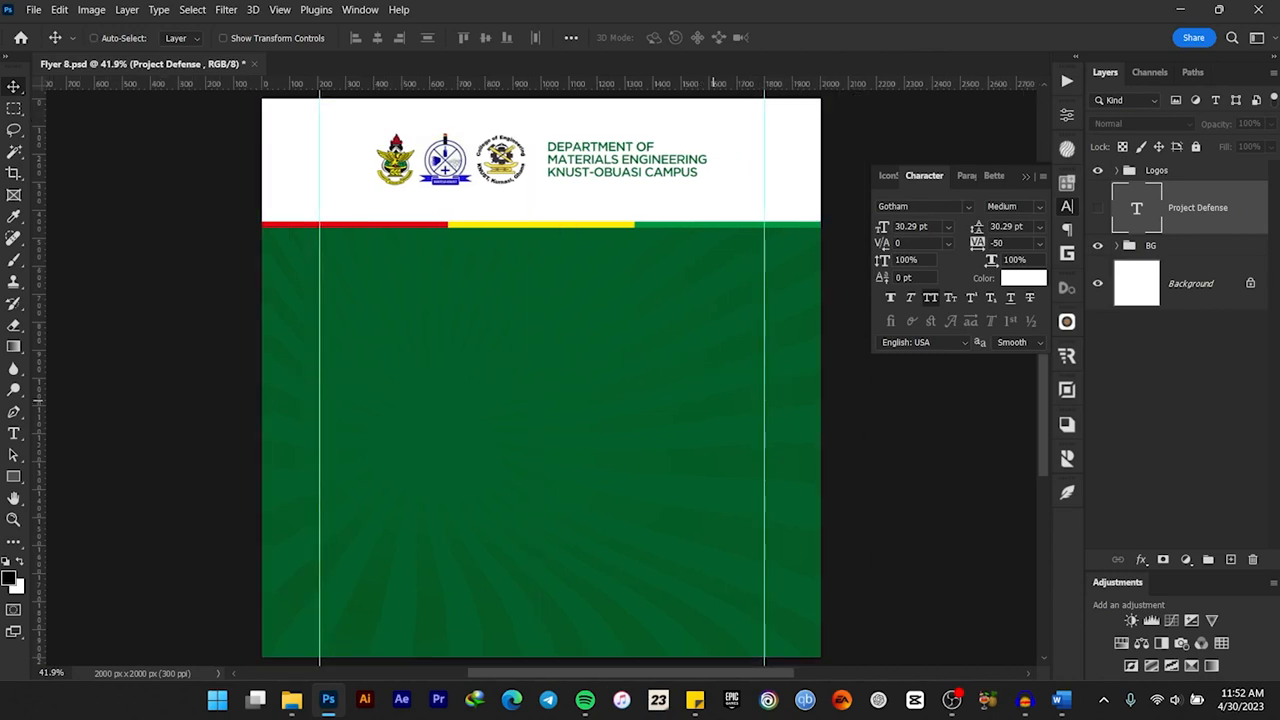
left_click(1097, 207)
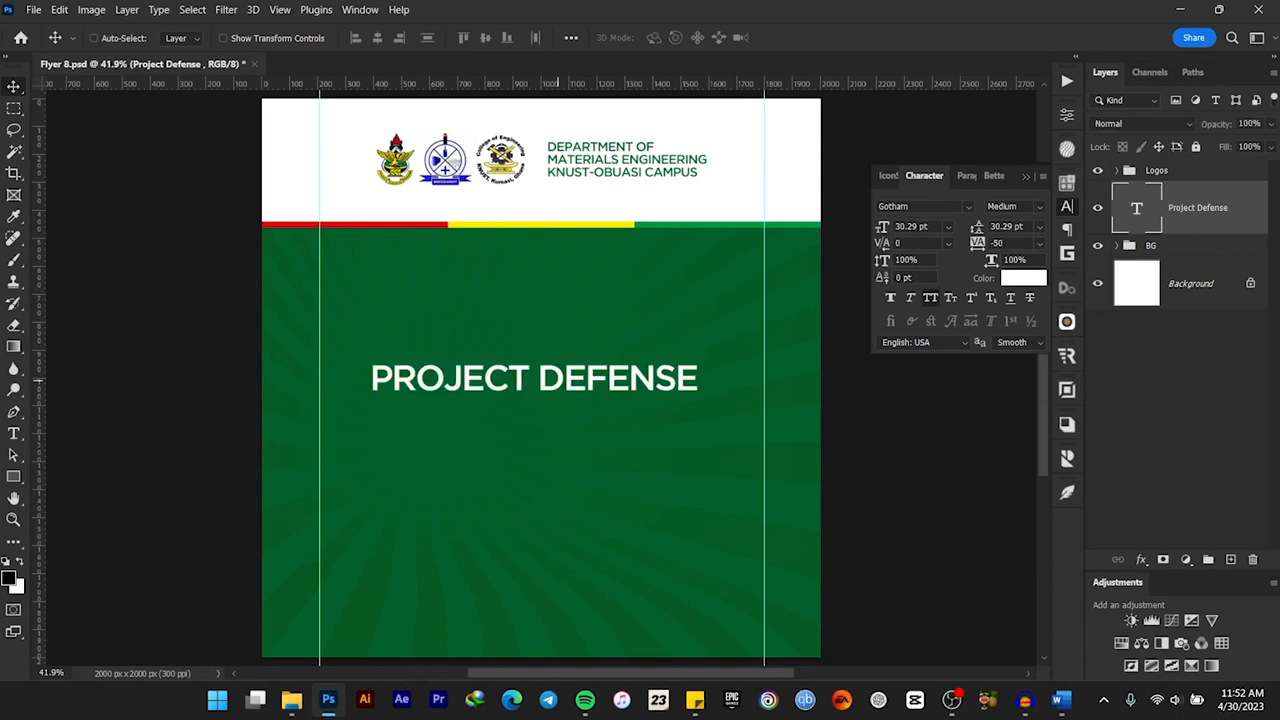
Step: Break the Project Defense text into two lines, with DEFENSE below PROJECT
key("t")
left_click(536, 381)
key("BackSpace")
key("Return")
left_click(793, 38)
Step: Centre the two-line title horizontally and vertically on the whole canvas, and clear the selection
key("ctrl+a")
key("v")
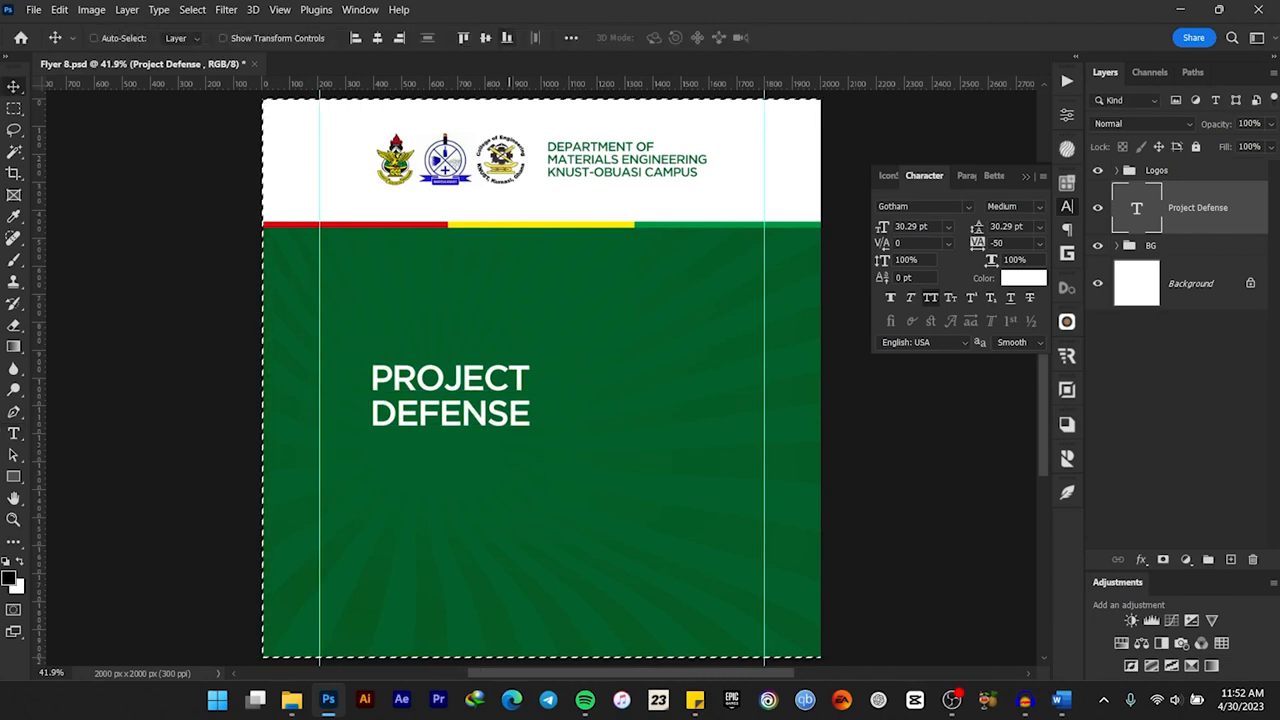
left_click(377, 38)
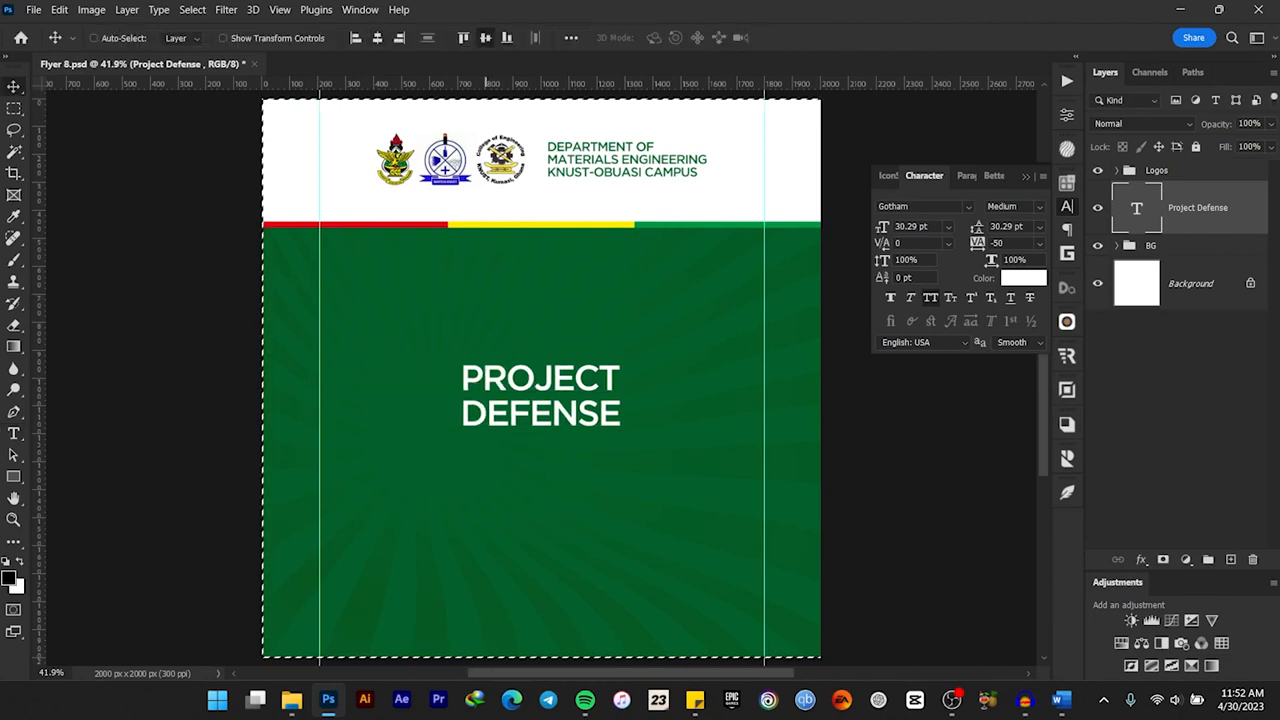
left_click(485, 38)
key("ctrl+d")
Step: Scale the two-line title up to about 193% around its centre and lower it slightly
key("ctrl+t")
left_click_drag(627, 343, 706, 310)
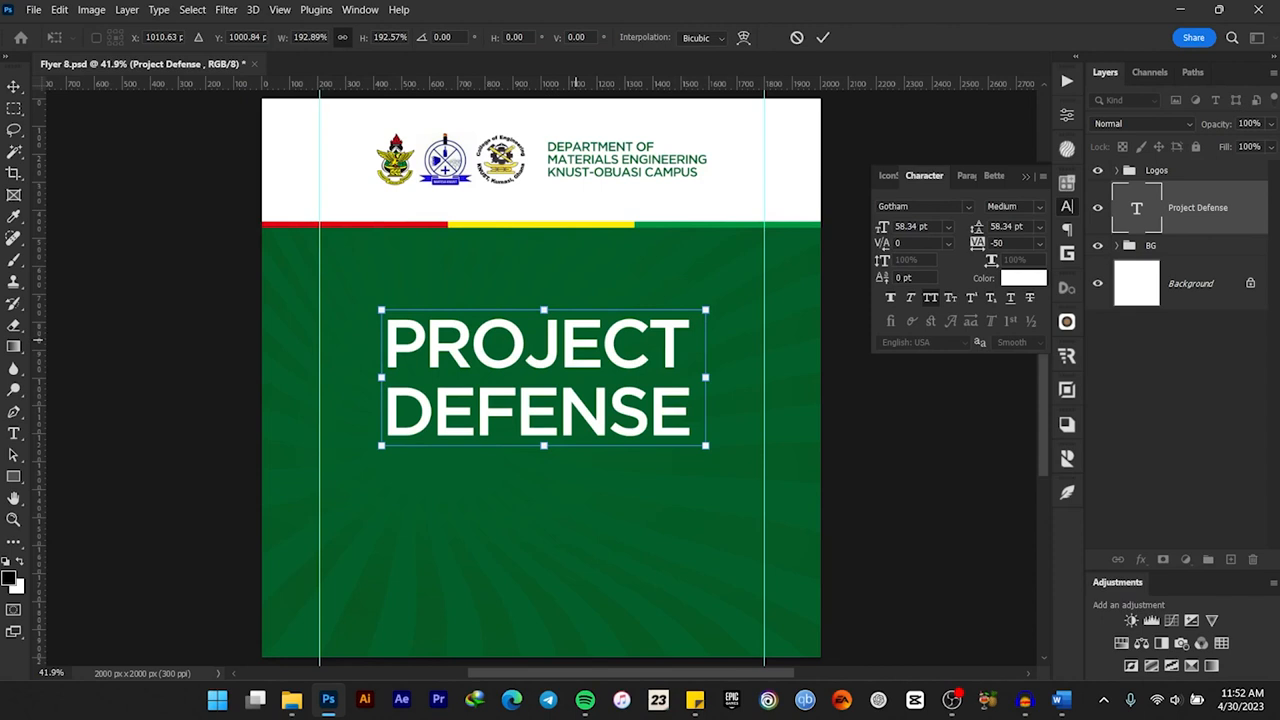
left_click_drag(576, 340, 577, 349)
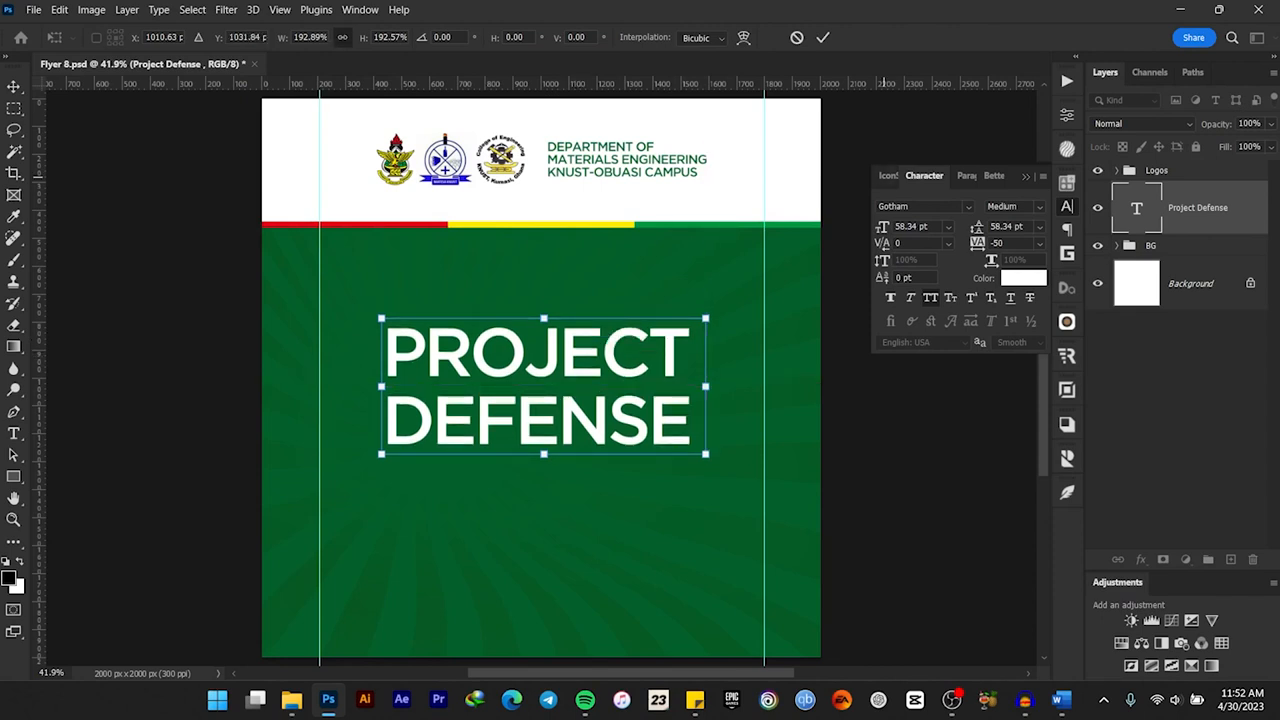
left_click(822, 37)
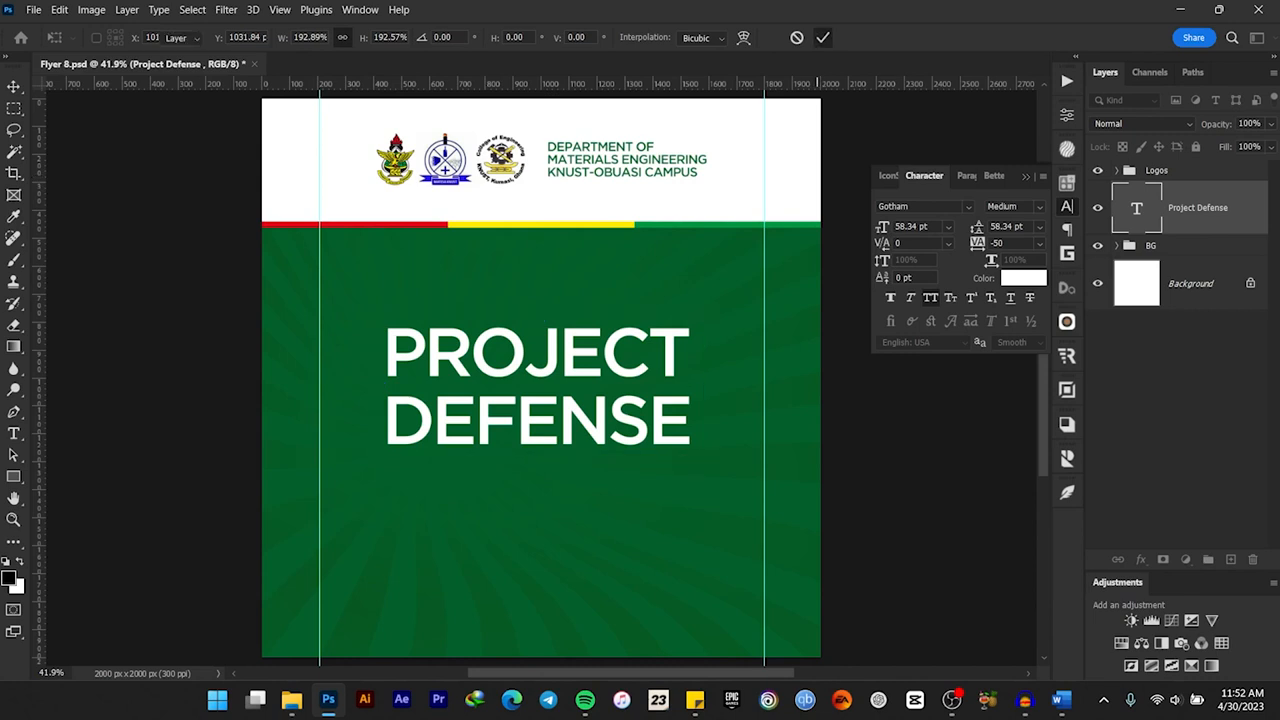
Step: Change the title font to Eurostile Extended #2 Bold and shift the title left to start at the first guide
left_click(968, 207)
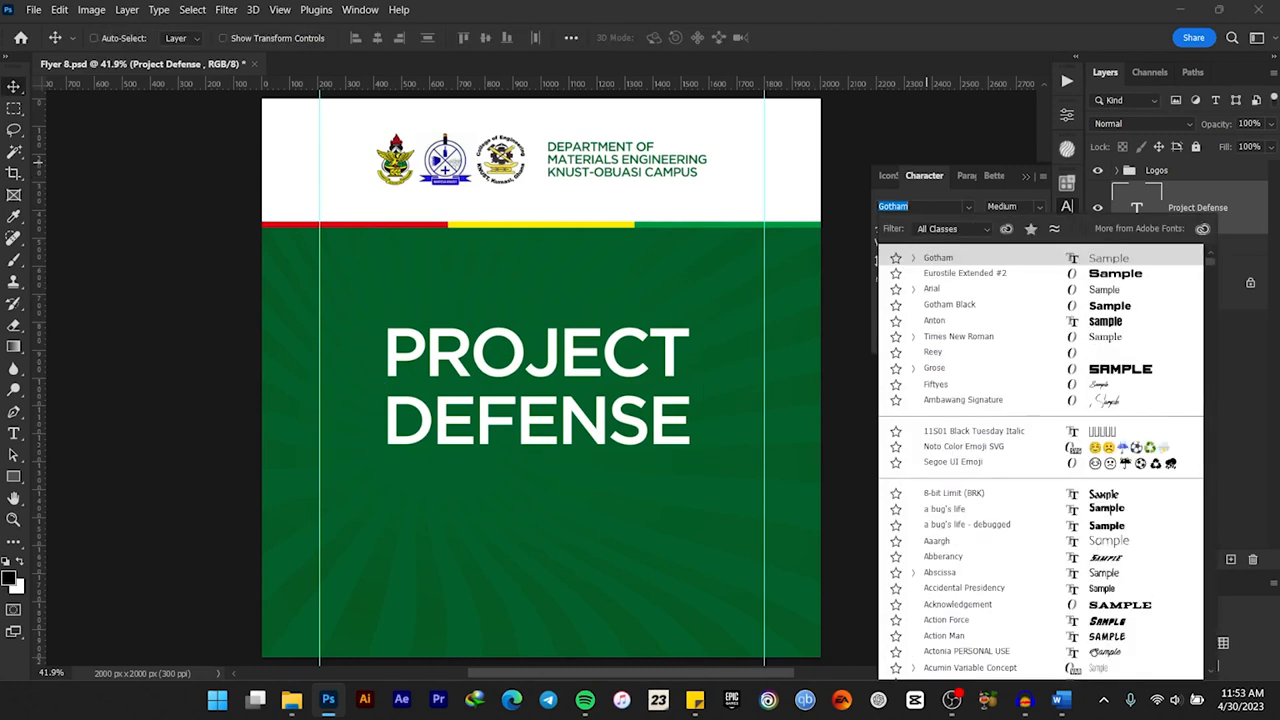
key("Down")
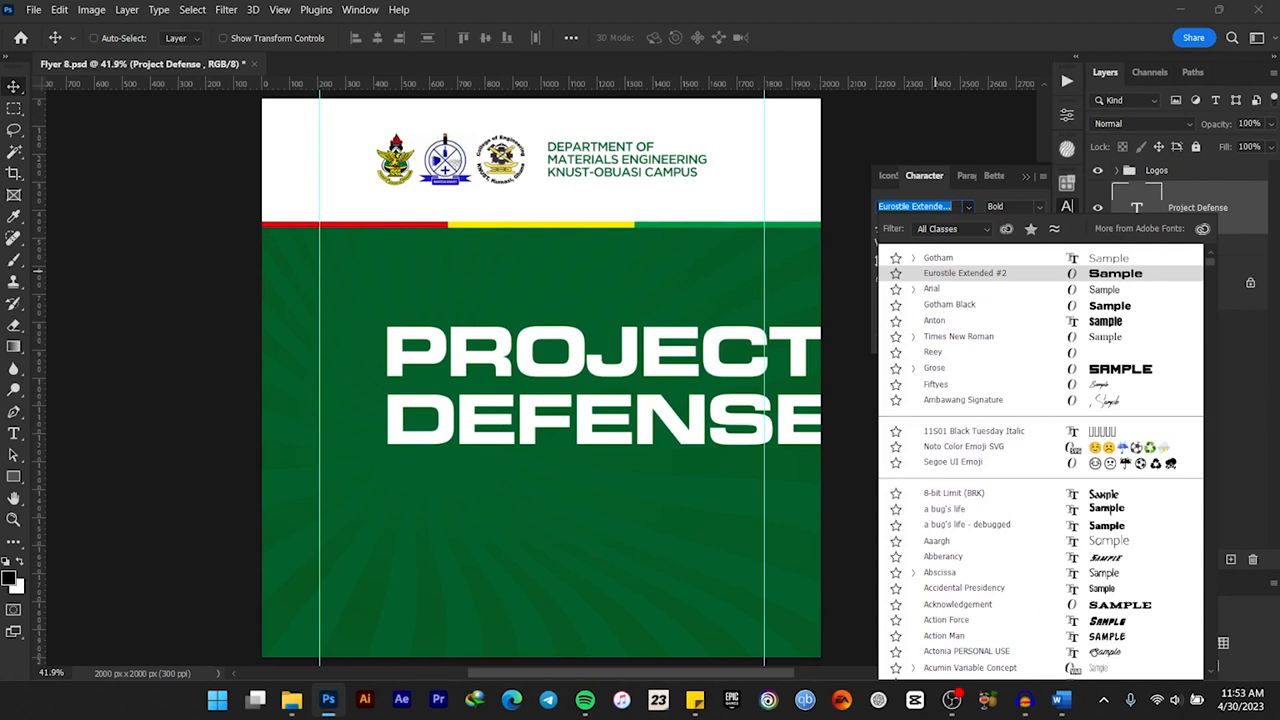
key("Return")
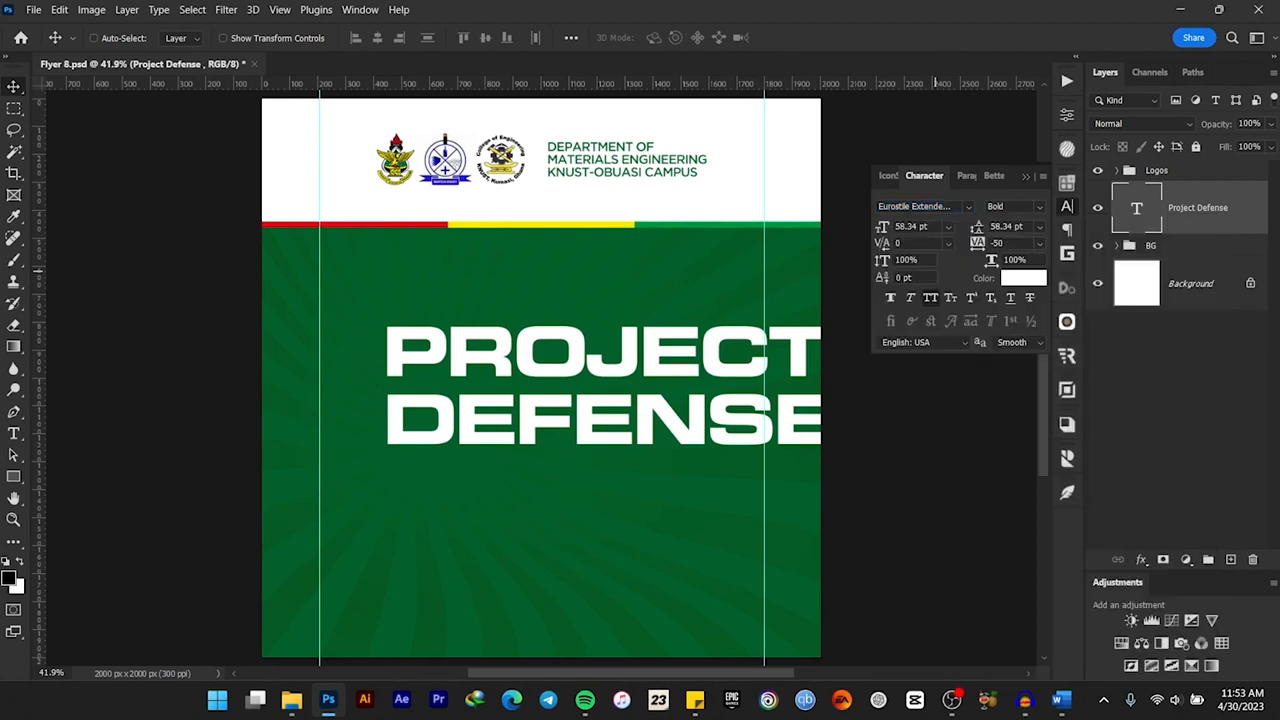
scroll(570, 338, "down", 1)
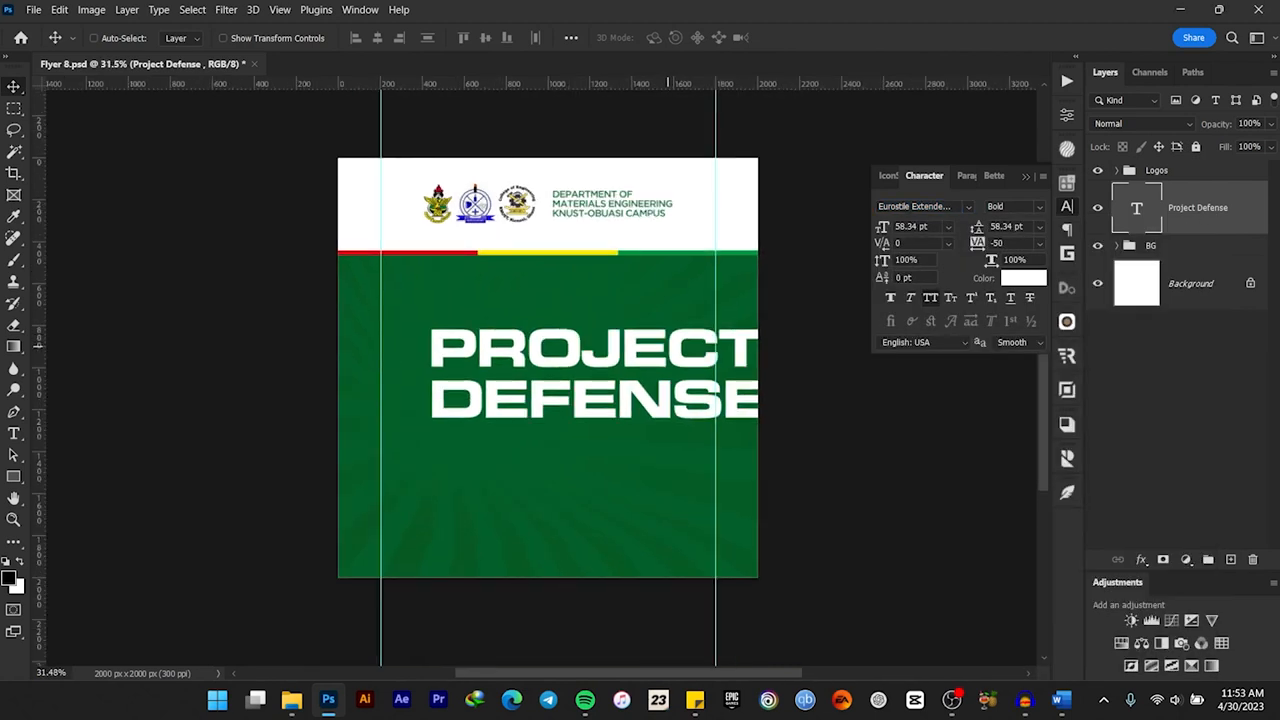
left_click_drag(655, 347, 609, 347)
scroll(555, 357, "up", 3)
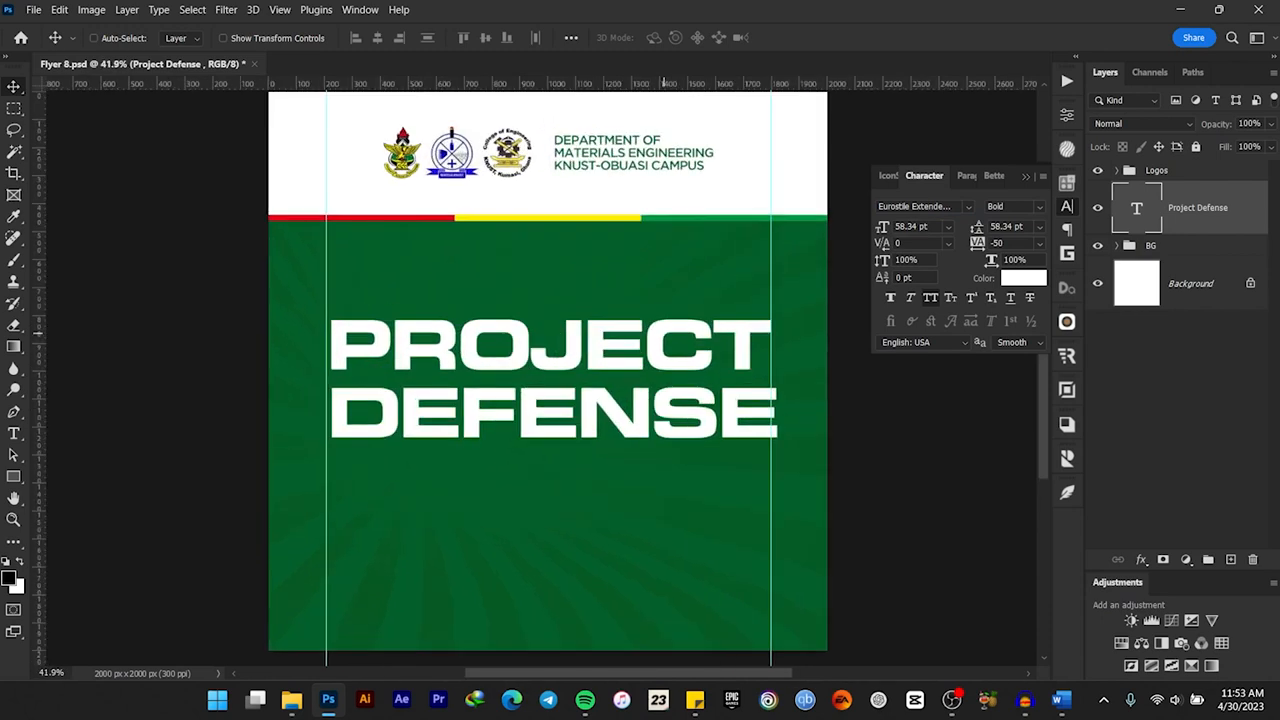
Step: Set the title's font size to 58 pt and its leading to 50 pt
left_click(908, 227)
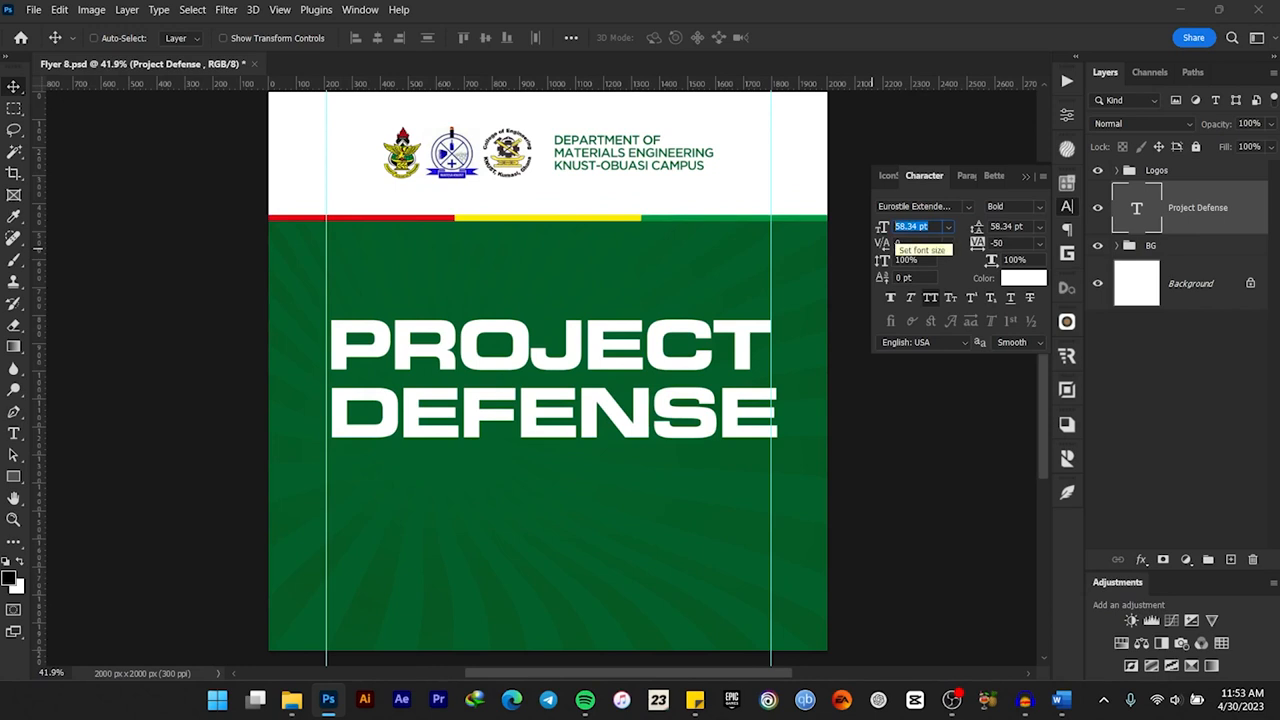
type("58")
key("Return")
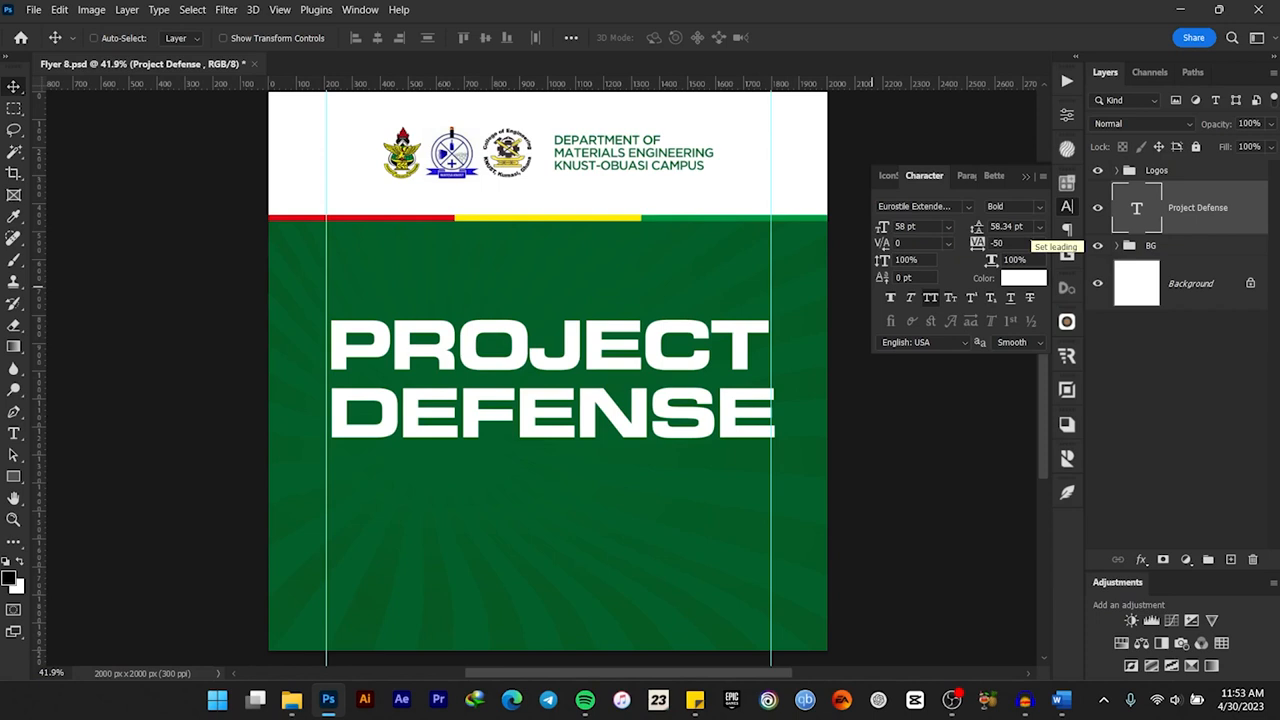
left_click(1006, 226)
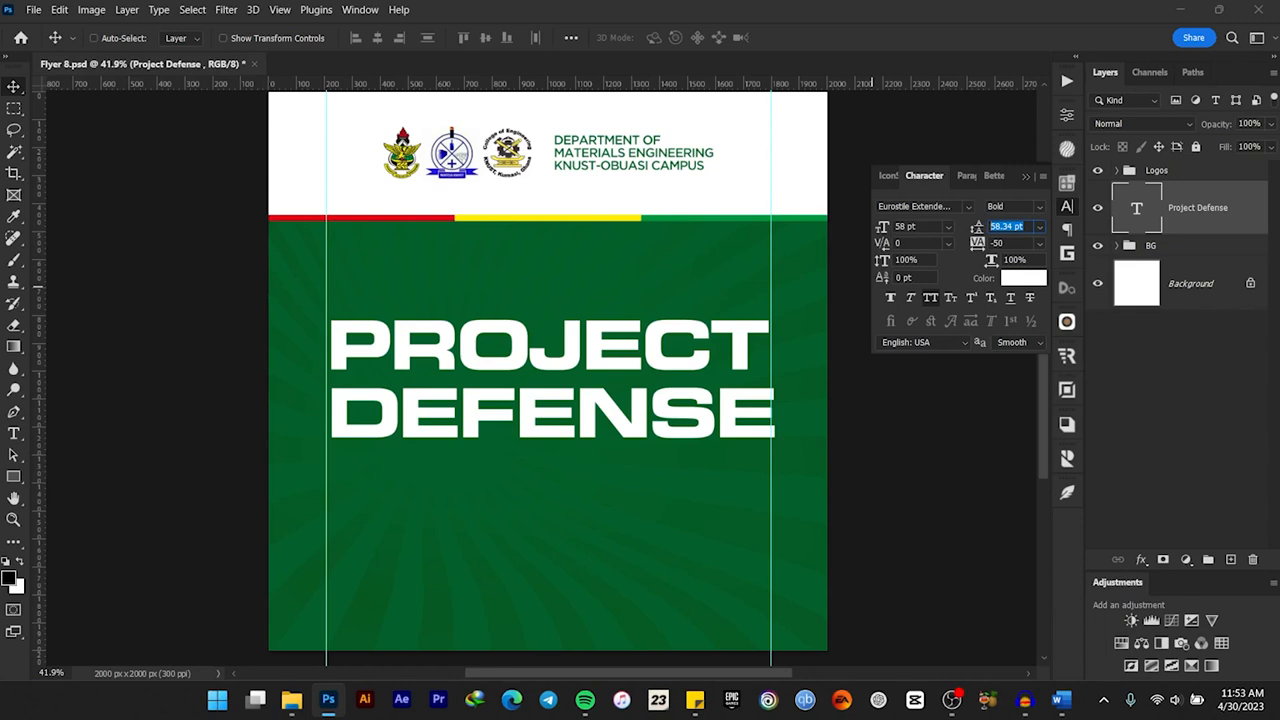
type("50")
key("Return")
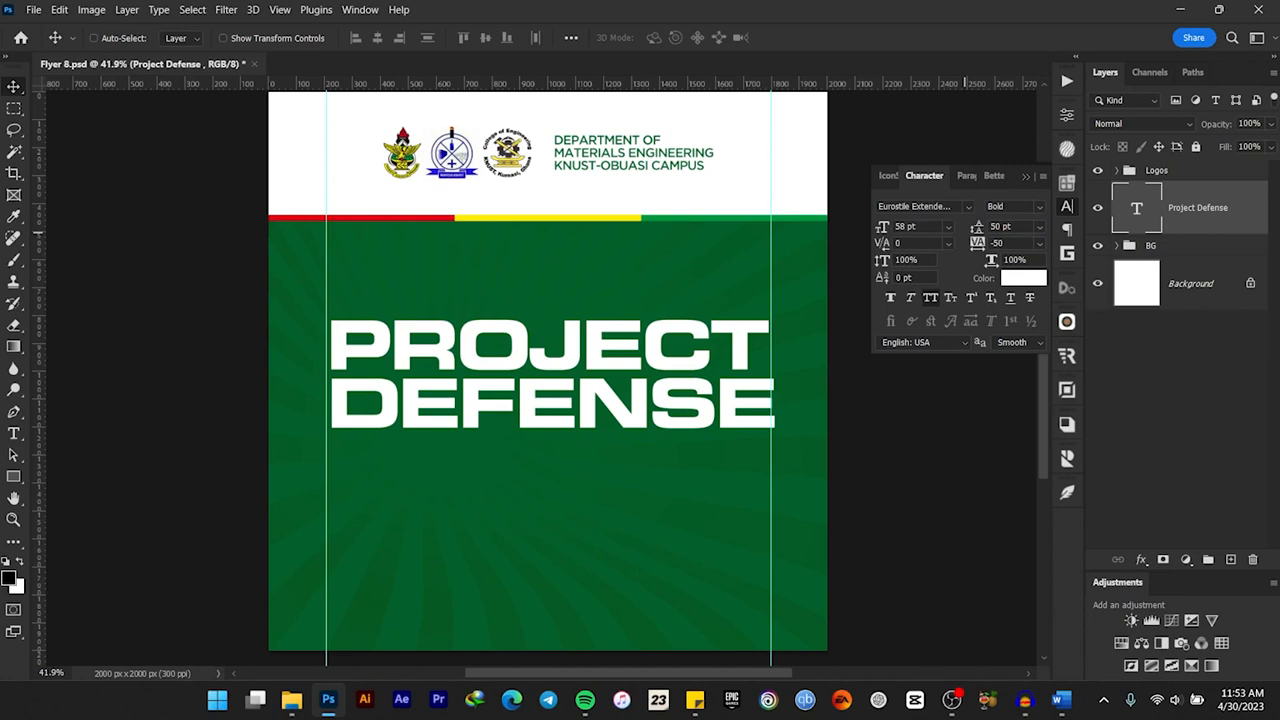
Step: Lower the title slightly and scale it to about 96% around its centre so it fits between the guides
scroll(666, 310, "down", 8)
scroll(642, 332, "up", 9)
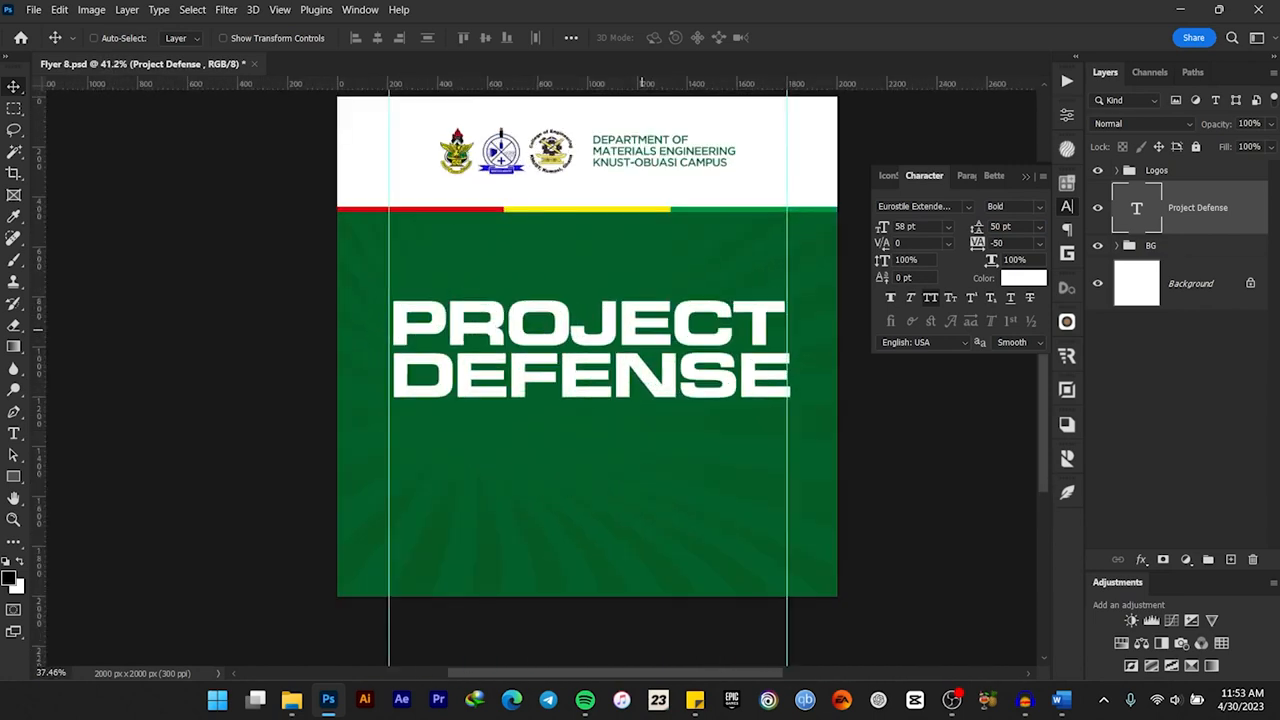
scroll(654, 346, "up", 1)
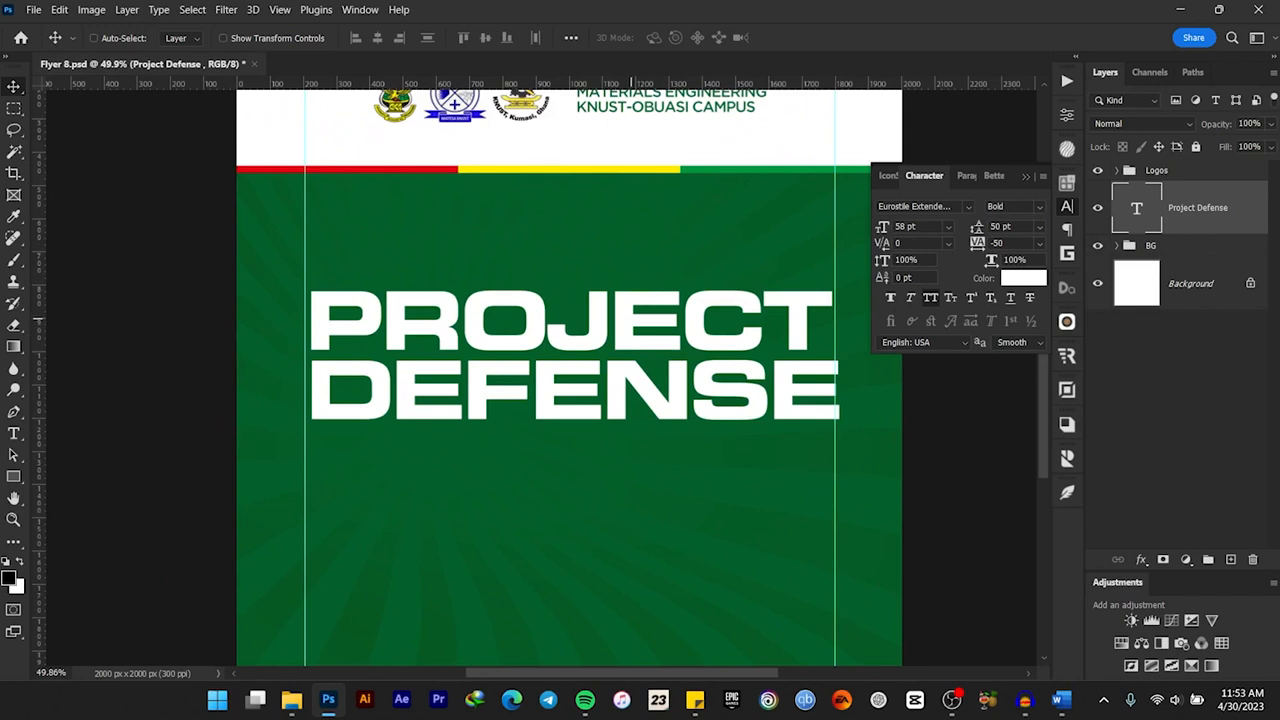
left_click_drag(632, 319, 636, 347)
key("ctrl+t")
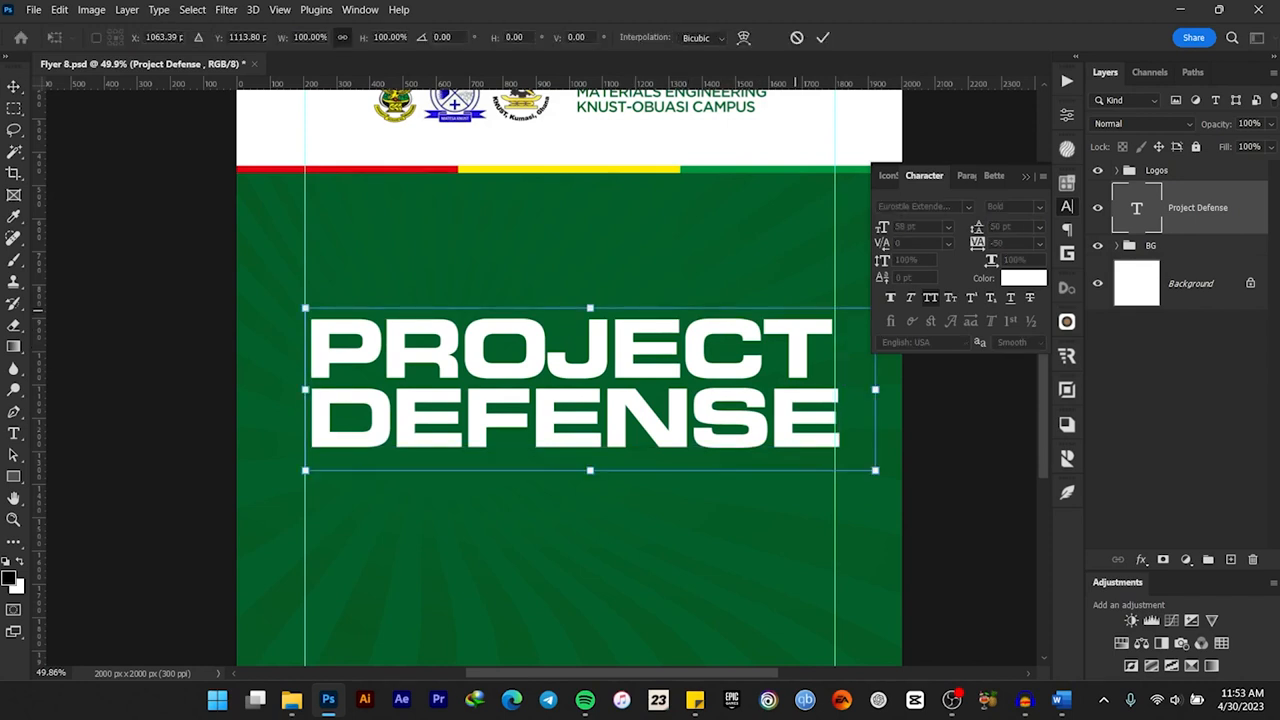
left_click(1026, 176)
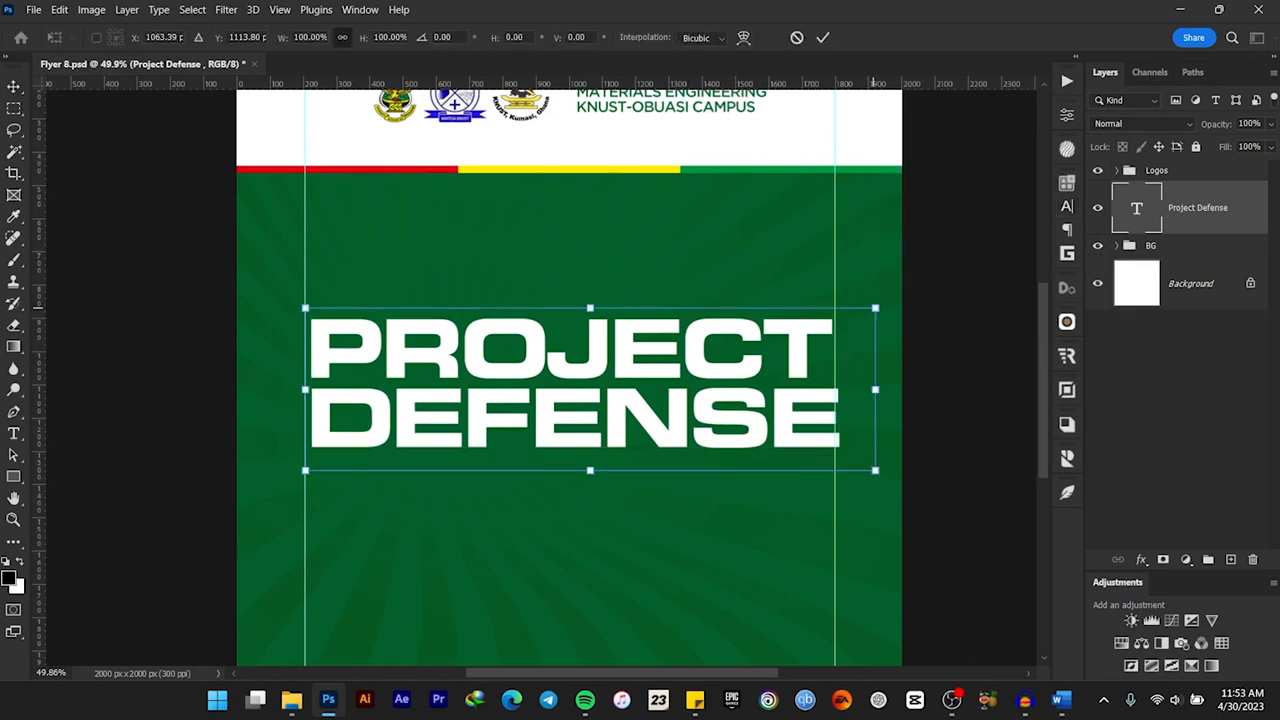
left_click(822, 37)
key("ctrl+t")
mouse_move(875, 308)
left_mouse_down()
mouse_move(851, 315)
mouse_move(863, 312)
left_mouse_up()
left_click(823, 37)
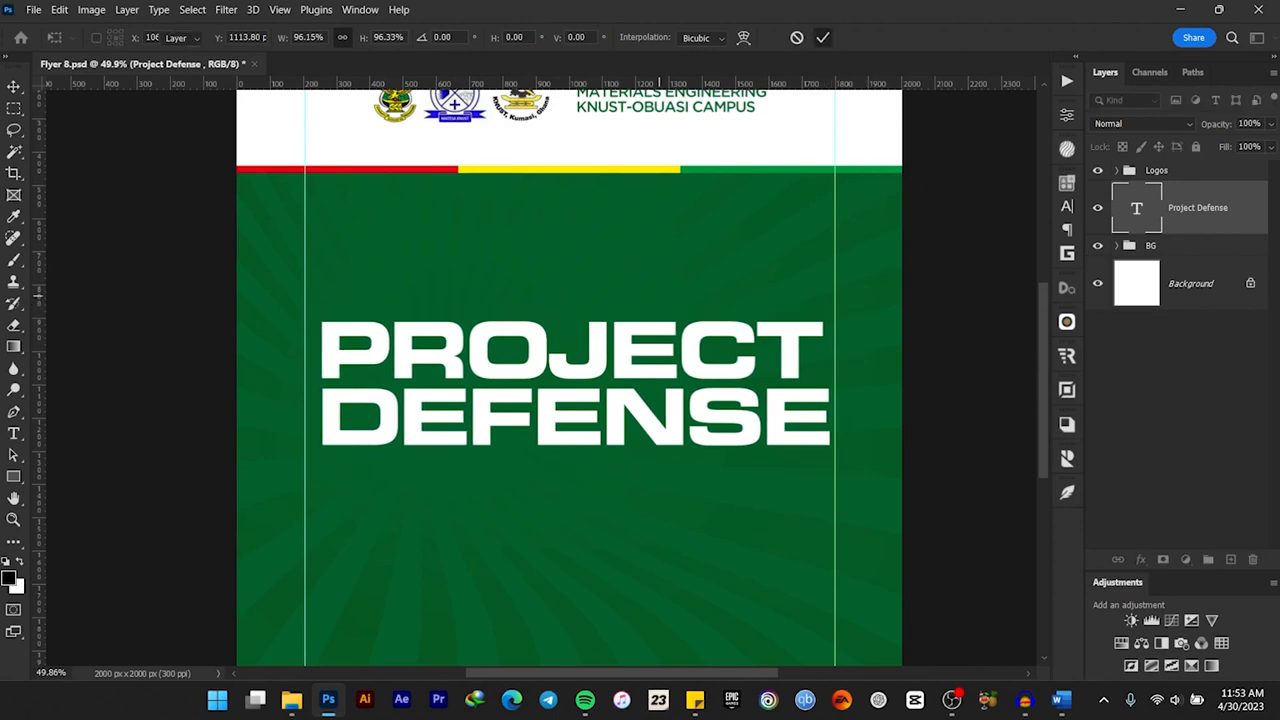
Step: Duplicate the Project Defense text layer and place the copy directly above the original title
scroll(637, 348, "down", 3)
scroll(635, 353, "up", 2)
left_click_drag(620, 354, 597, 288)
key("ctrl+j")
scroll(597, 288, "up", 1)
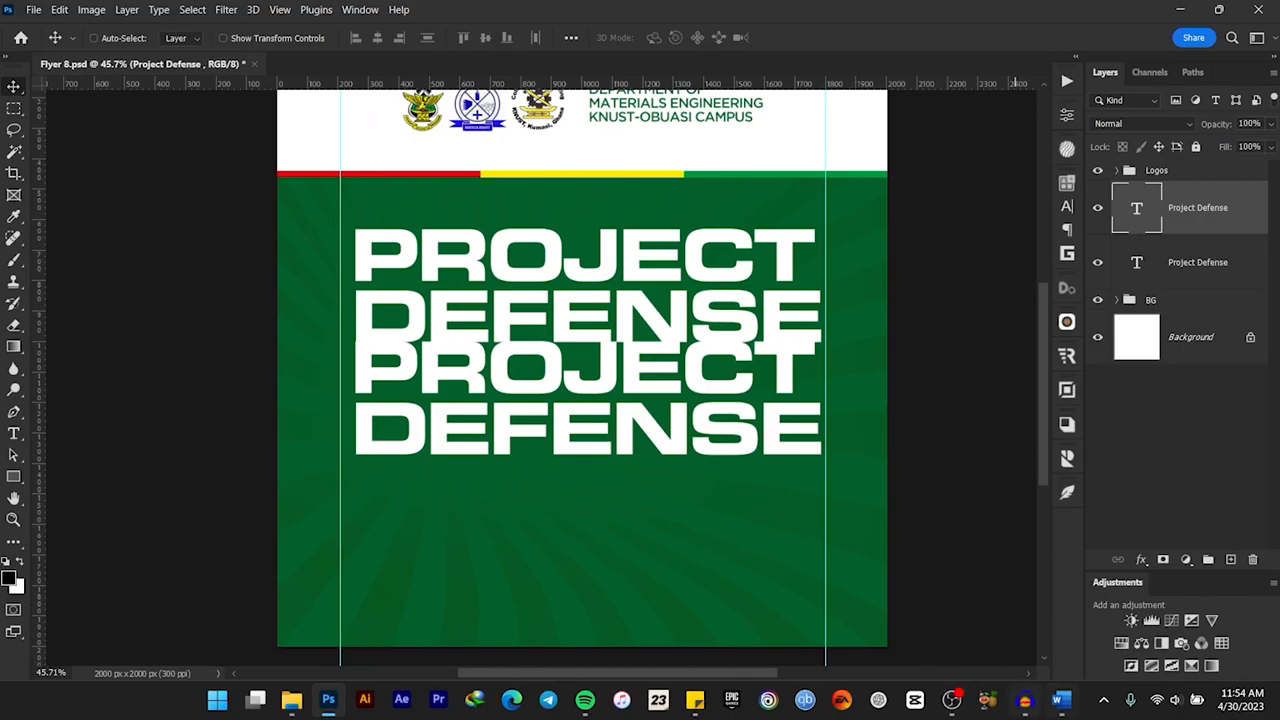
Step: Copy "Undergraduate" from the Word document and, back in Photoshop, replace the upper title copy's text with it
left_click(1060, 700)
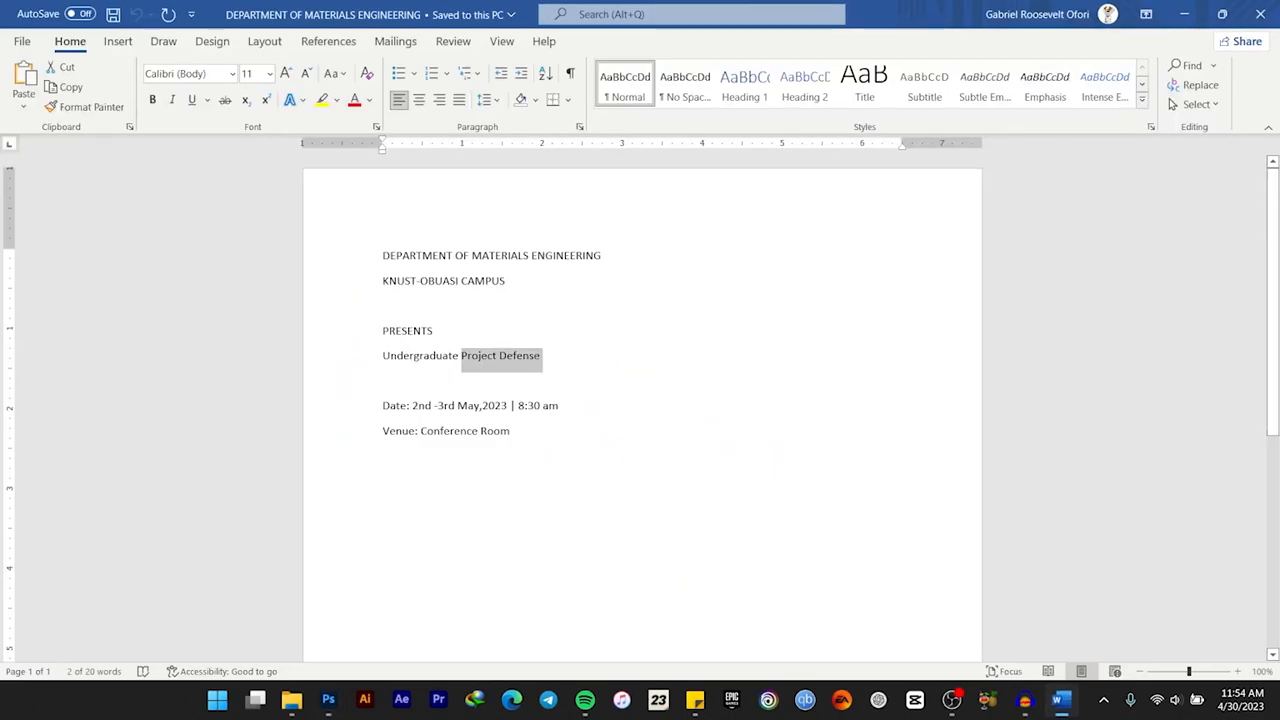
left_click_drag(459, 357, 383, 357)
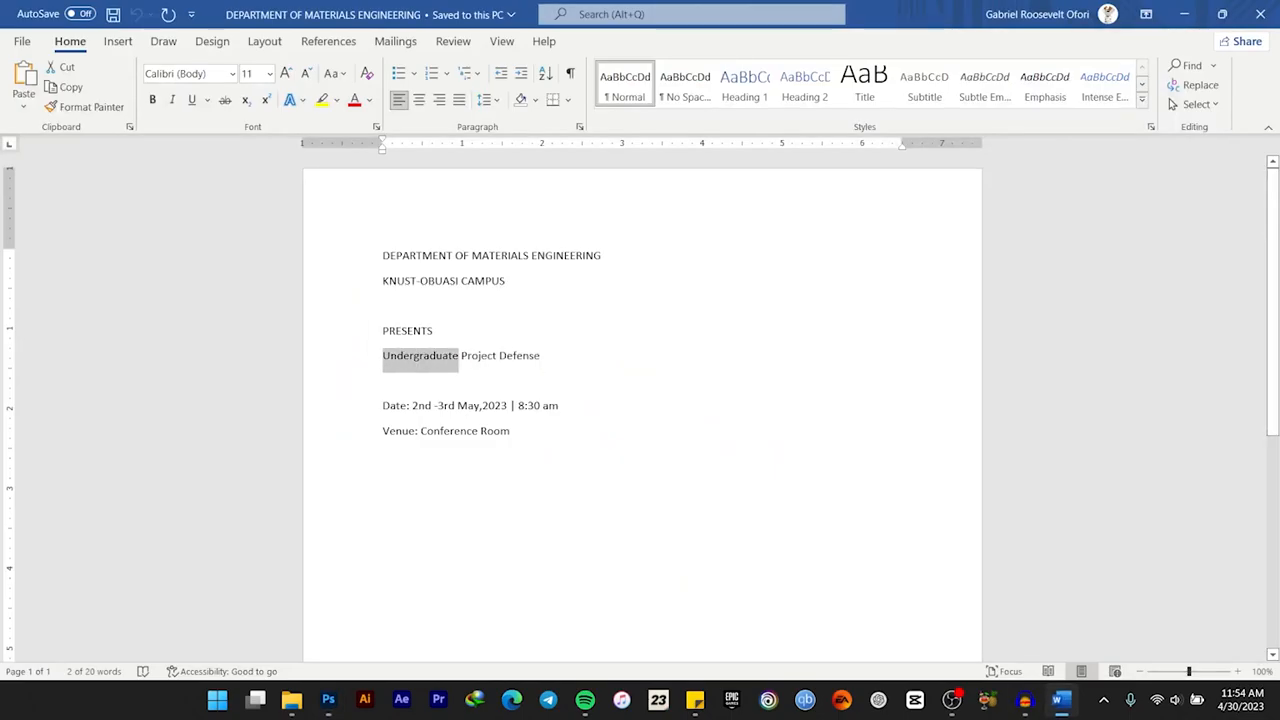
left_click(328, 700)
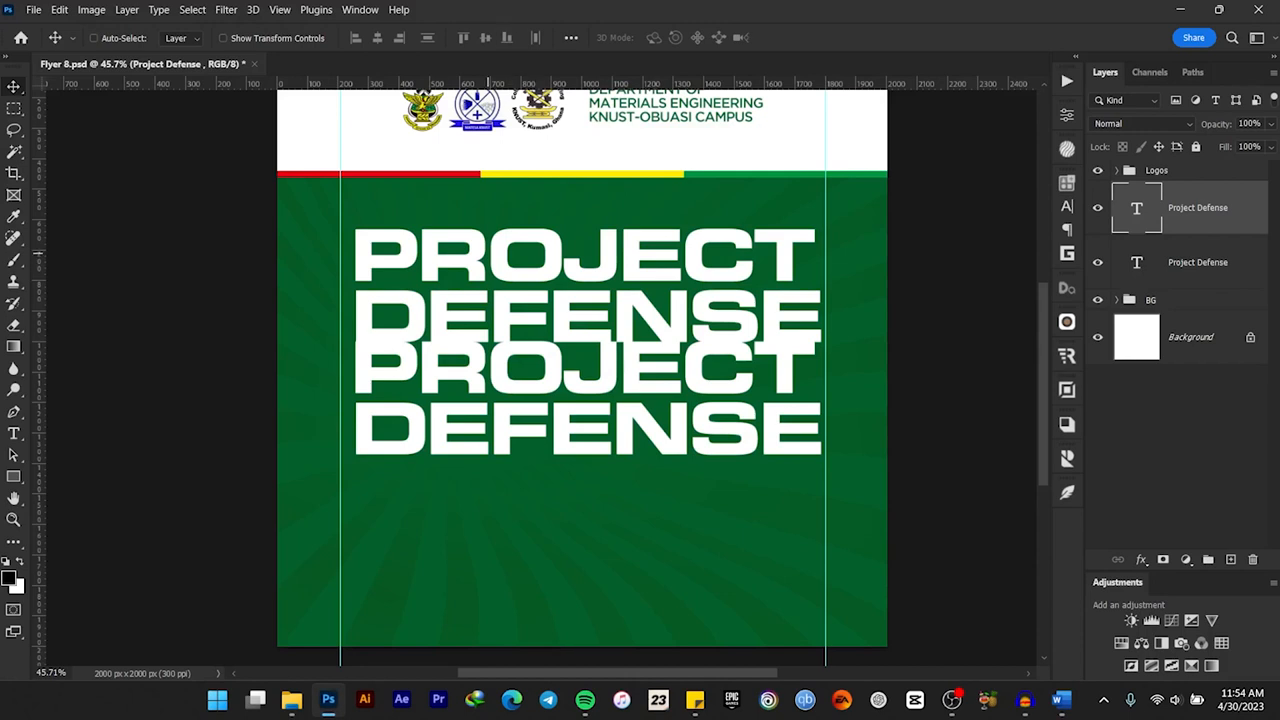
double_click(488, 253)
type("Undergraduate")
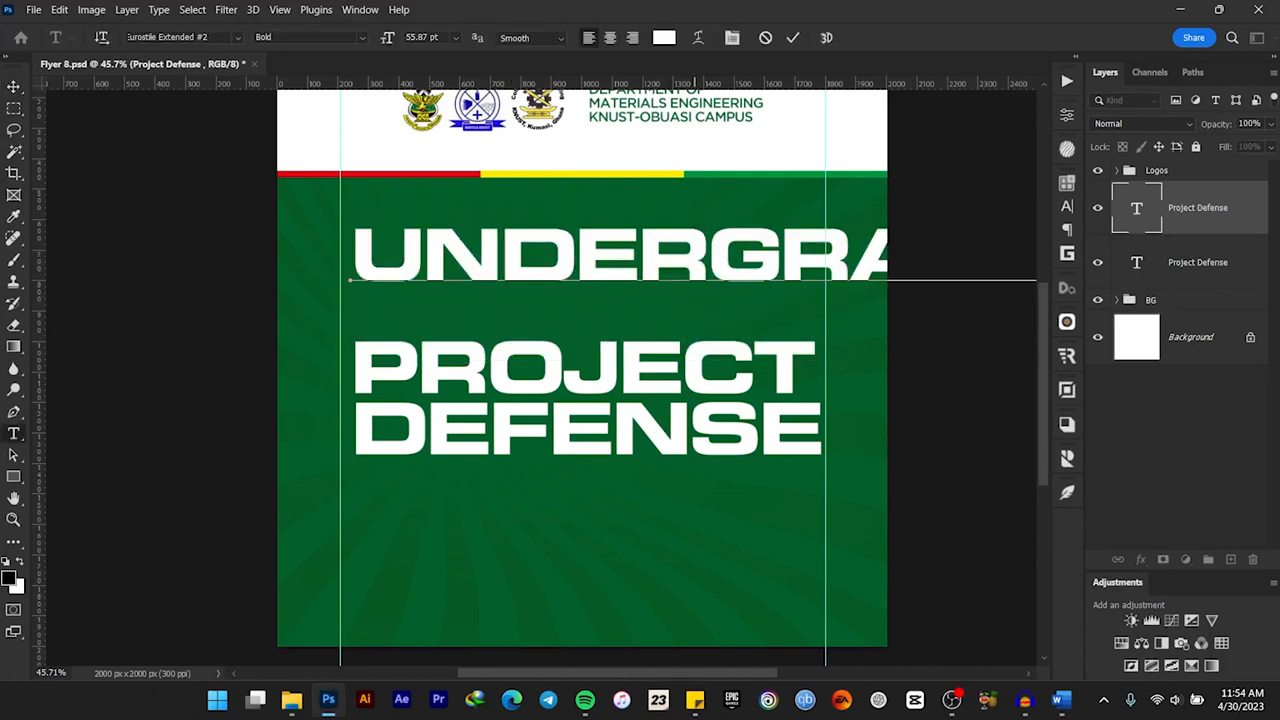
left_click(793, 38)
key("v")
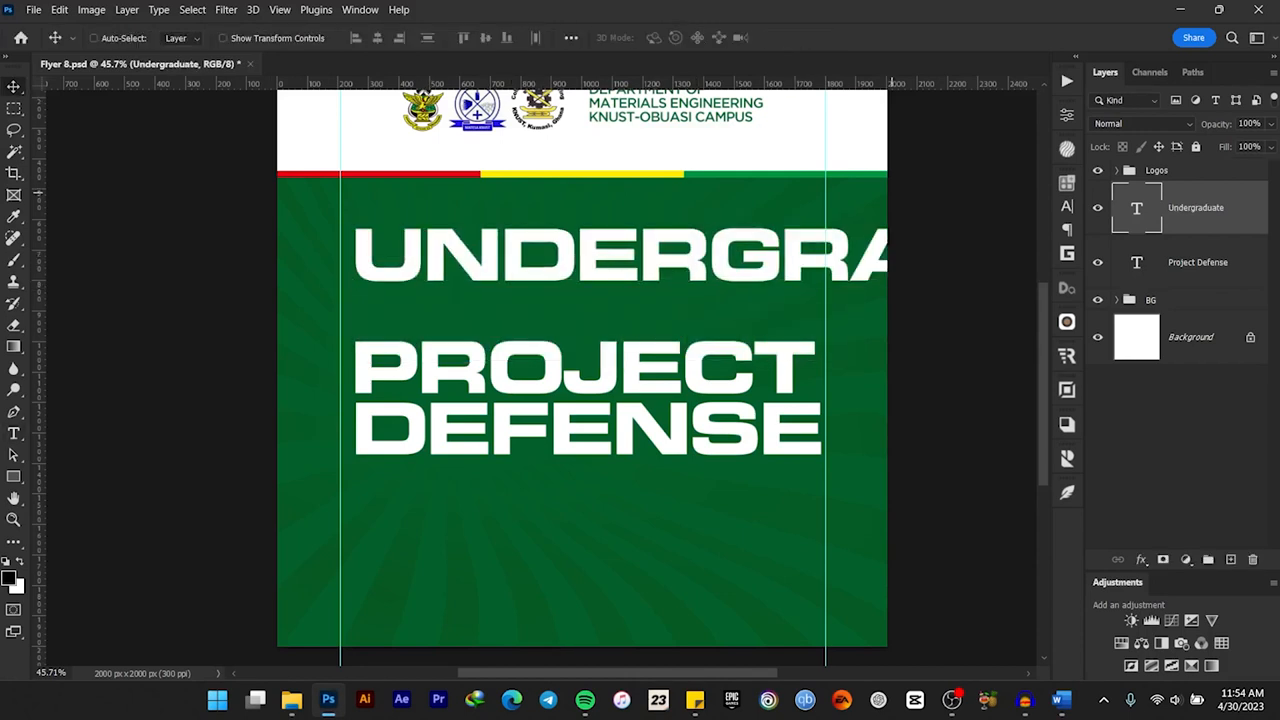
Step: Set the Undergraduate text's font size to 20 pt
left_click(1067, 206)
left_click(883, 227)
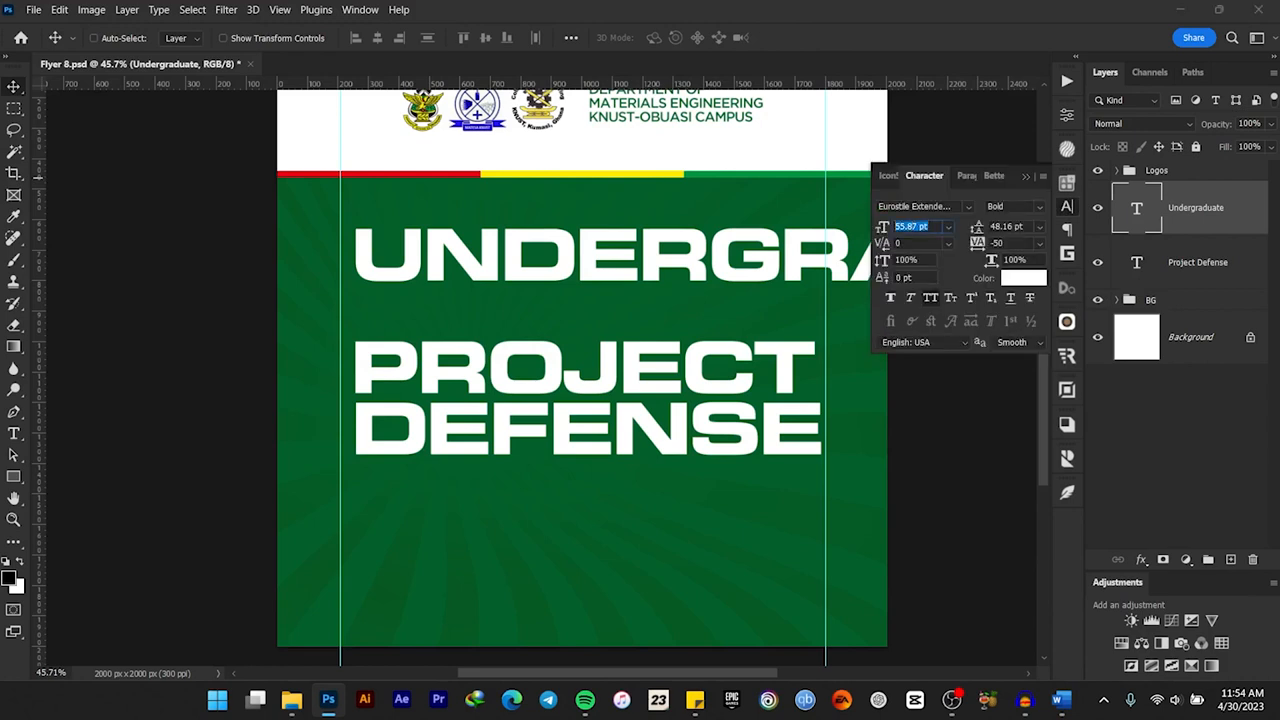
type("20")
key("Return")
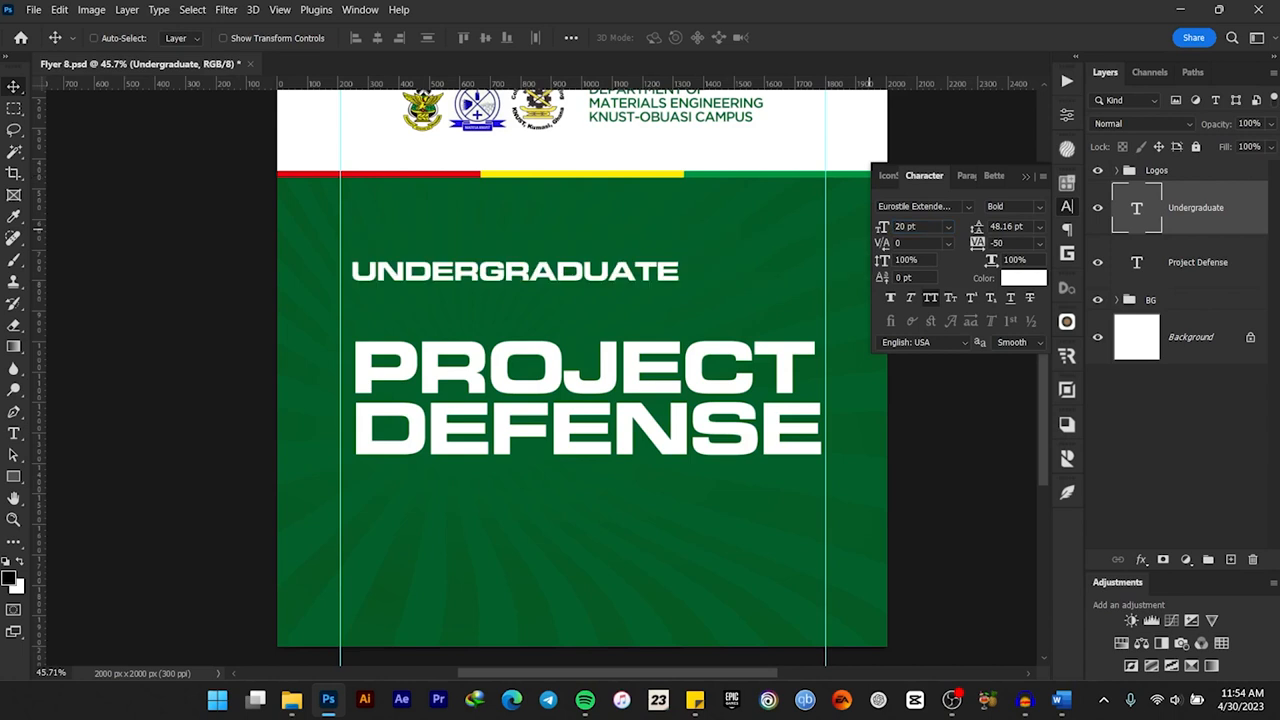
Step: Centre the Undergraduate text horizontally on the canvas and lower it to sit just above the PROJECT DEFENSE title
key("ctrl+a")
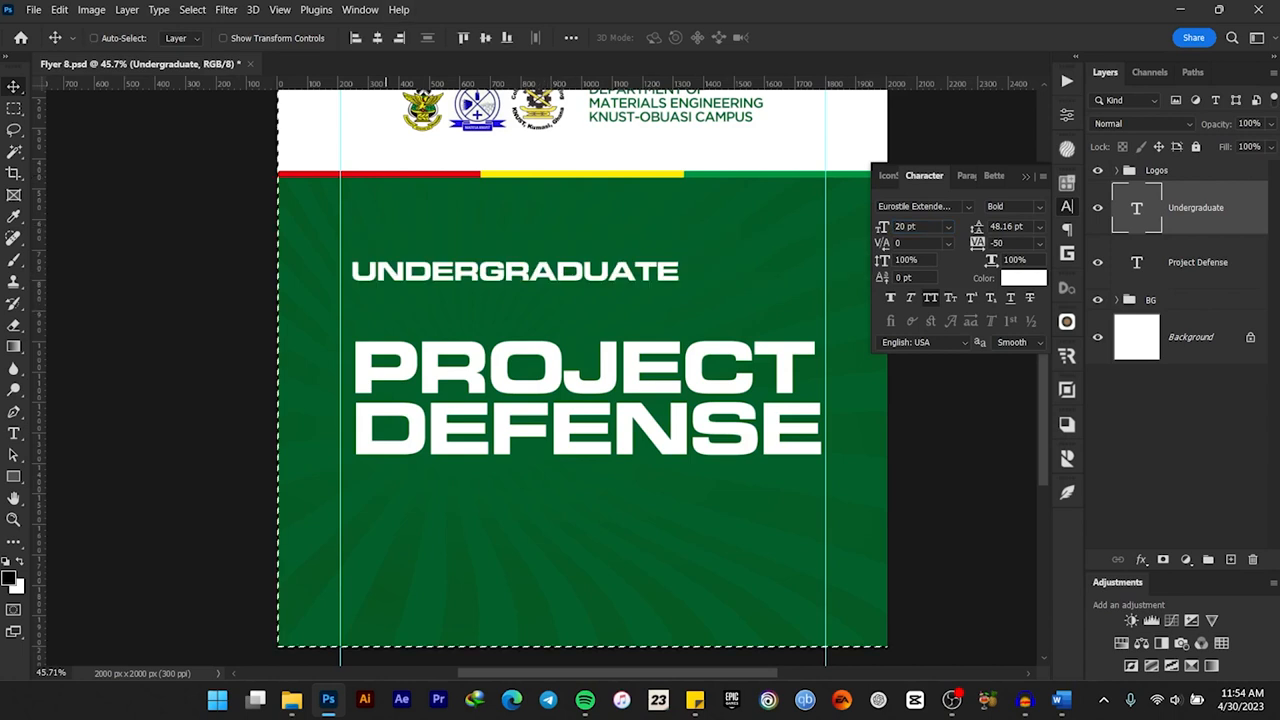
left_click(377, 38)
key("ctrl+d")
left_click_drag(596, 271, 596, 302)
key("Up")
key("Up")
key("Up")
key("Up")
key("Up")
key("Up")
key("Up")
key("Up")
key("Up")
key("Up")
key("Up")
key("Up")
key("Up")
key("Up")
key("Up")
key("Down")
key("Down")
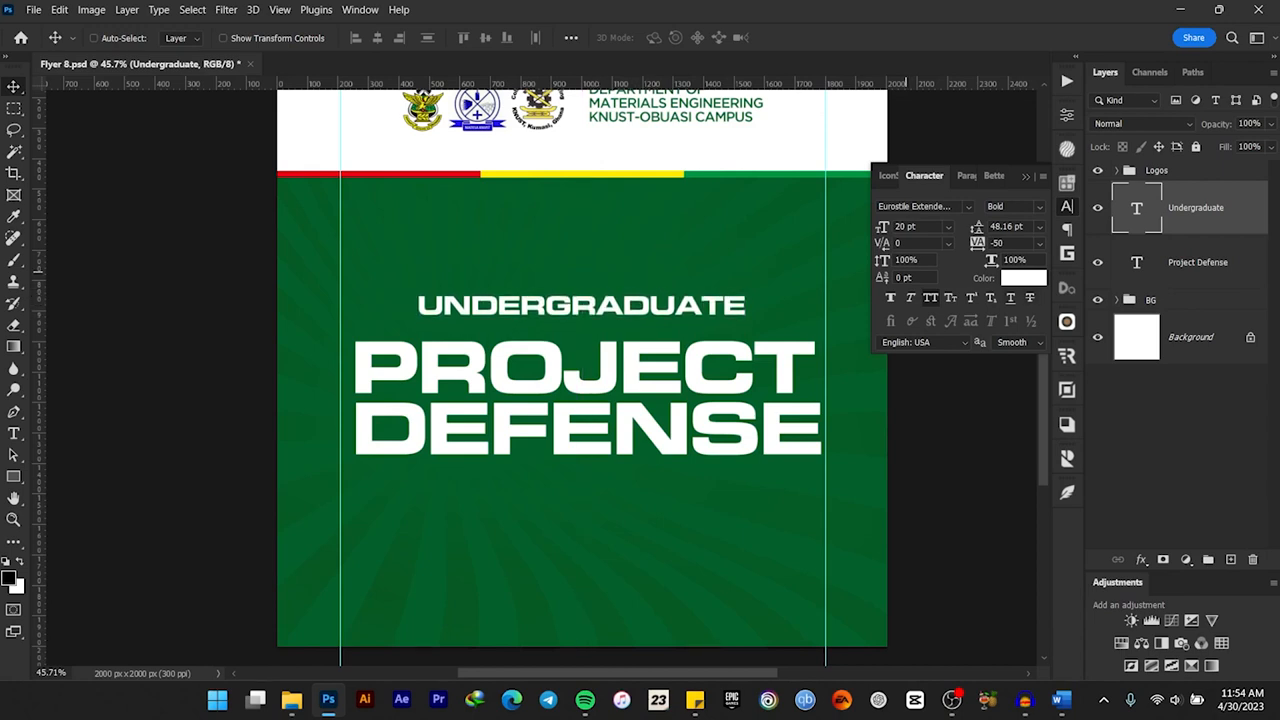
Step: Colour the Undergraduate text yellow (ffec00) by sampling the yellow section of the stripe below the header
left_click(1023, 278)
left_click(558, 174)
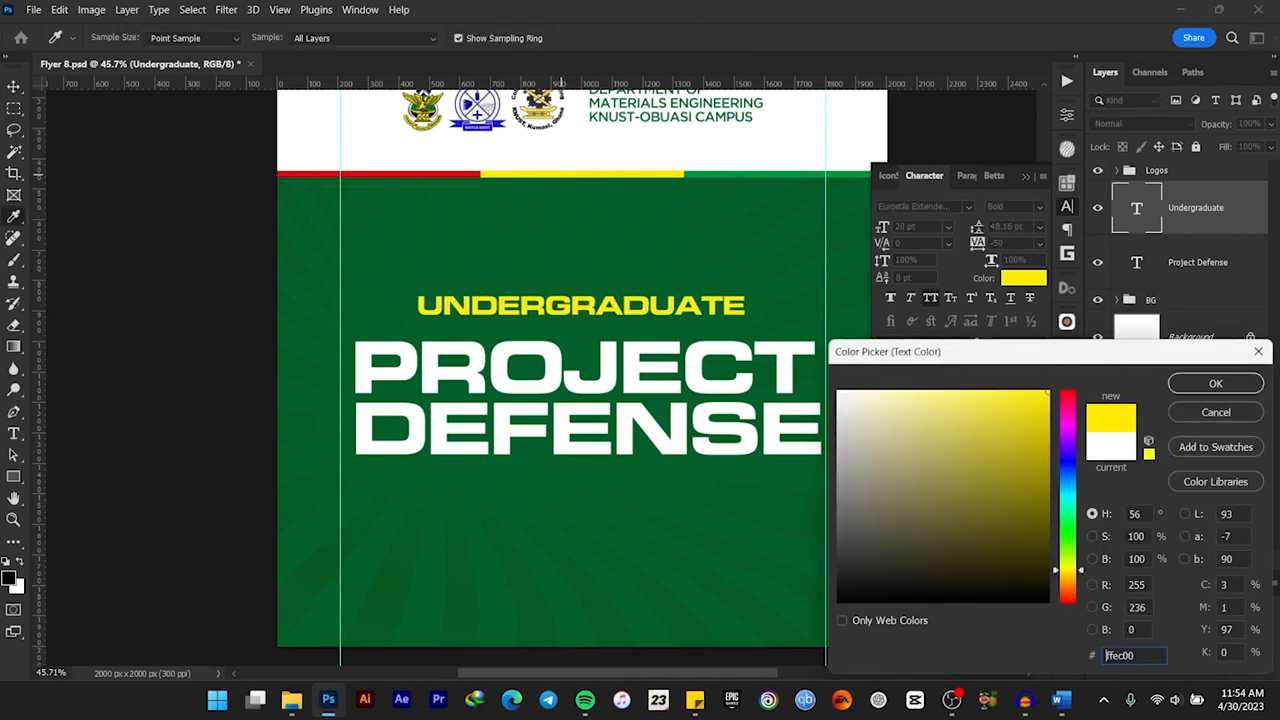
left_click(1215, 383)
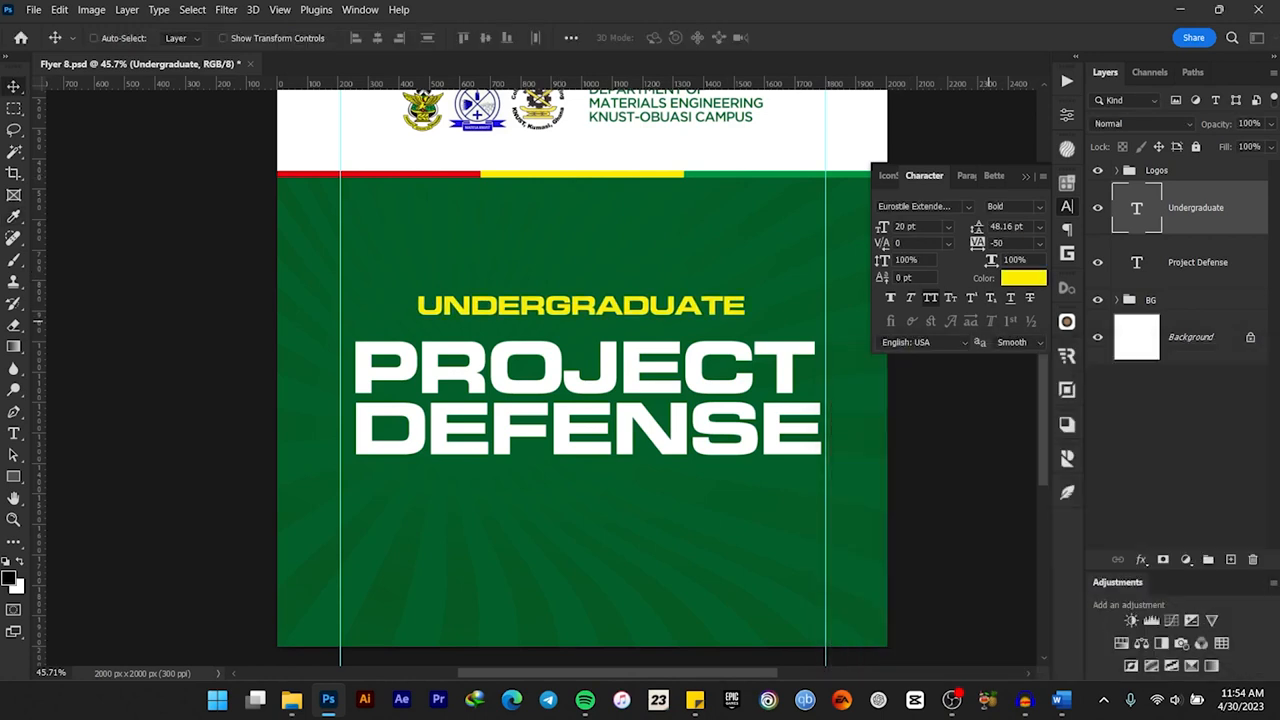
Step: Nudge the Undergraduate text slightly down, closer to the PROJECT DEFENSE title
key("Down")
key("Down")
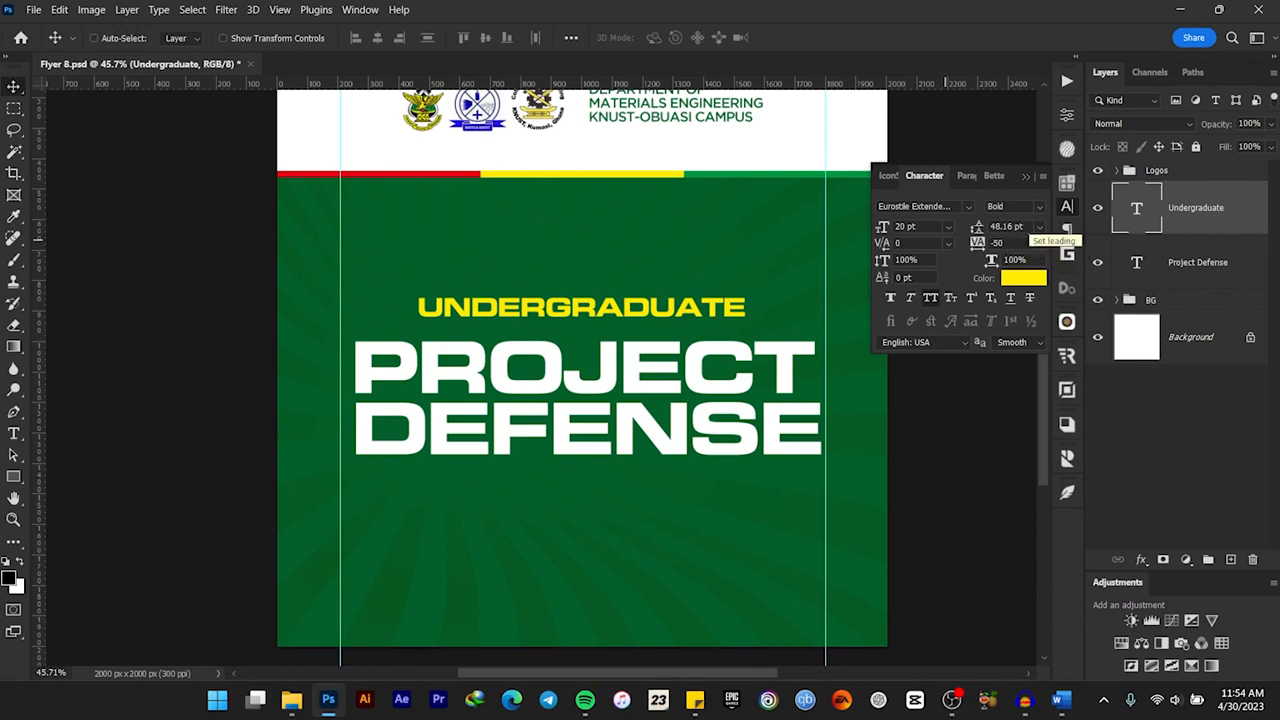
left_click(1067, 206)
scroll(655, 270, "down", 1)
scroll(656, 278, "up", 3)
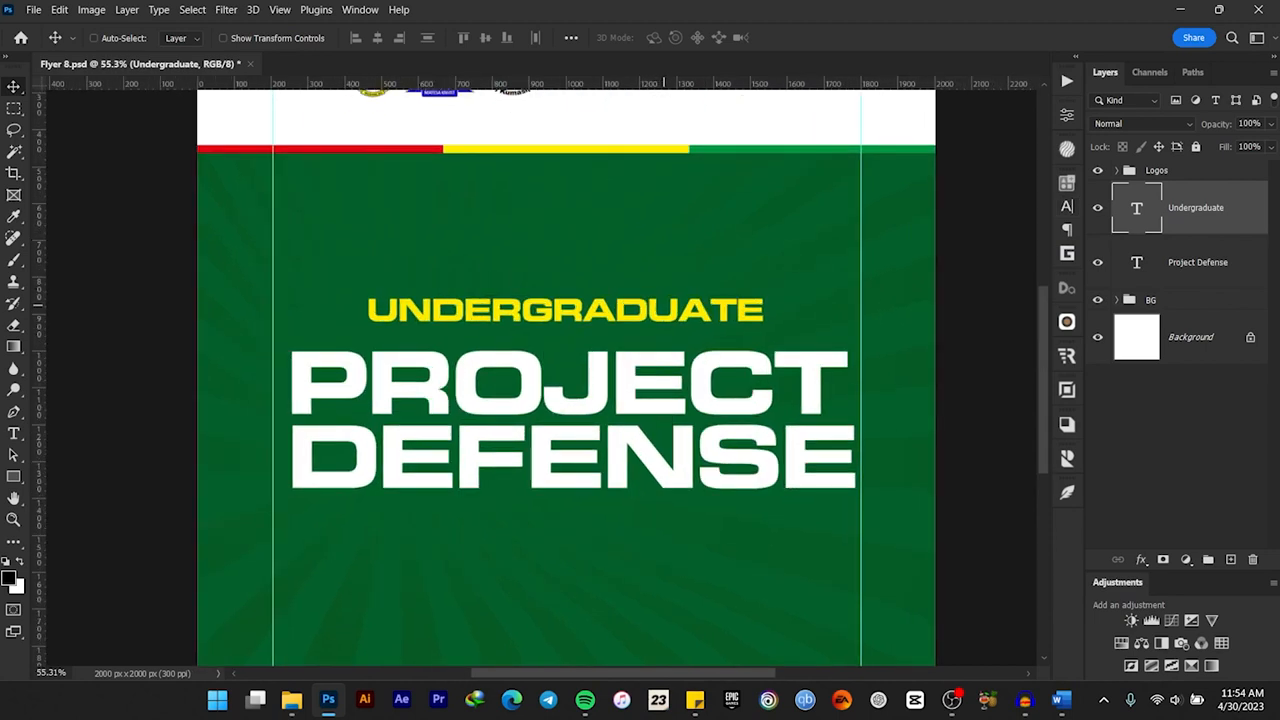
scroll(657, 304, "down", 2)
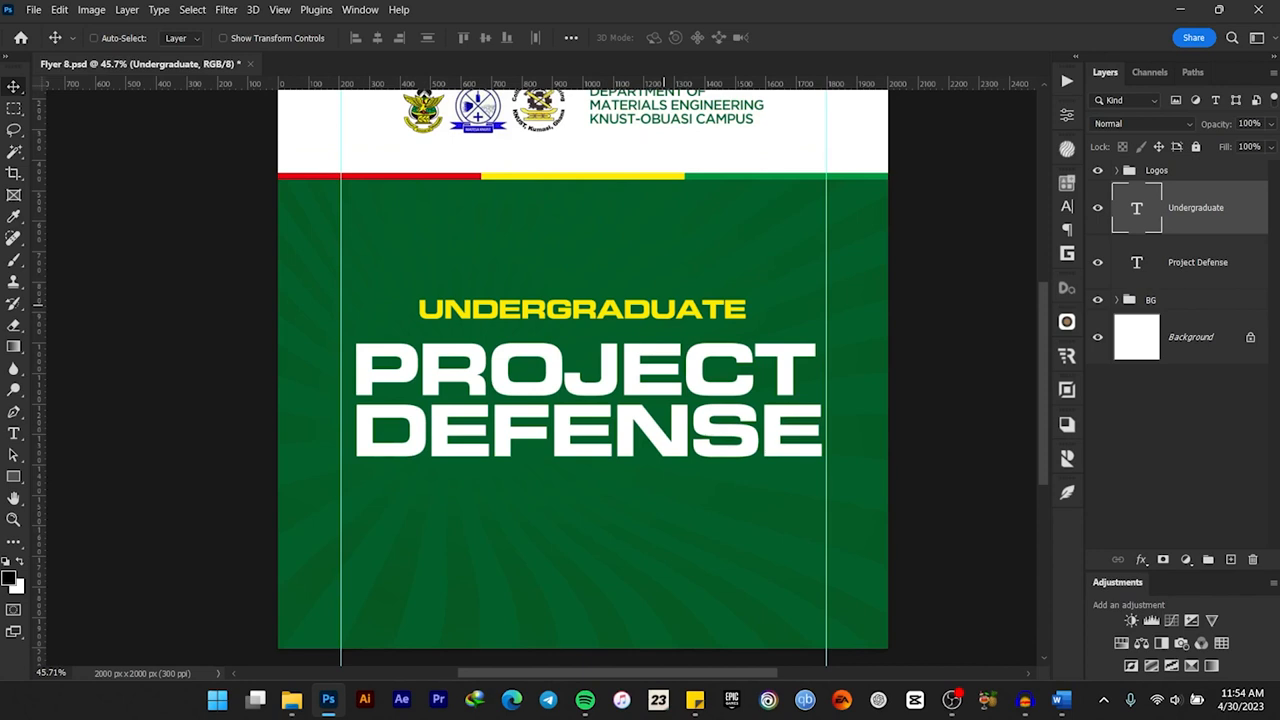
scroll(657, 304, "down", 1)
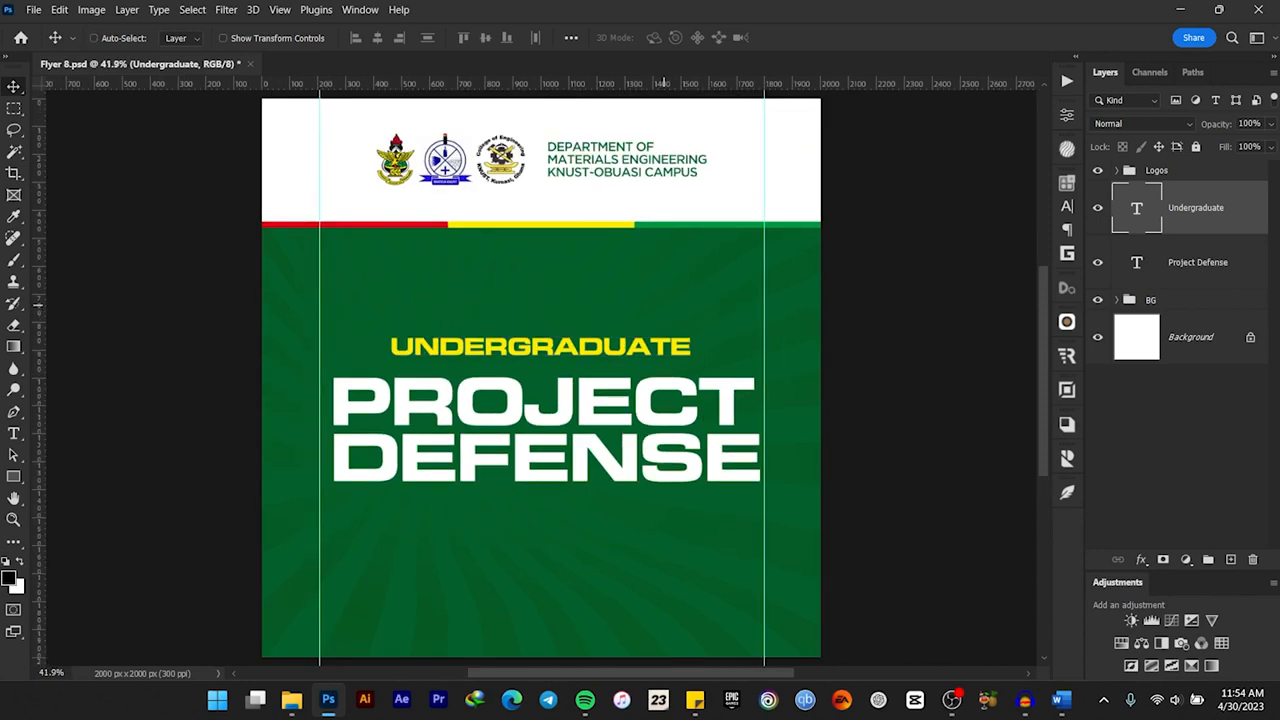
key("Down")
key("Down")
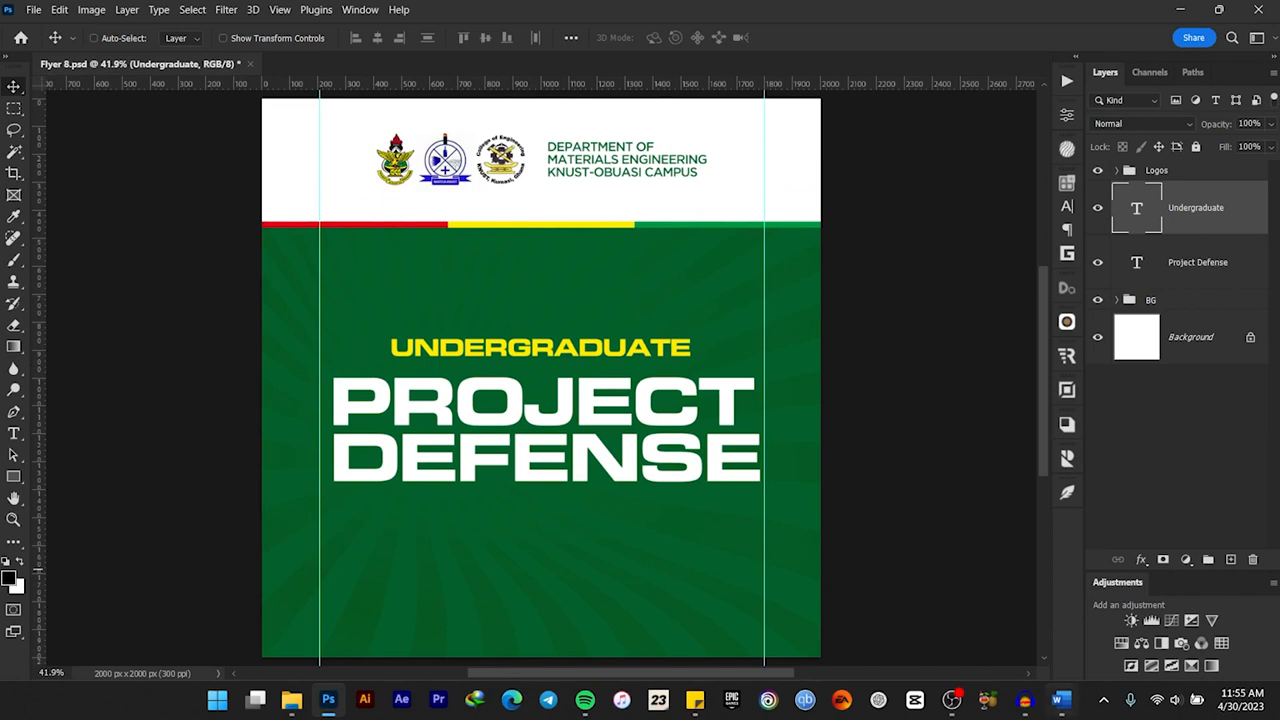
Step: Copy "PRESENTS" from the Word document and paste it in Photoshop as a new text layer above the Undergraduate line
left_click(1060, 699)
left_click_drag(435, 332, 379, 333)
key("ctrl+c")
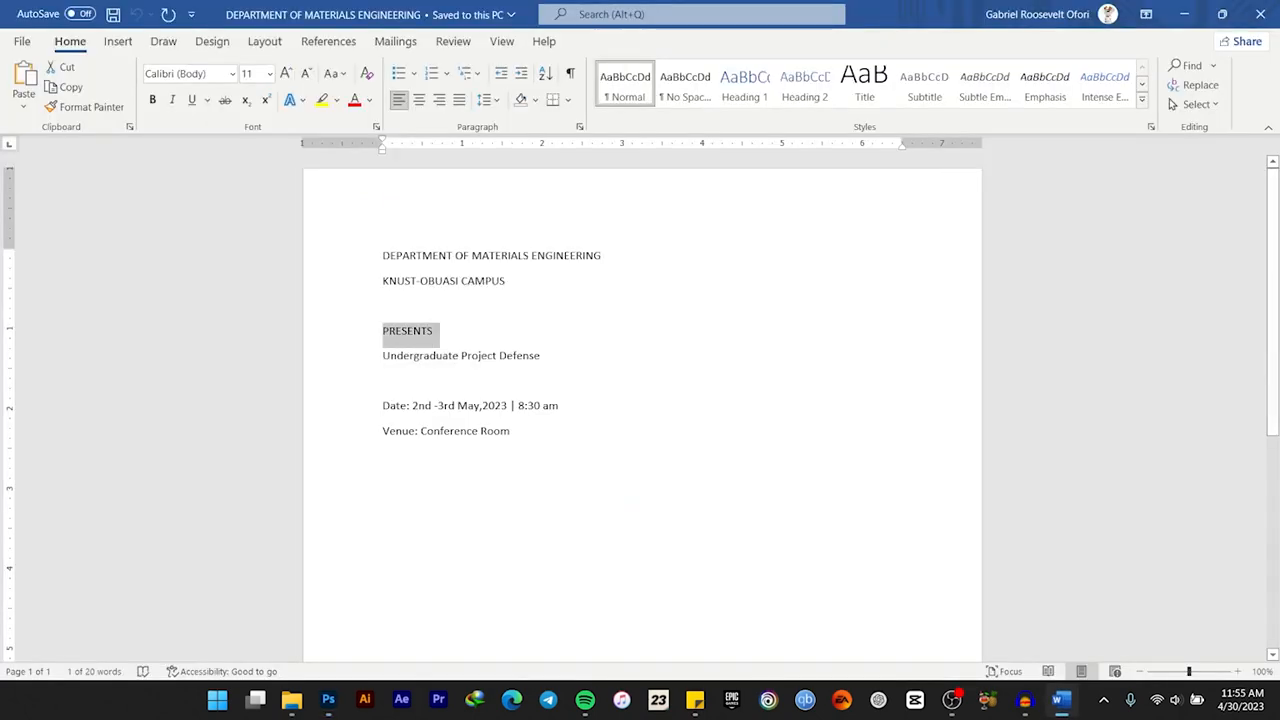
left_click(328, 699)
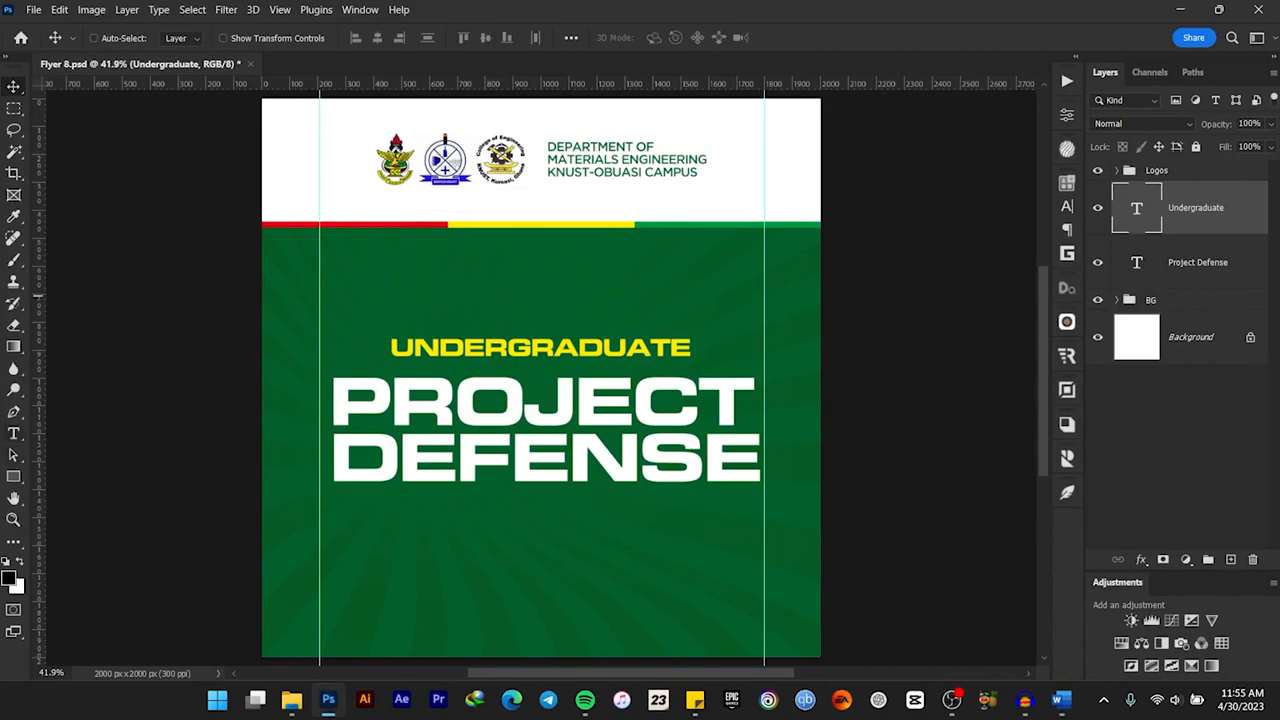
key("t")
left_click(464, 277)
key("ctrl+v")
left_click(792, 38)
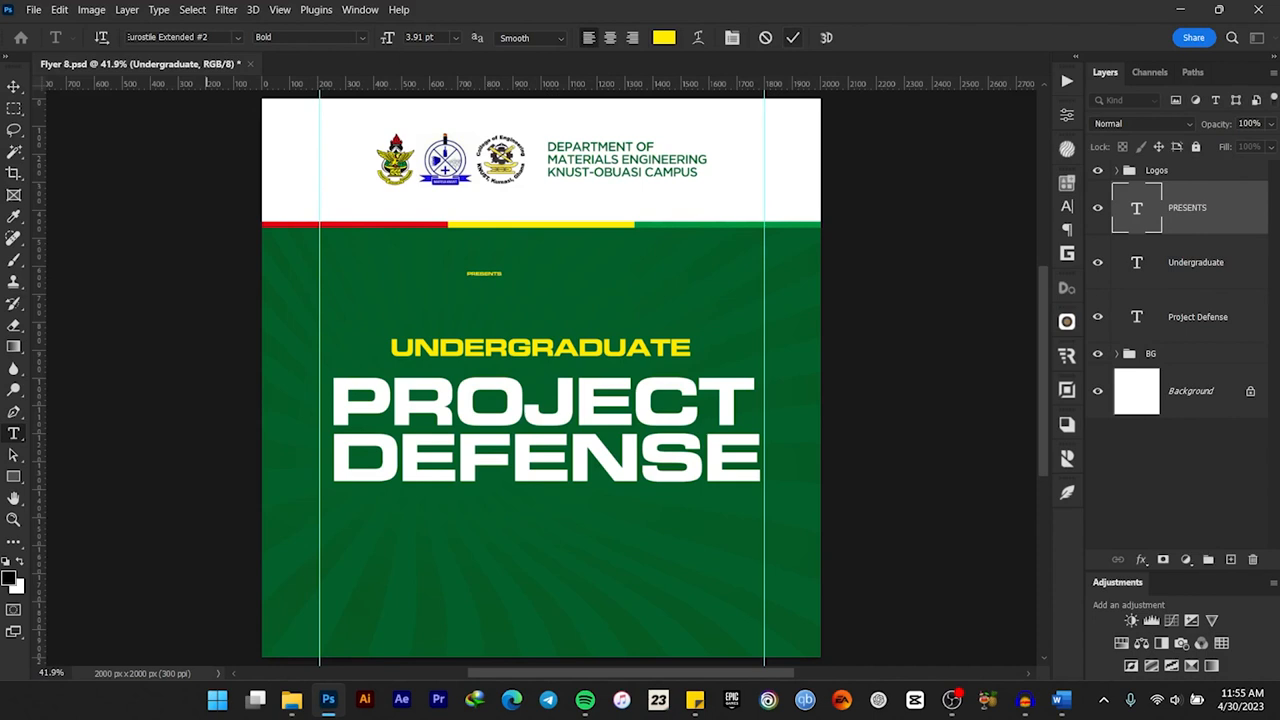
Step: Move the PRESENTS text closer to the middle above Undergraduate and colour it white (ffffff)
left_click(14, 87)
scroll(556, 298, "up", 3)
left_click_drag(435, 233, 580, 258)
left_click(1067, 206)
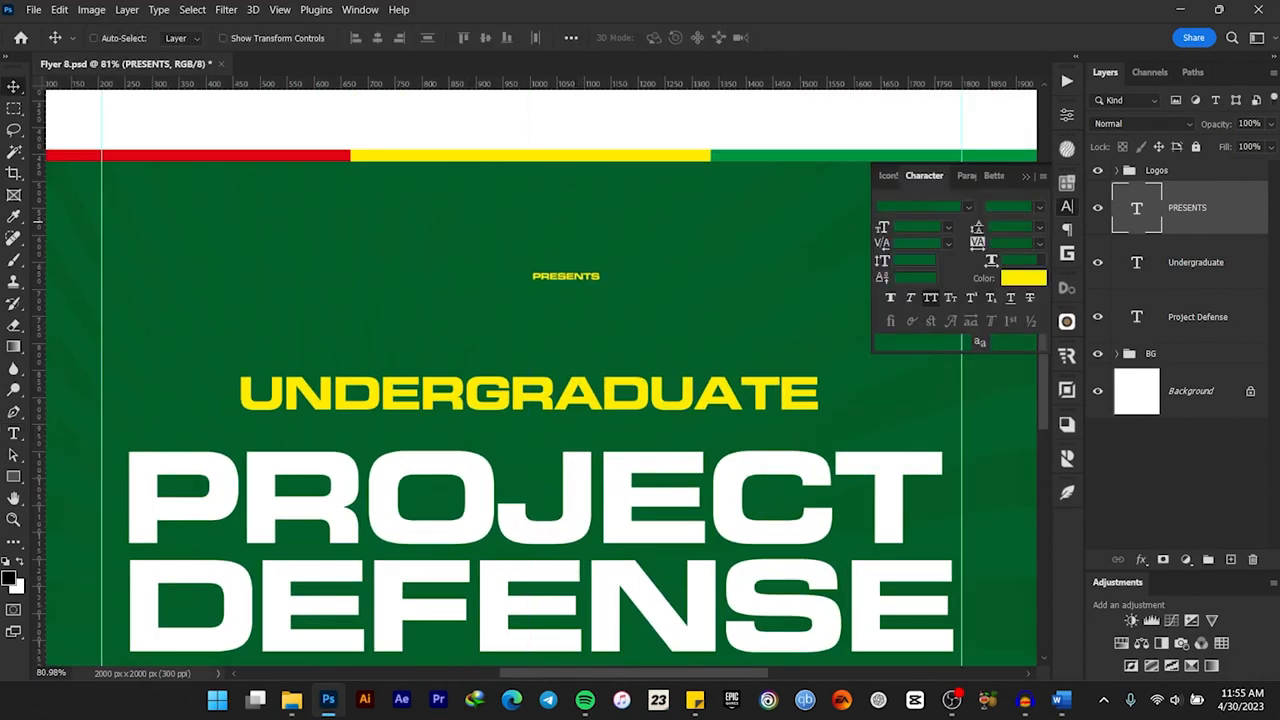
left_click(1023, 278)
type("ffffff")
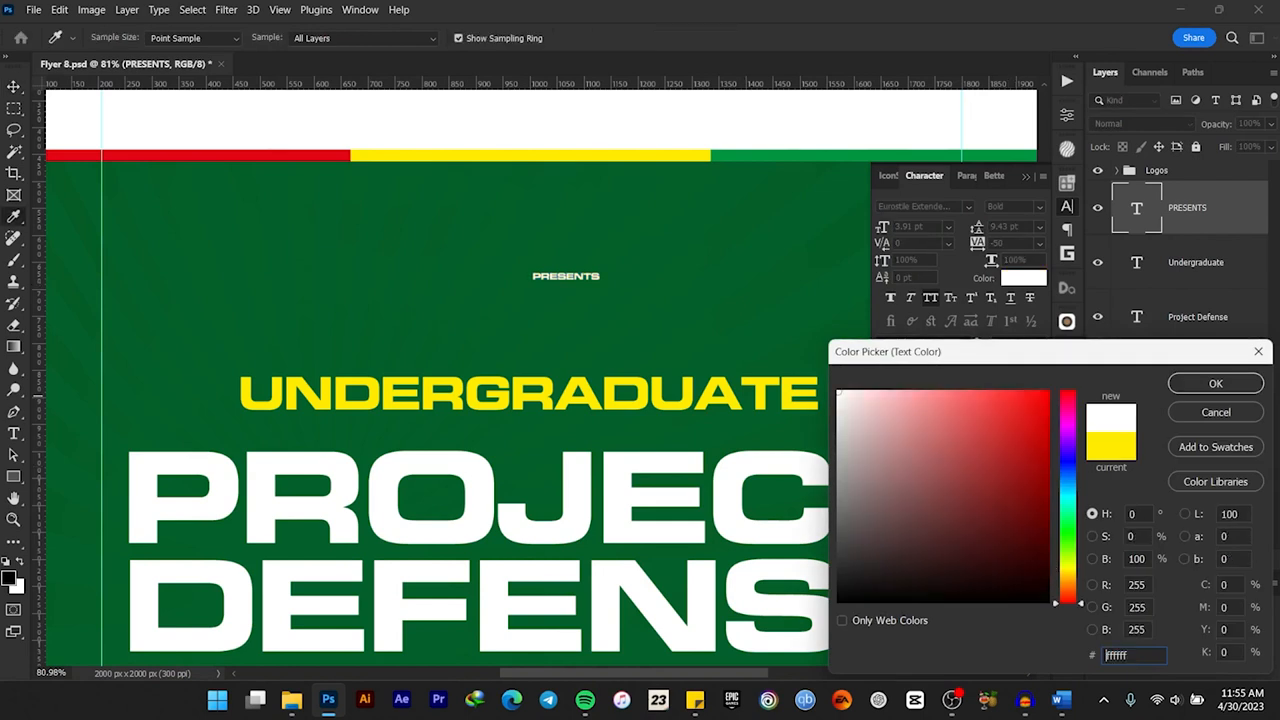
key("Return")
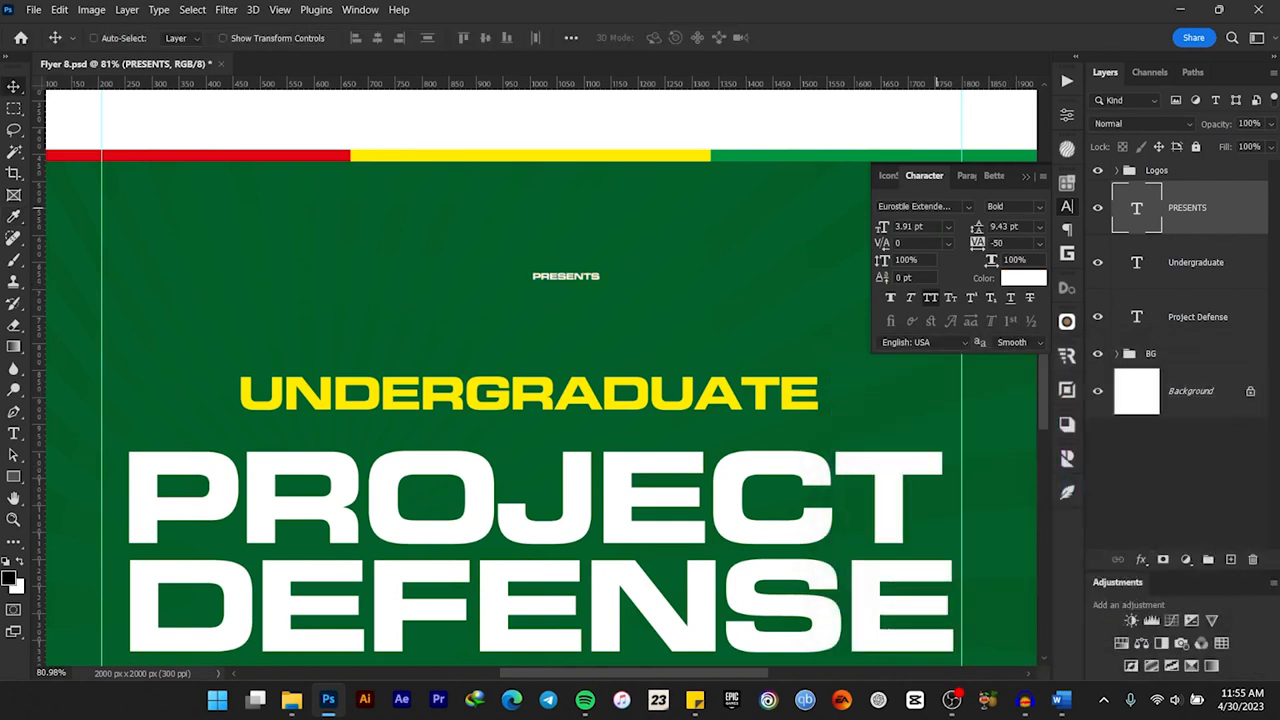
Step: Change the PRESENTS text's font to Gotham with the Medium style
left_click(968, 207)
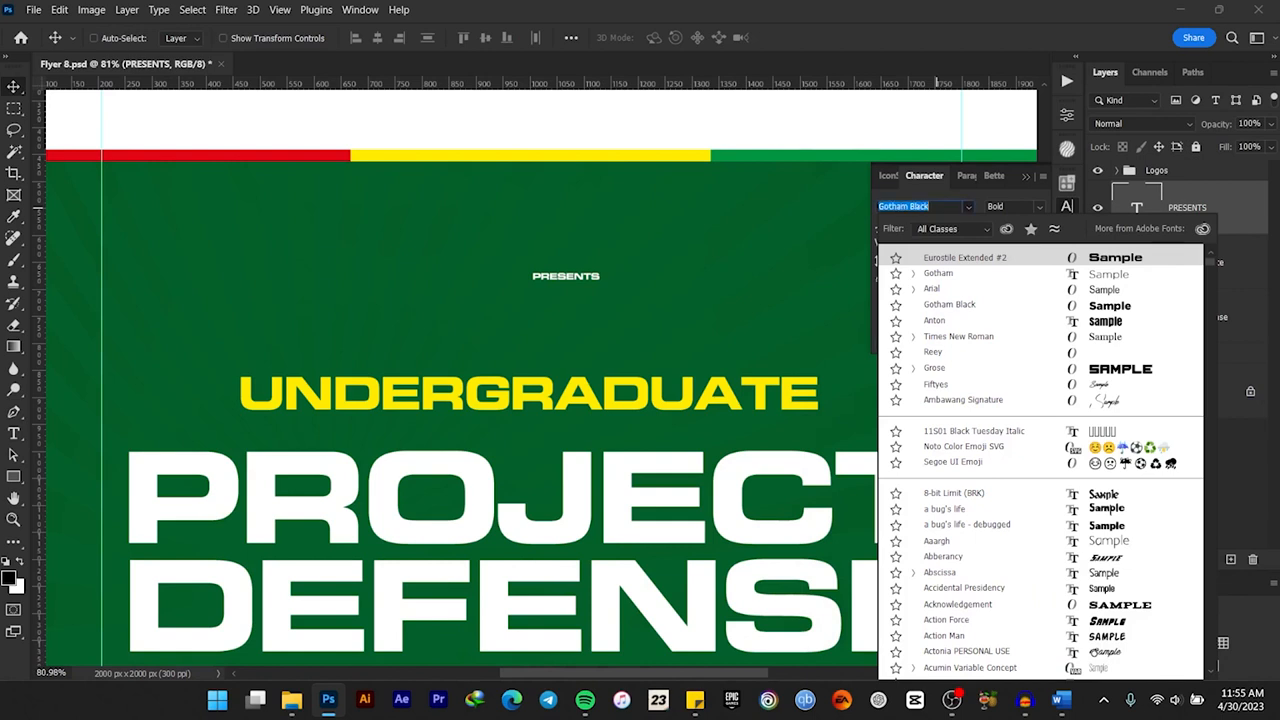
key("Down")
key("Down")
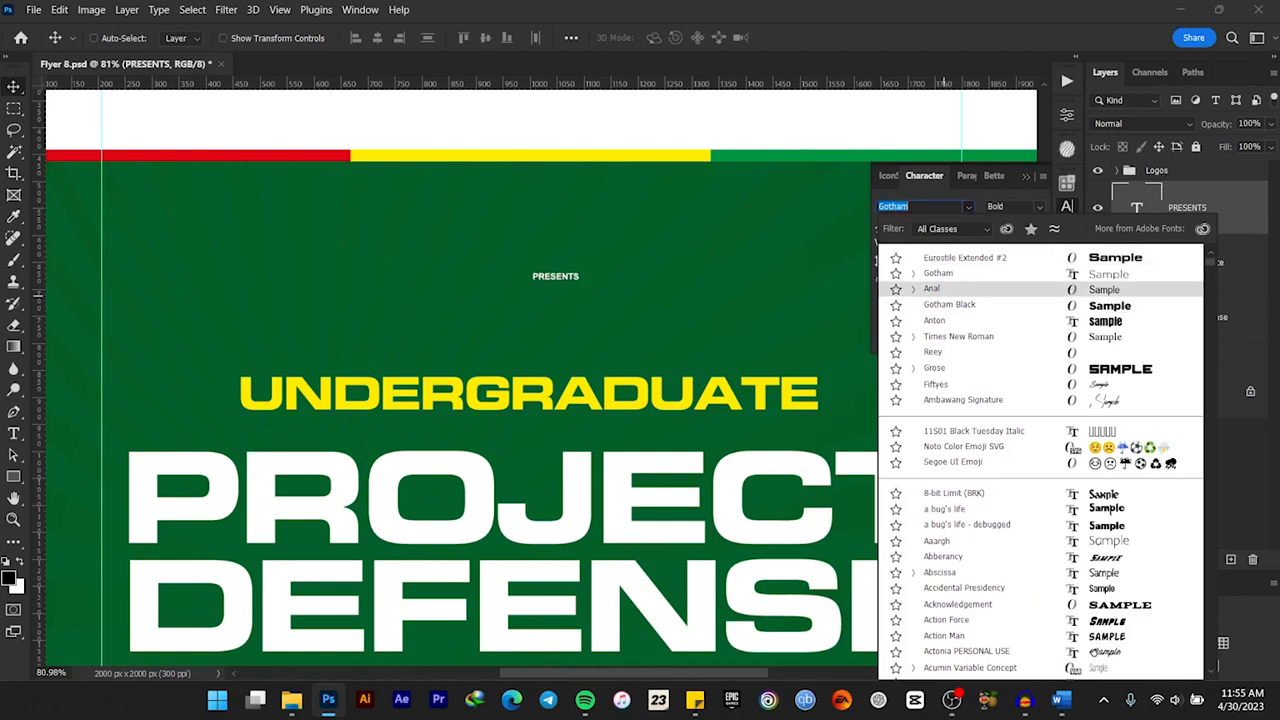
key("Up")
key("Return")
left_click(1040, 207)
key("Return")
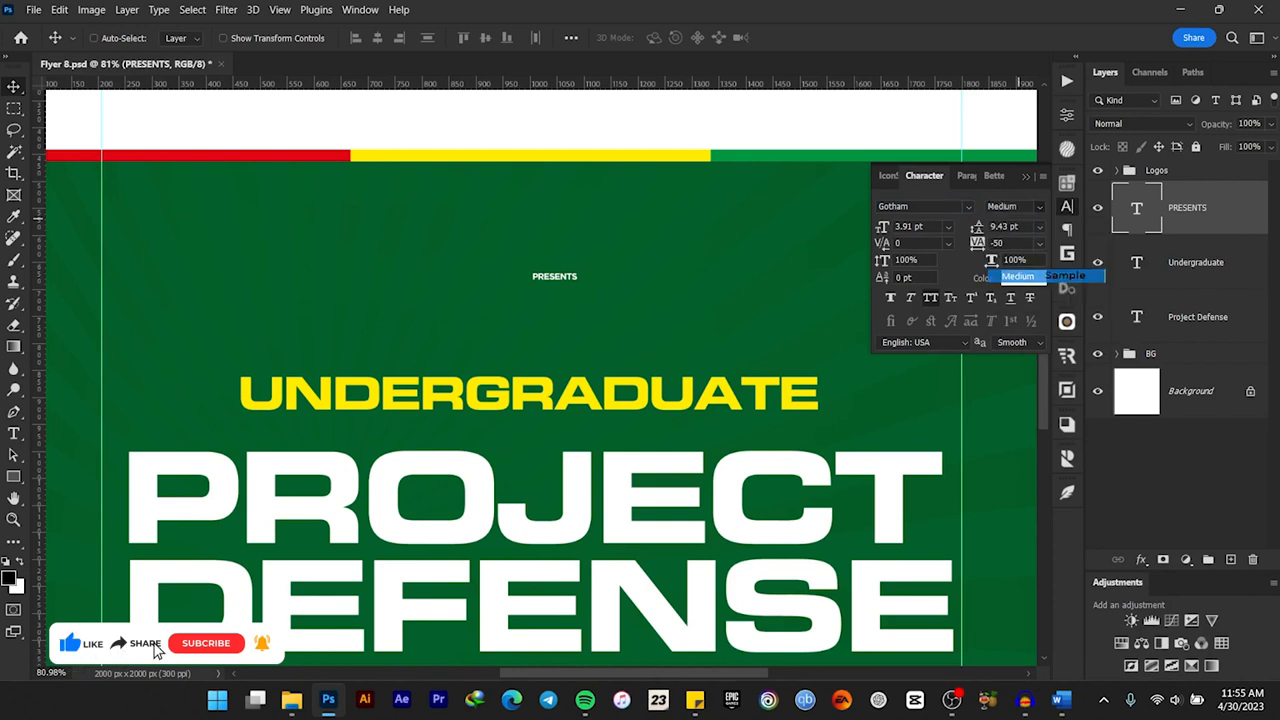
left_click(1067, 206)
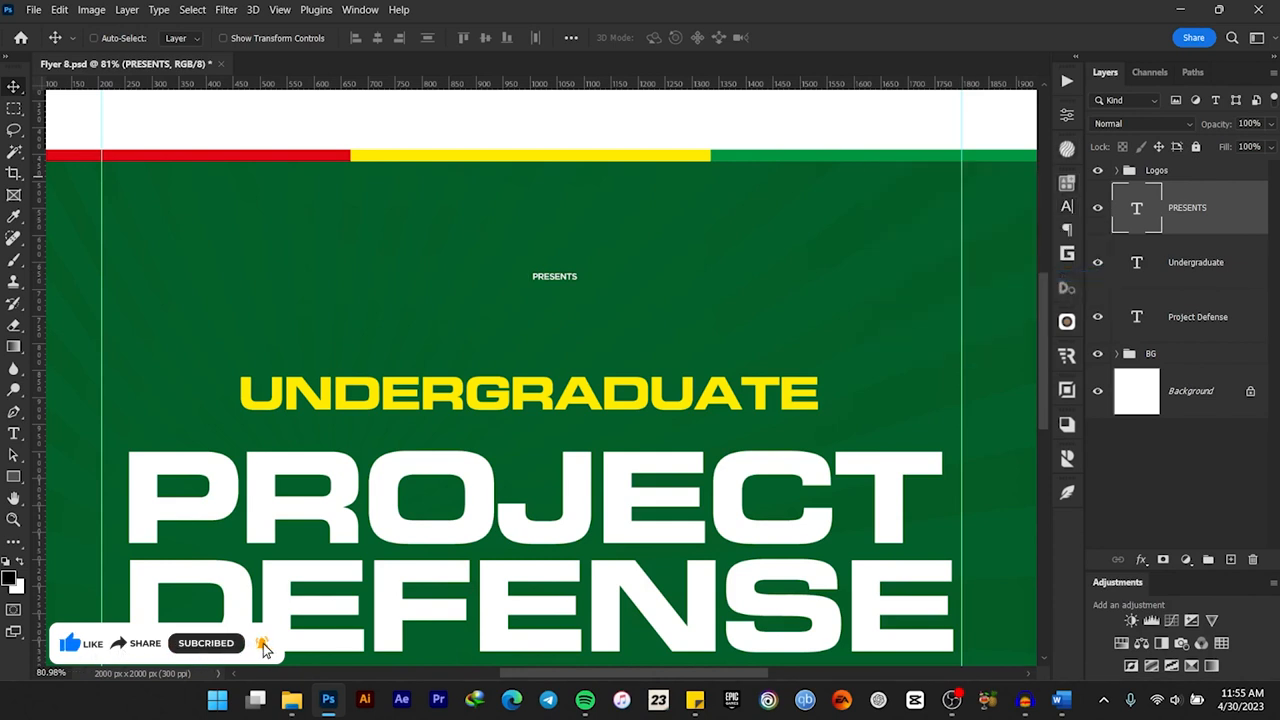
Step: Set the PRESENTS text's font size to 11 pt and its tracking to 1000
left_click(1067, 206)
key("Tab")
key("Tab")
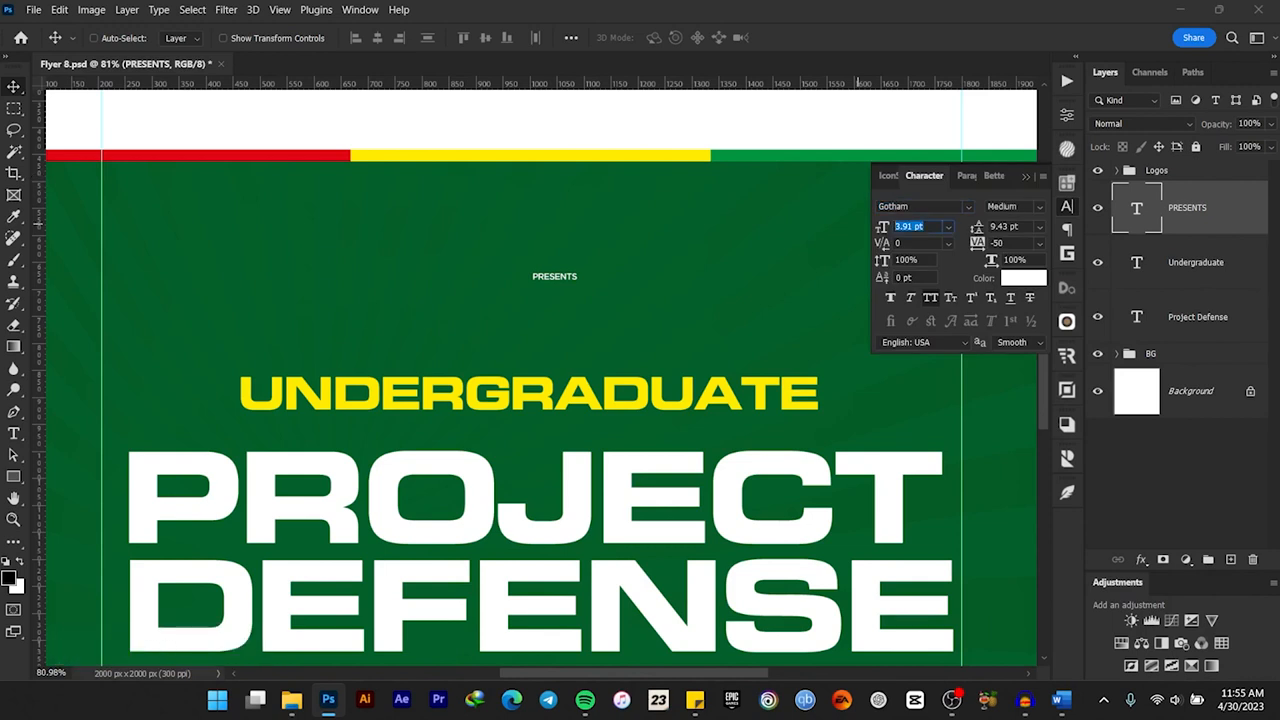
type("11")
key("Return")
left_click(978, 243)
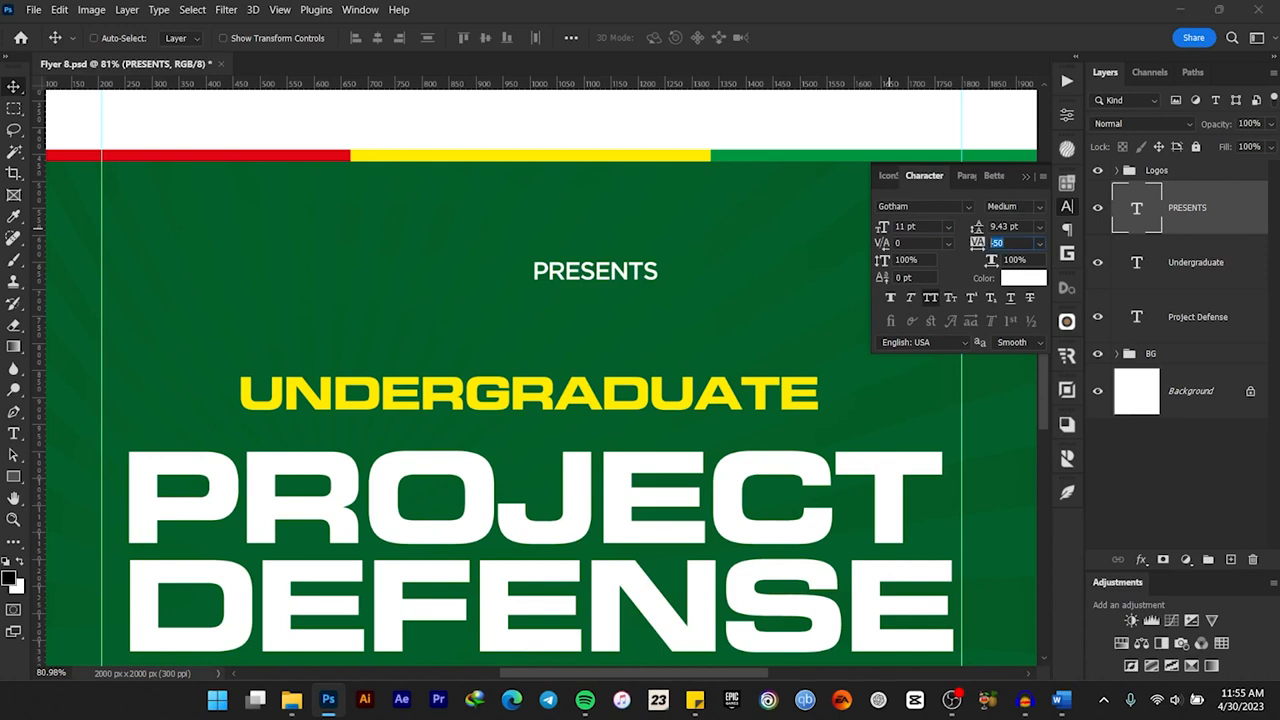
type("1000")
key("Return")
Step: Centre the PRESENTS text horizontally on the canvas and lower it slightly toward the Undergraduate line
left_click(93, 37)
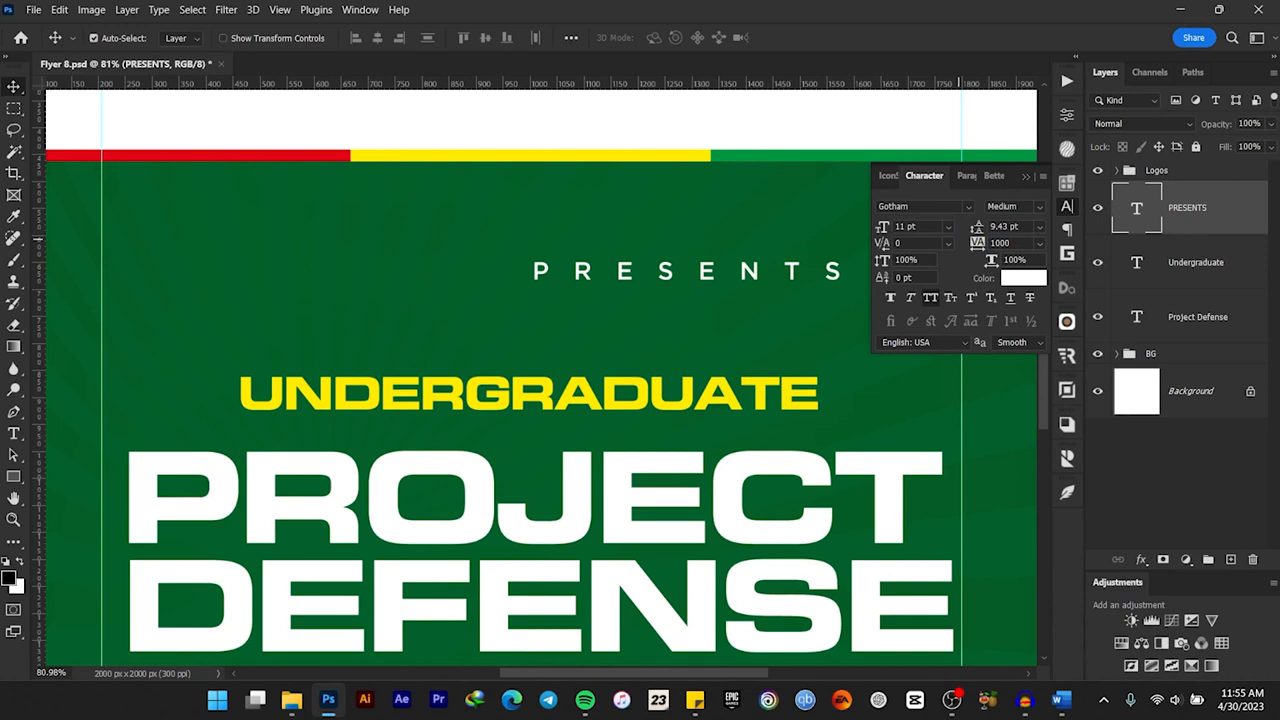
left_click(377, 37)
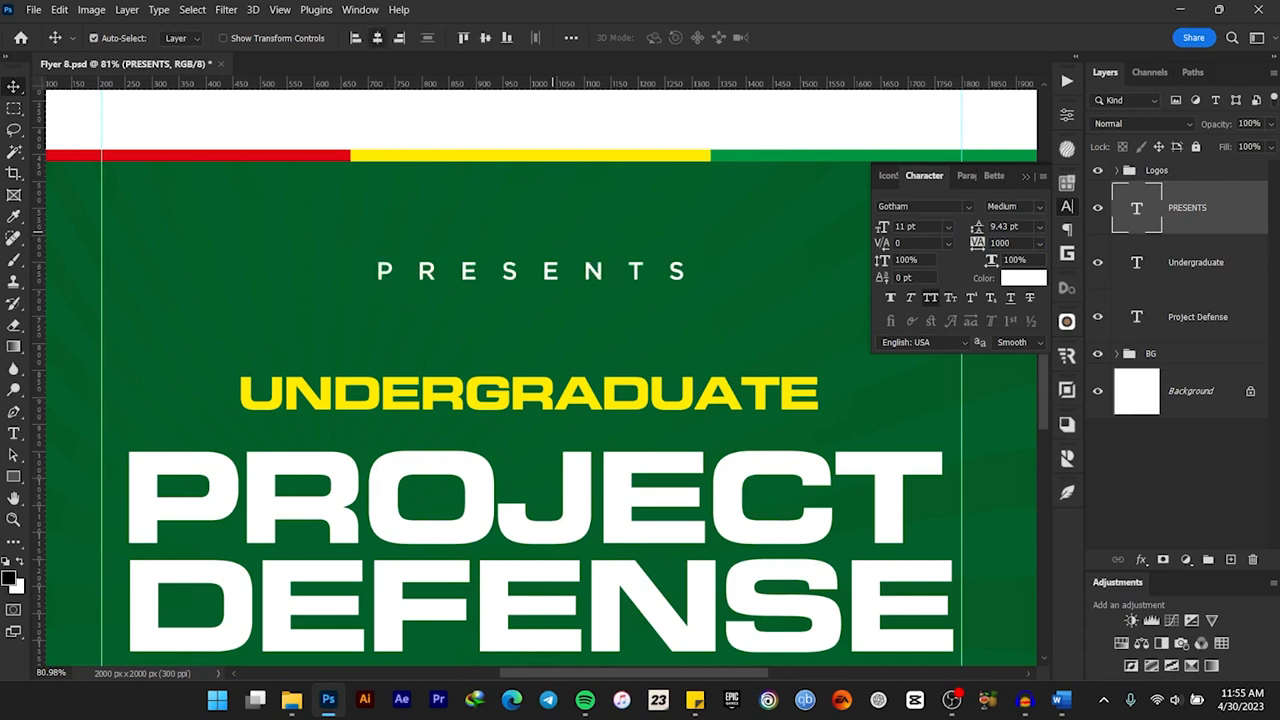
scroll(550, 232, "down", 5)
scroll(548, 250, "up", 2)
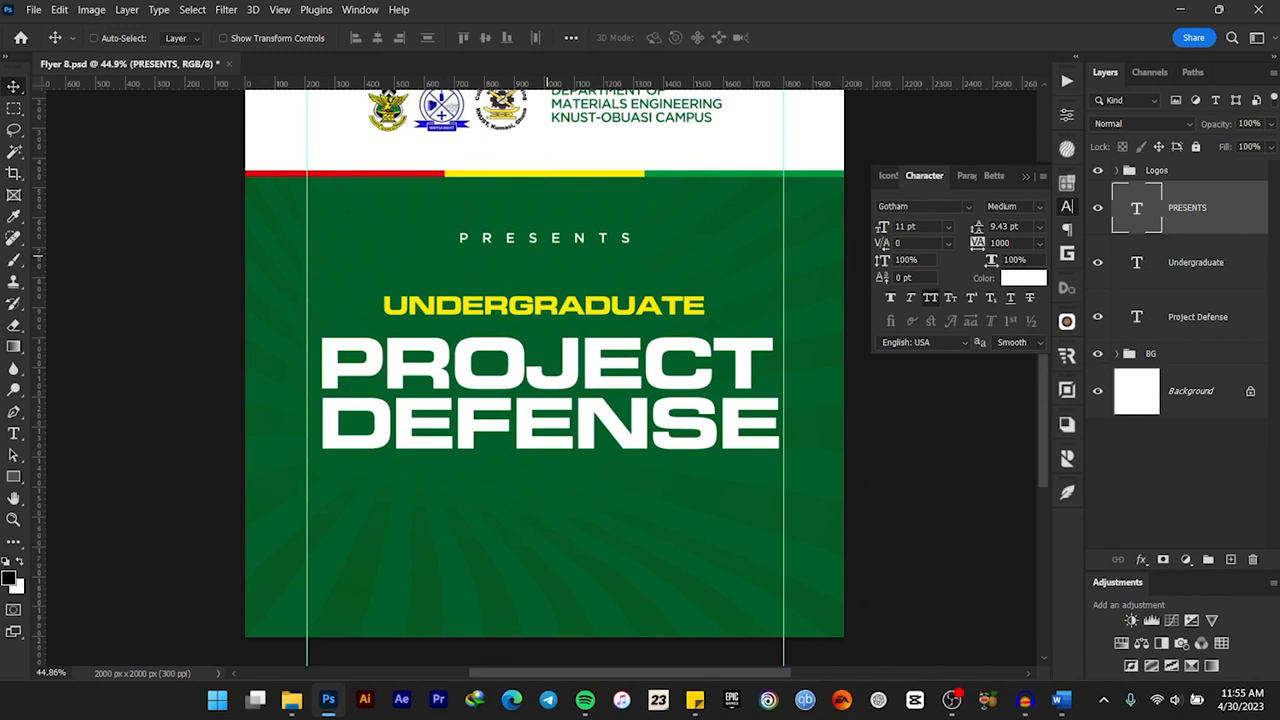
key("Down")
key("Down")
key("Down")
key("Down")
scroll(546, 255, "down", 1)
scroll(550, 256, "down", 2)
scroll(550, 256, "up", 2)
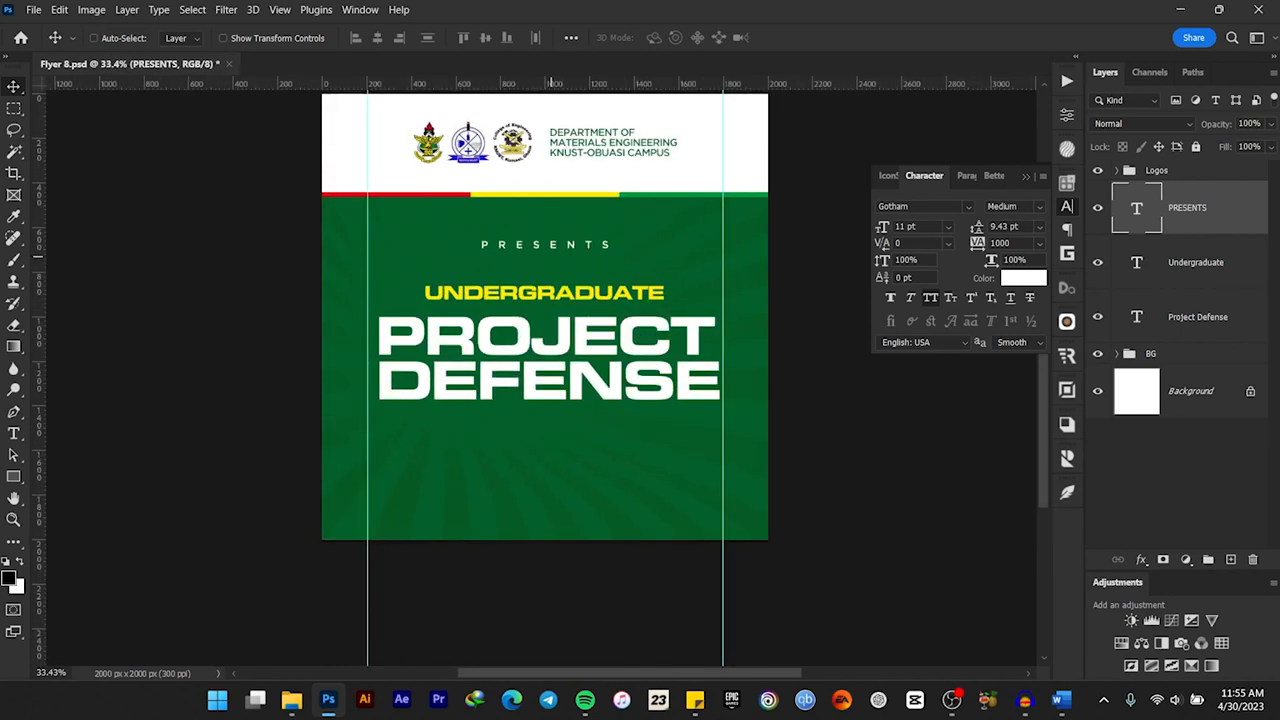
Step: Duplicate the PRESENTS text below the PROJECT DEFENSE title and set the copy's tracking to -50
scroll(552, 256, "up", 1)
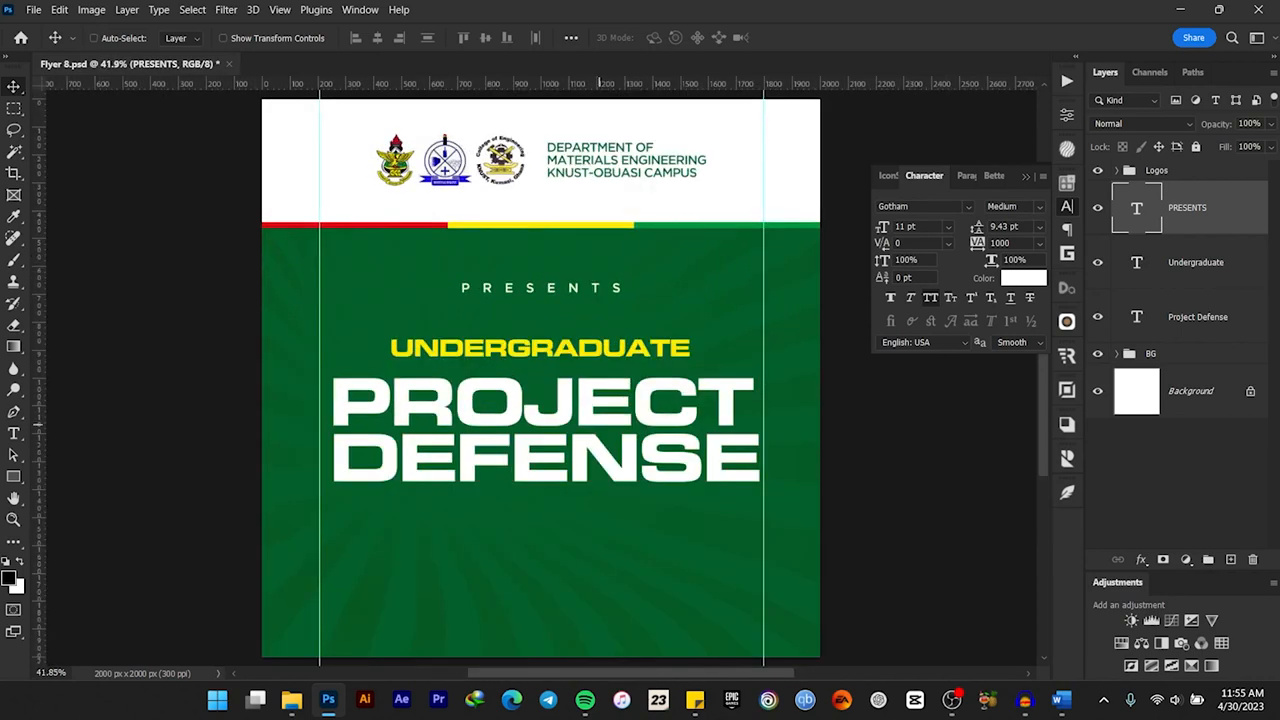
scroll(593, 498, "up", 1)
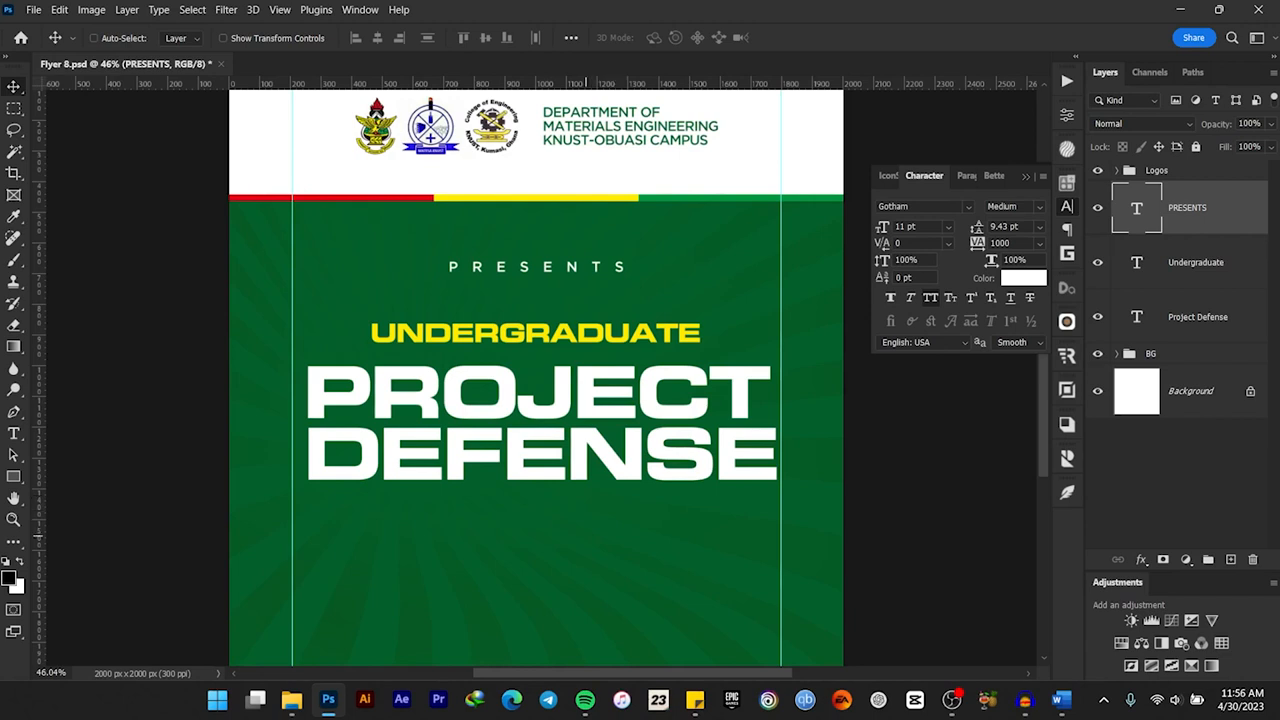
scroll(593, 535, "up", 1)
scroll(593, 535, "down", 3)
scroll(592, 440, "up", 1)
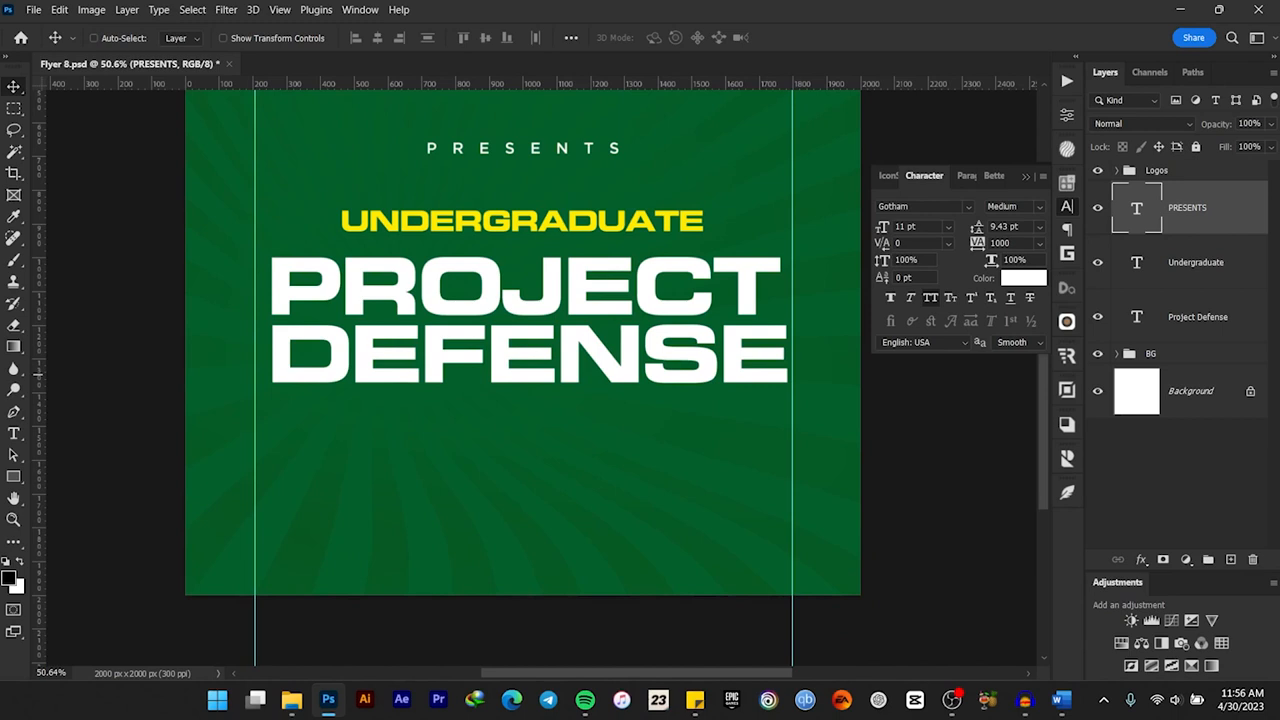
left_click_drag(540, 148, 545, 455)
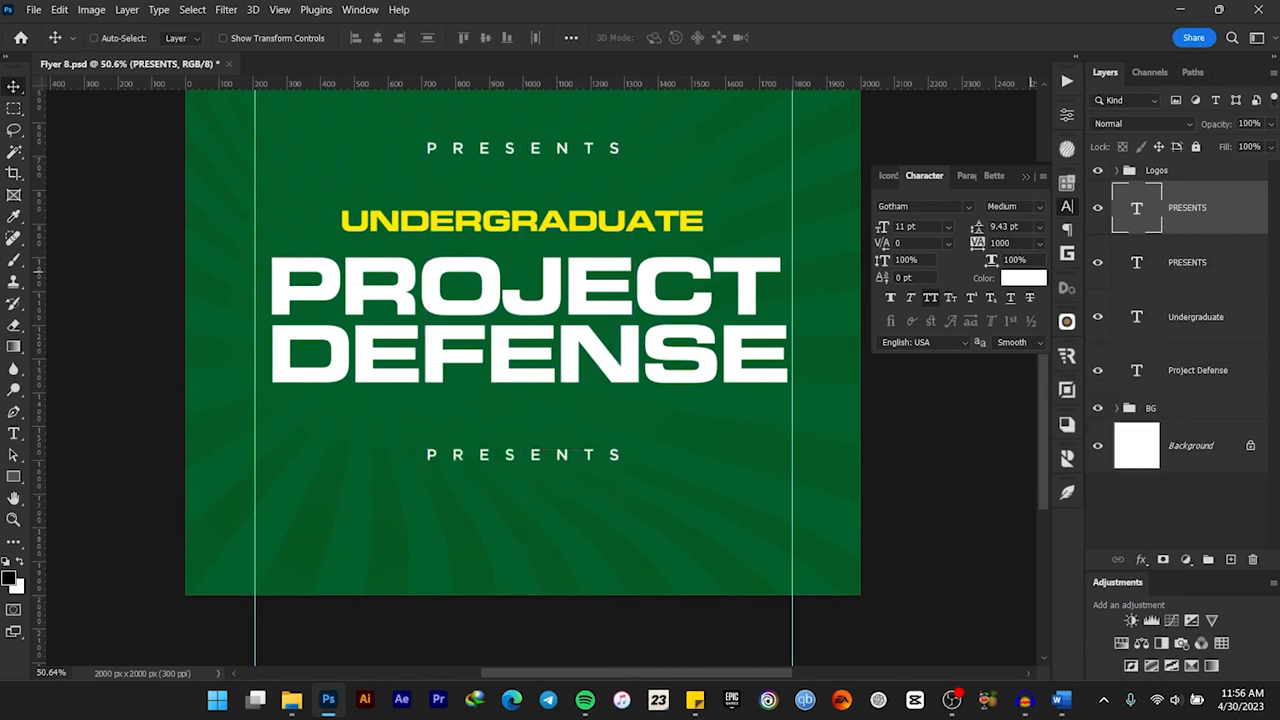
left_click(1039, 243)
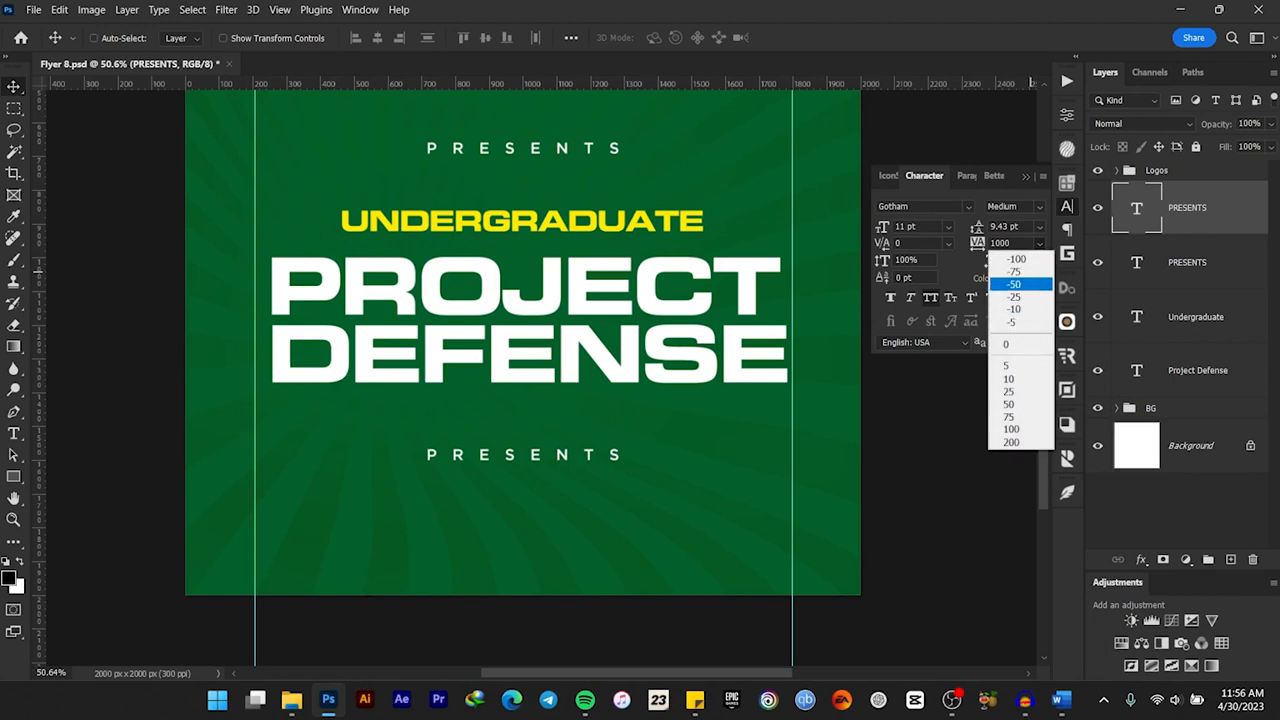
left_click(1020, 283)
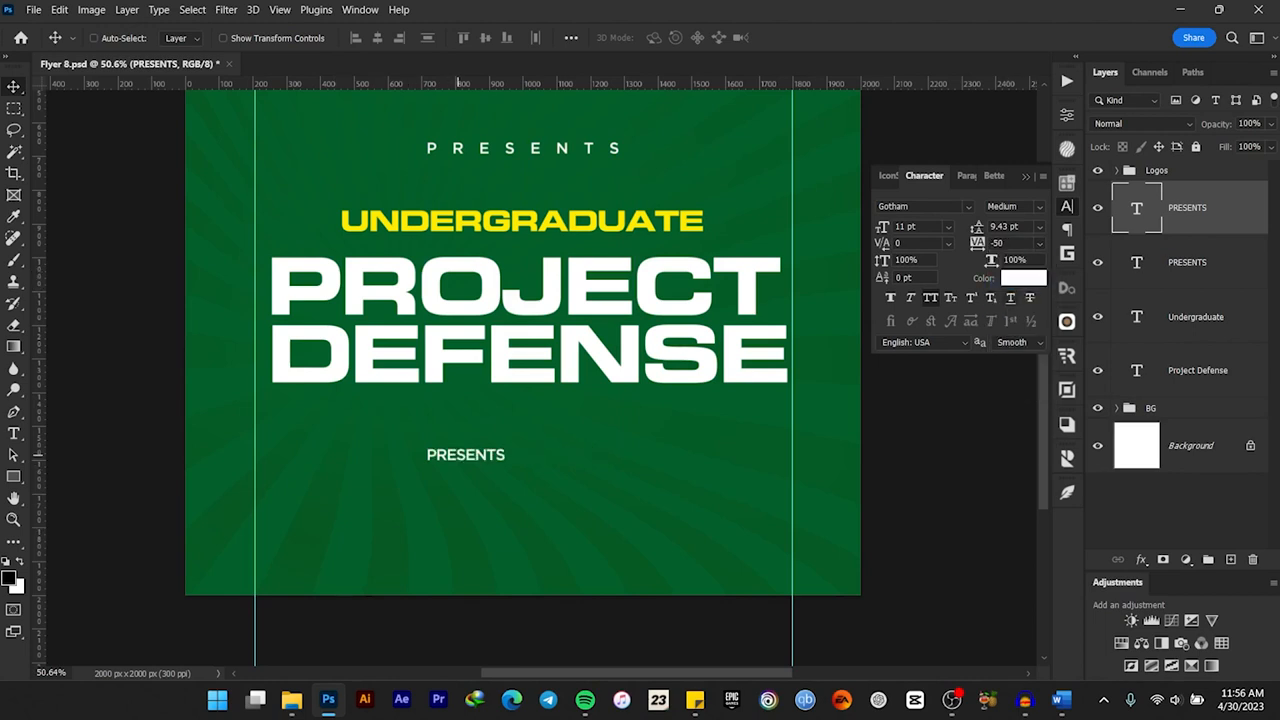
left_click_drag(457, 449, 455, 450)
Step: Copy the date, time and venue lines from the Word document and, back in Photoshop, replace the lower PRESENTS copy's text with them
left_click(1062, 700)
left_click_drag(411, 405, 515, 431)
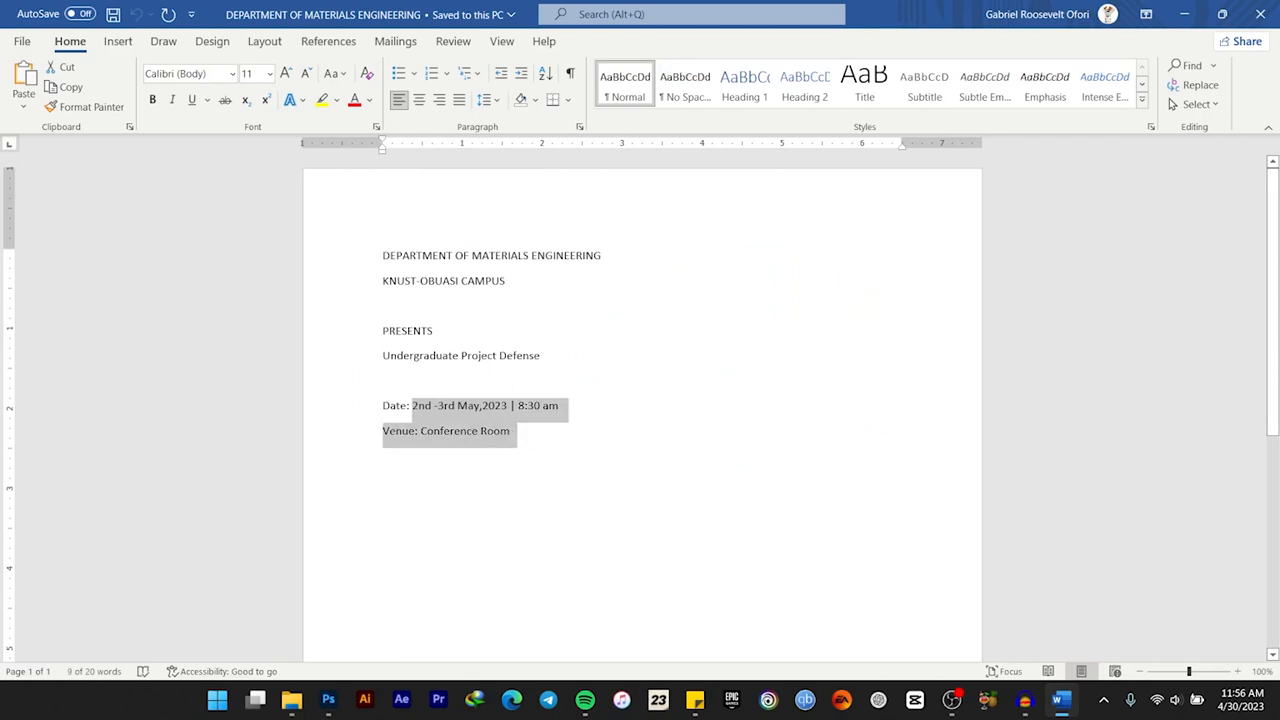
left_click(328, 699)
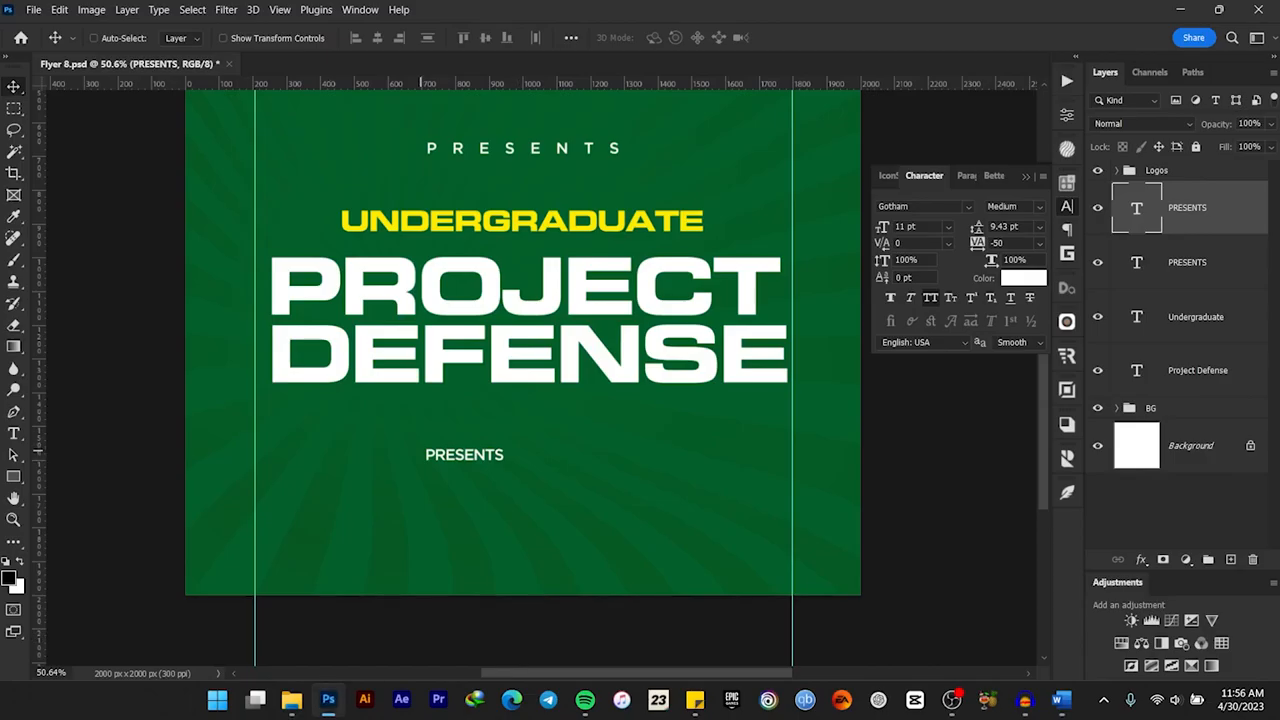
double_click(439, 457)
key("ctrl+v")
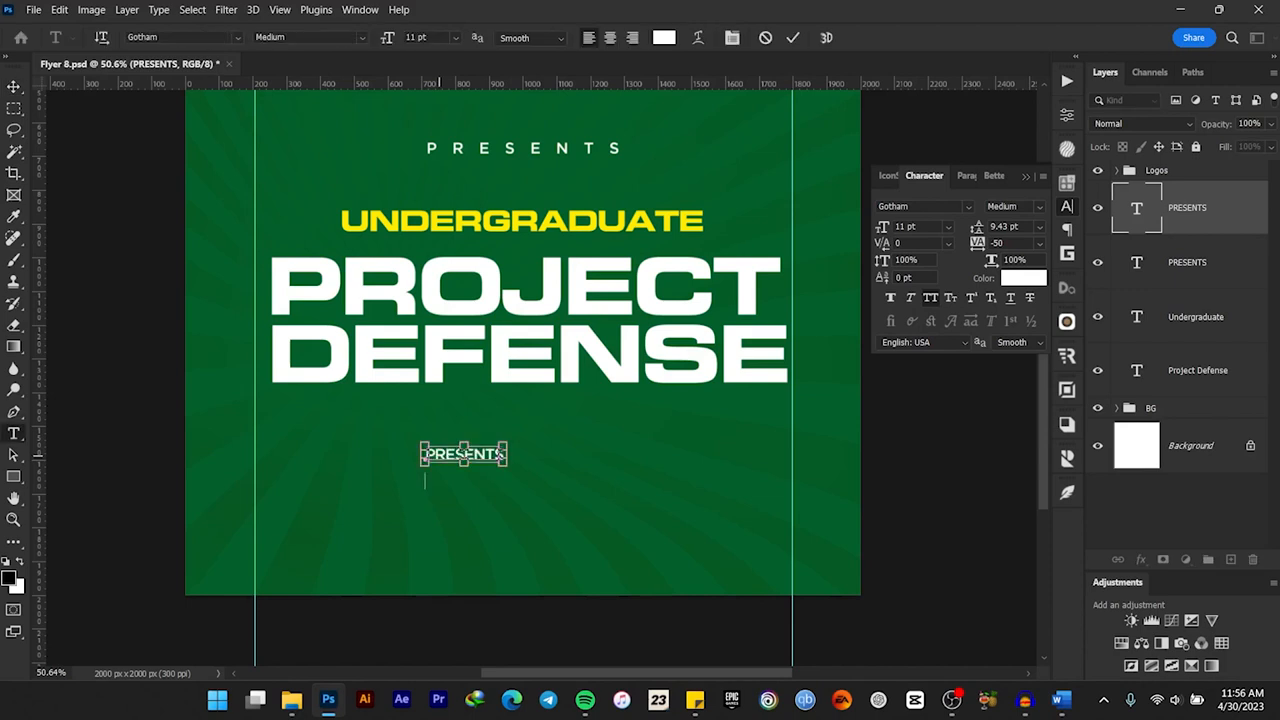
left_click(794, 38)
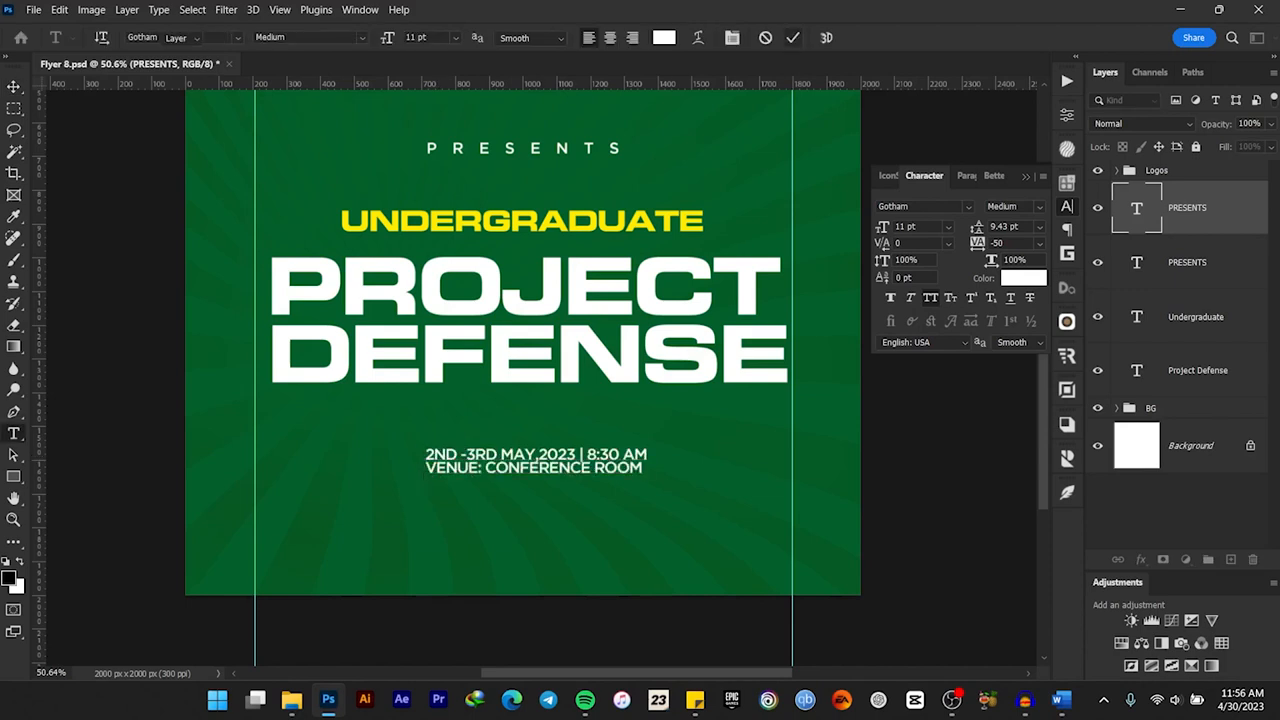
Step: Enlarge the date and venue text proportionally to about 151%, giving a font size of 16.62 pt
key("ctrl+t")
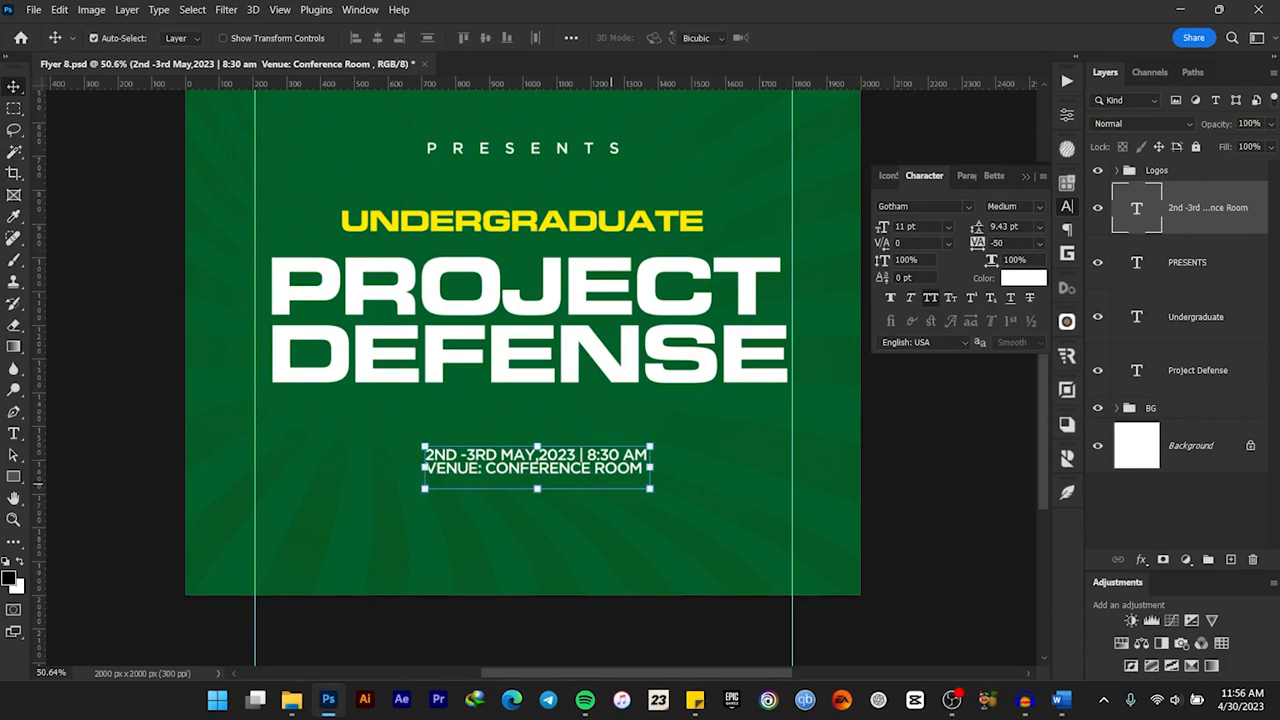
left_click_drag(653, 443, 760, 398)
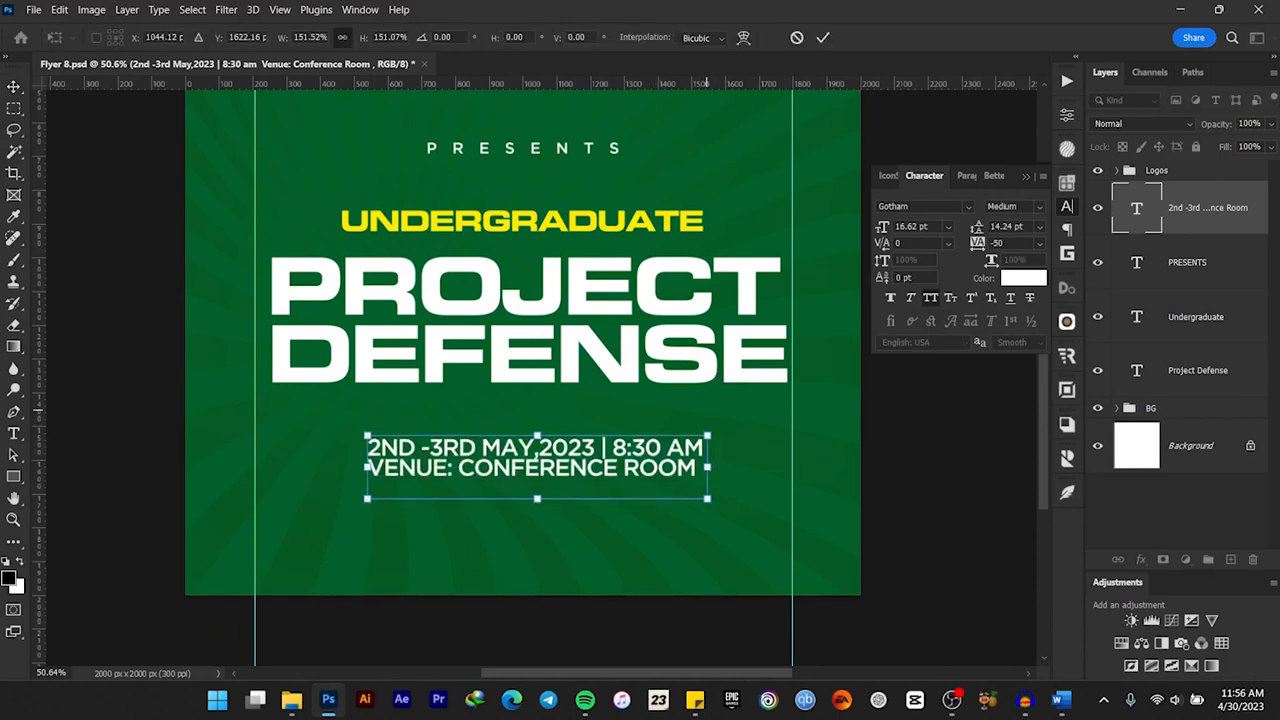
key("Return")
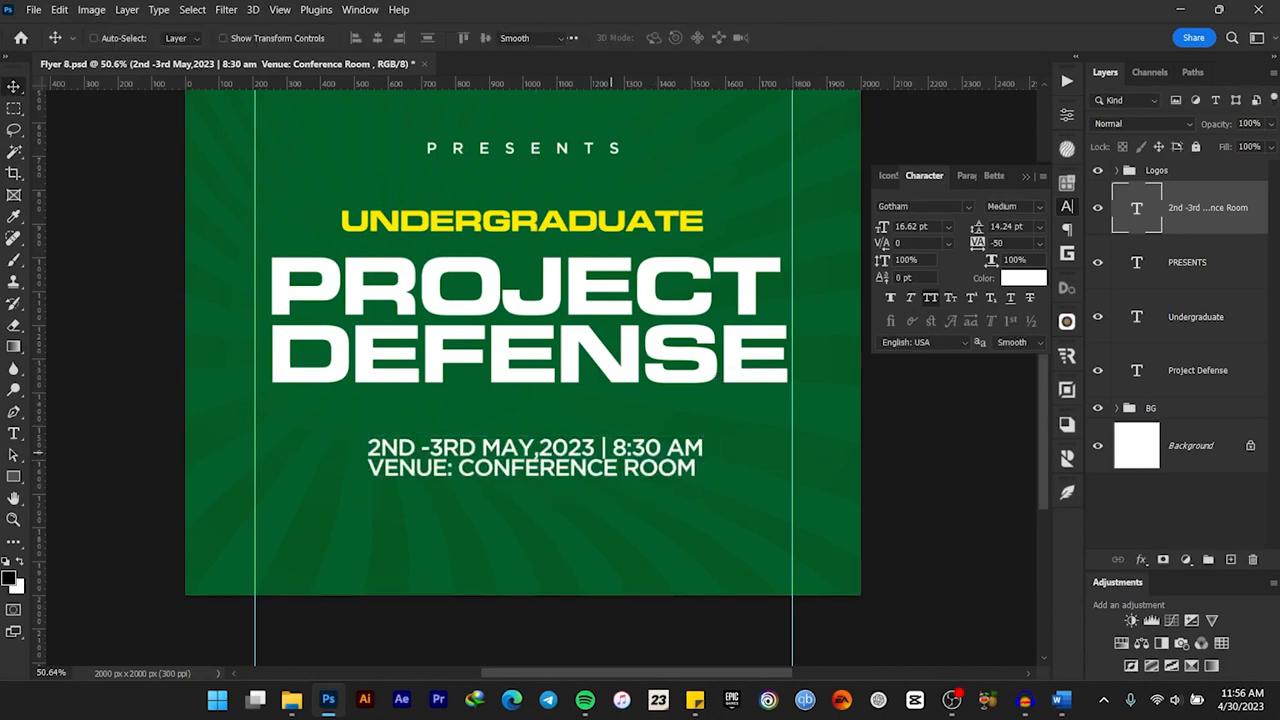
Step: Split the details text into separate spaced lines for date, time and venue, removing the divider bar and the "VENUE:" label
key("t")
double_click(605, 447)
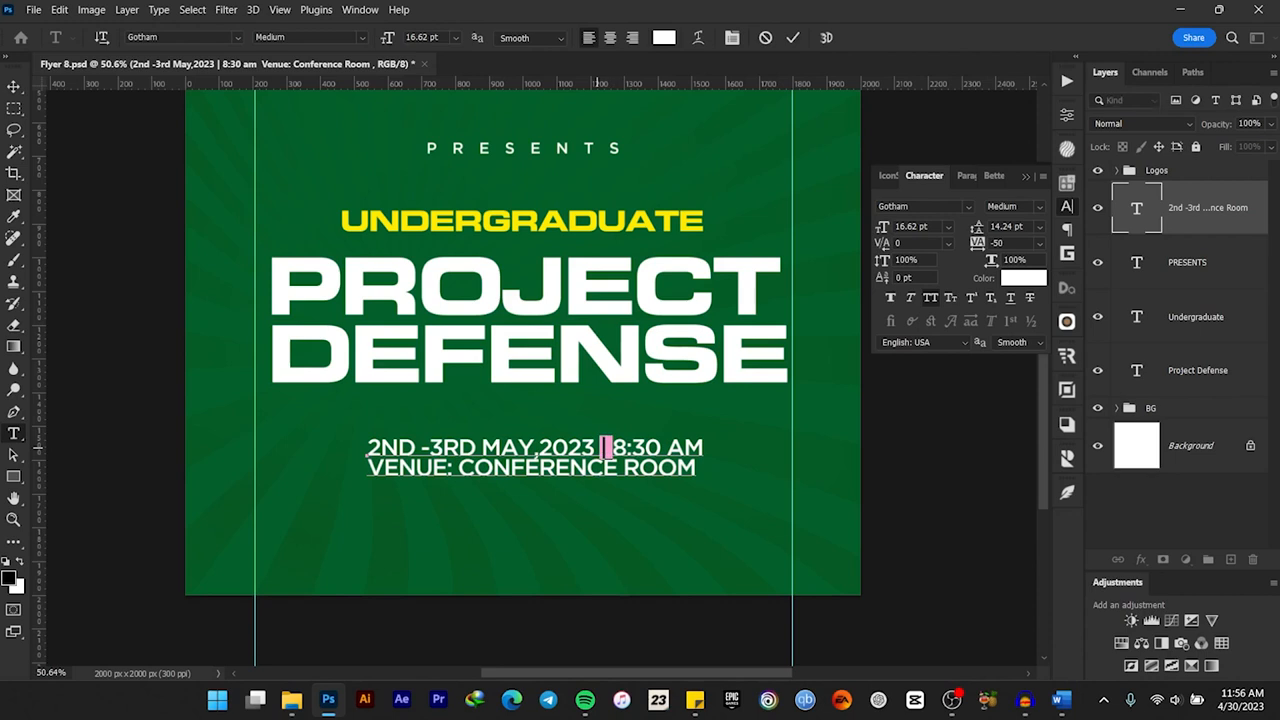
key("Return")
key("Return")
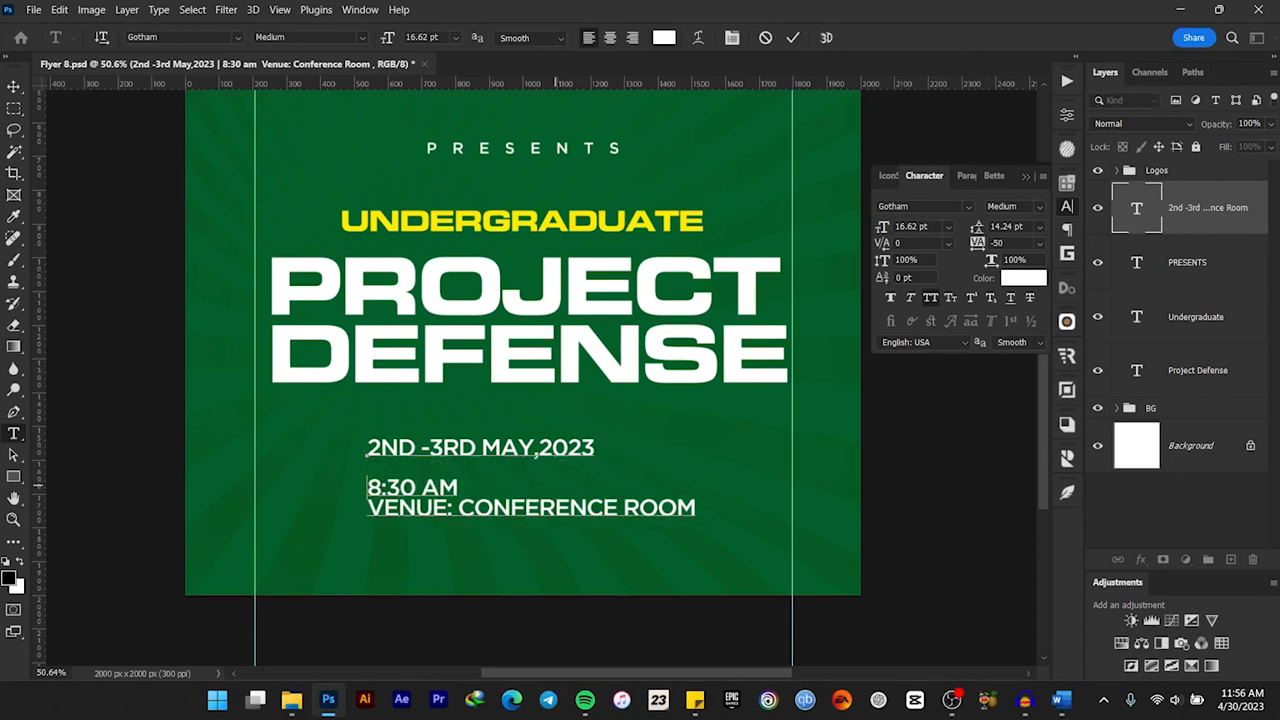
left_click_drag(458, 509, 279, 518)
left_click_drag(459, 510, 358, 514)
key("BackSpace")
Step: Centre-align the date, time and venue lines and centre the text block horizontally on the canvas
key("ctrl+a")
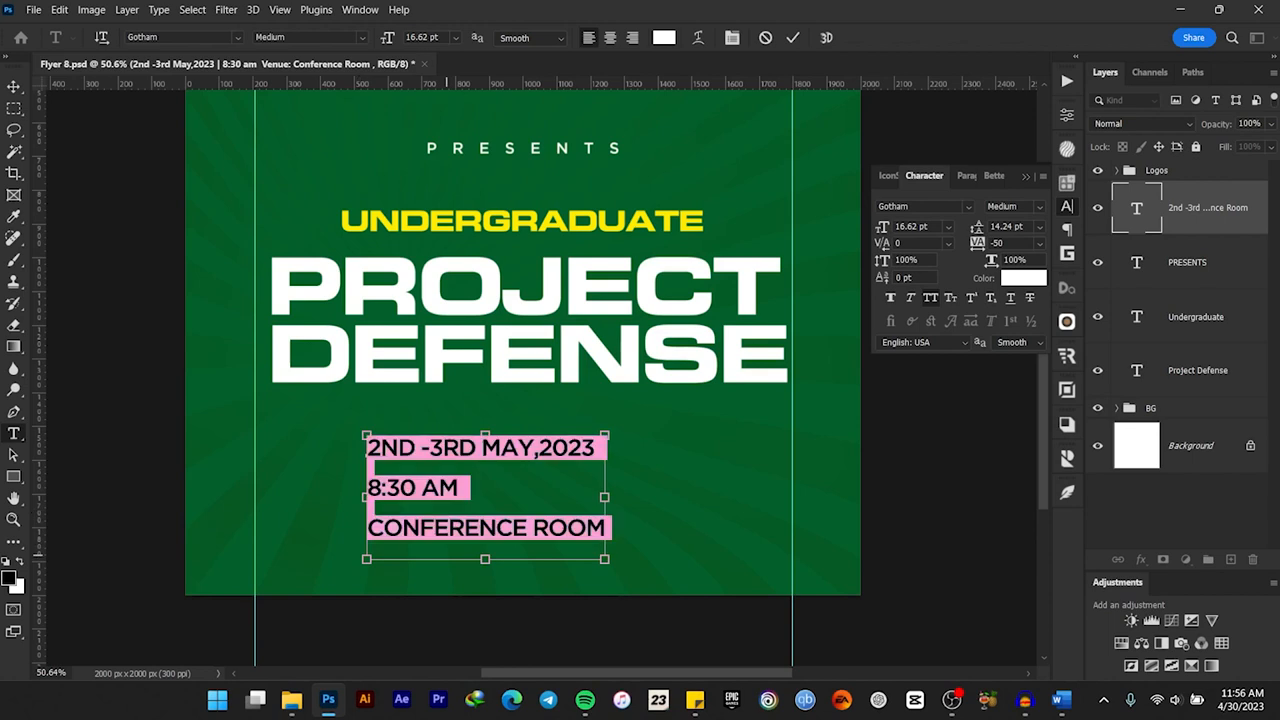
key("ctrl+shift+c")
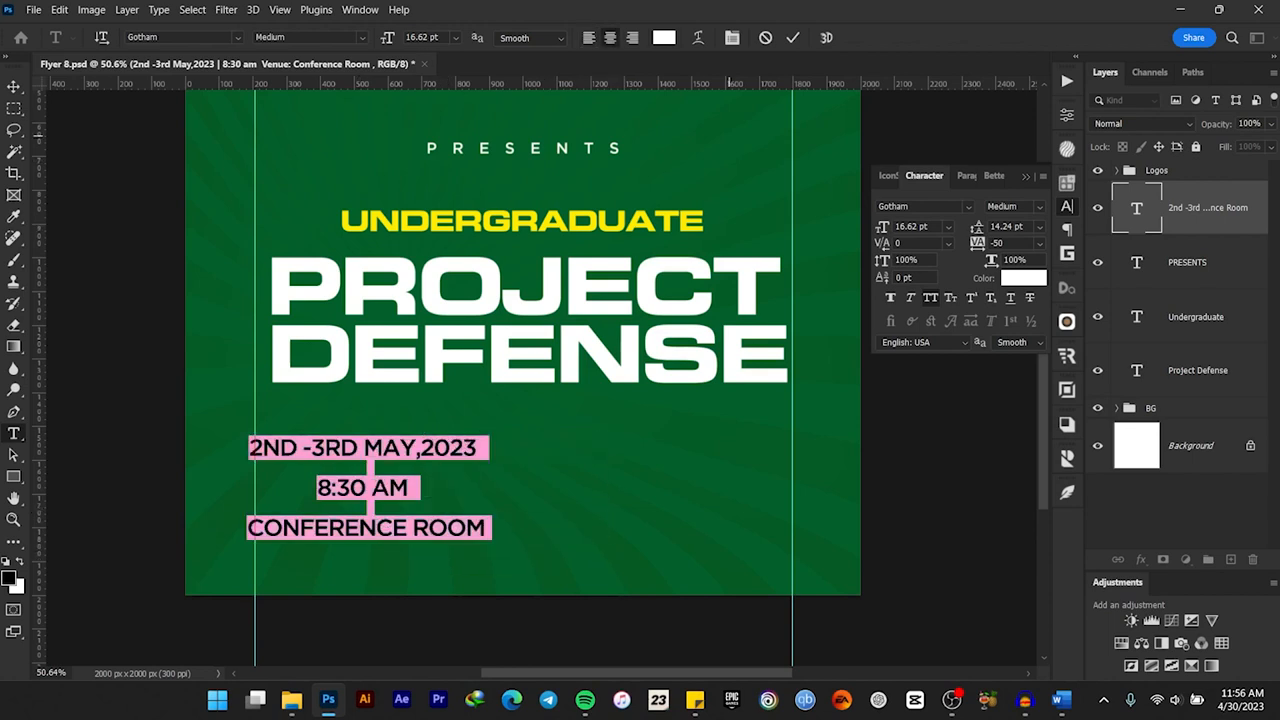
left_click(793, 38)
key("v")
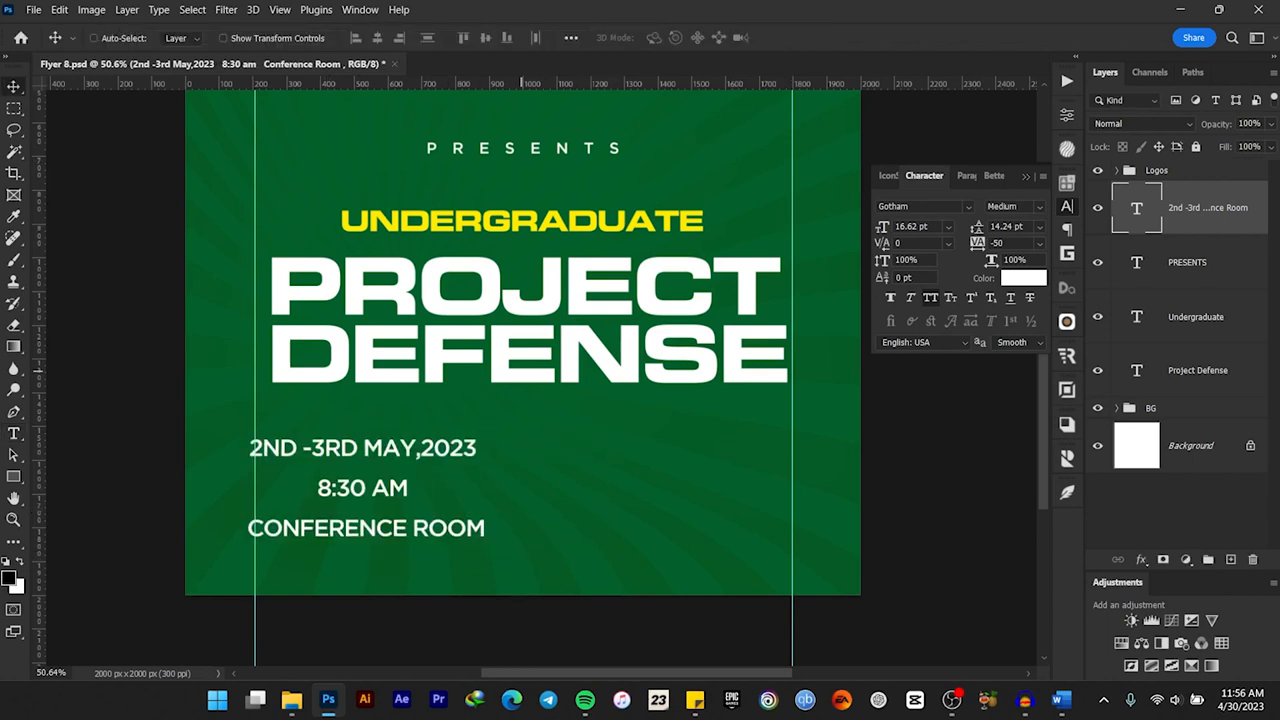
scroll(496, 411, "down", 3)
scroll(489, 475, "up", 2)
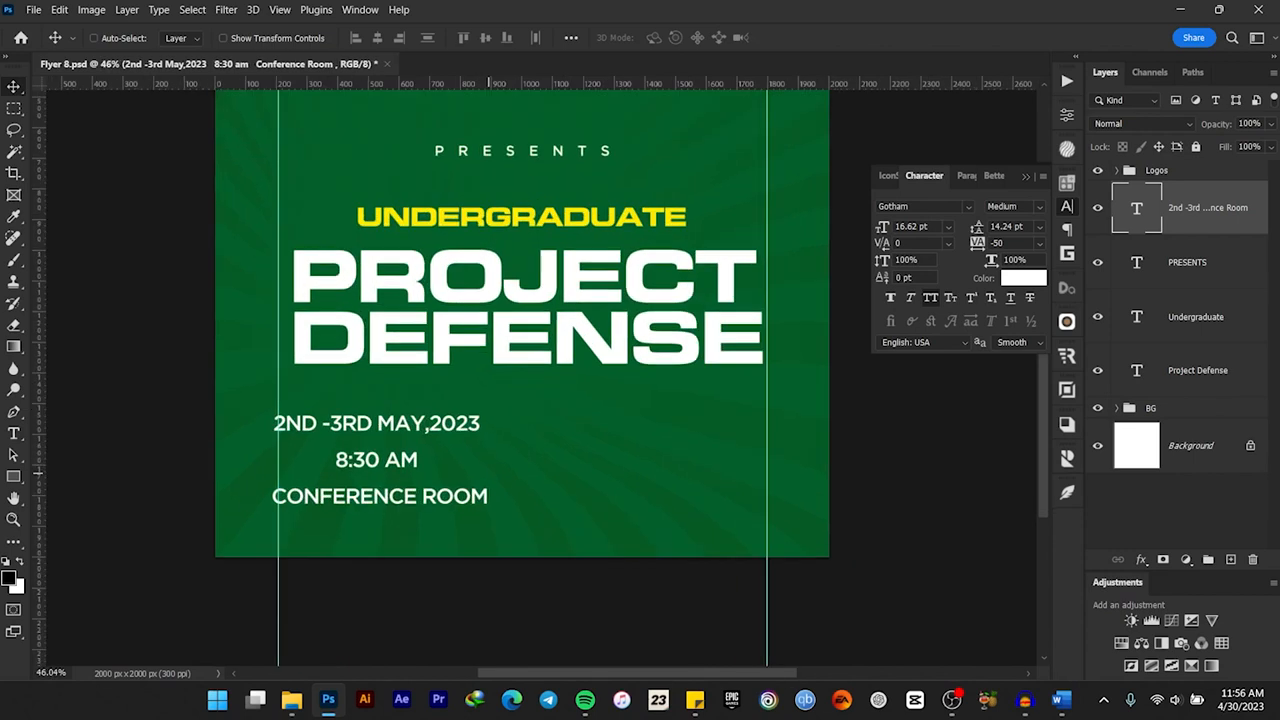
key("ctrl+a")
left_click(377, 37)
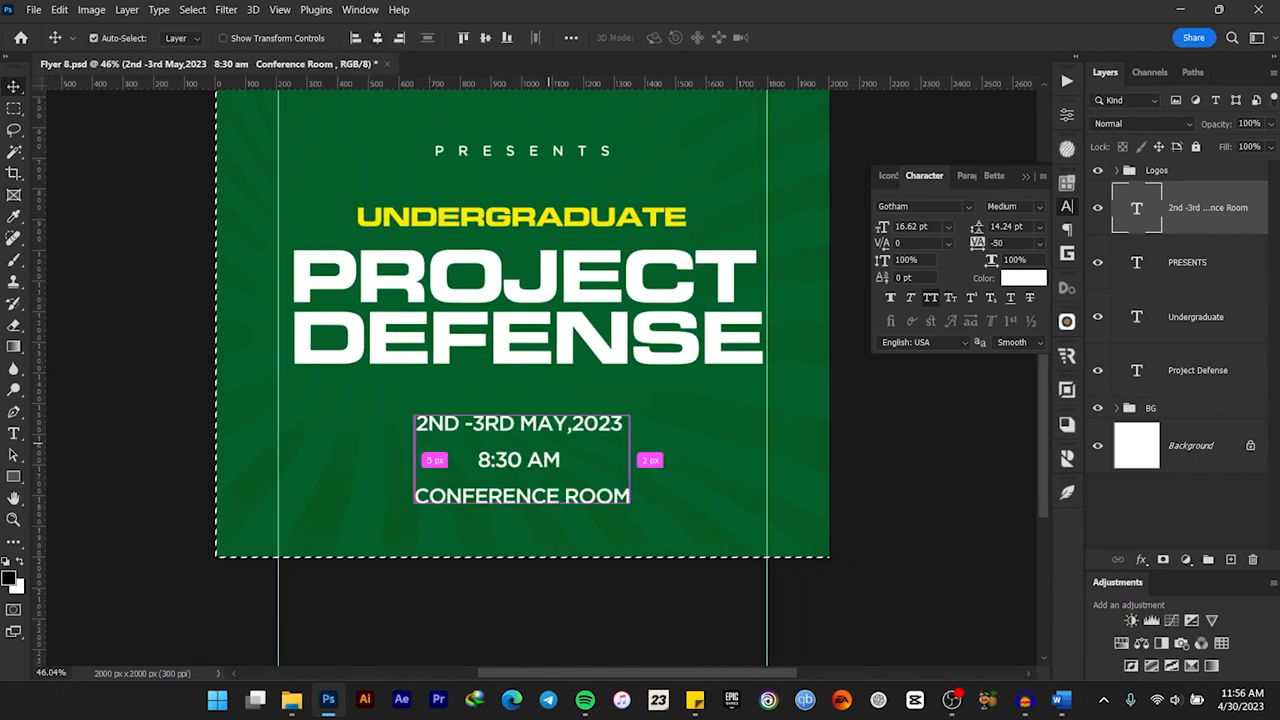
key("ctrl+d")
Step: Enlarge the centred date, time and venue text from its centre to about 114%, then check the whole flyer
key("ctrl+t")
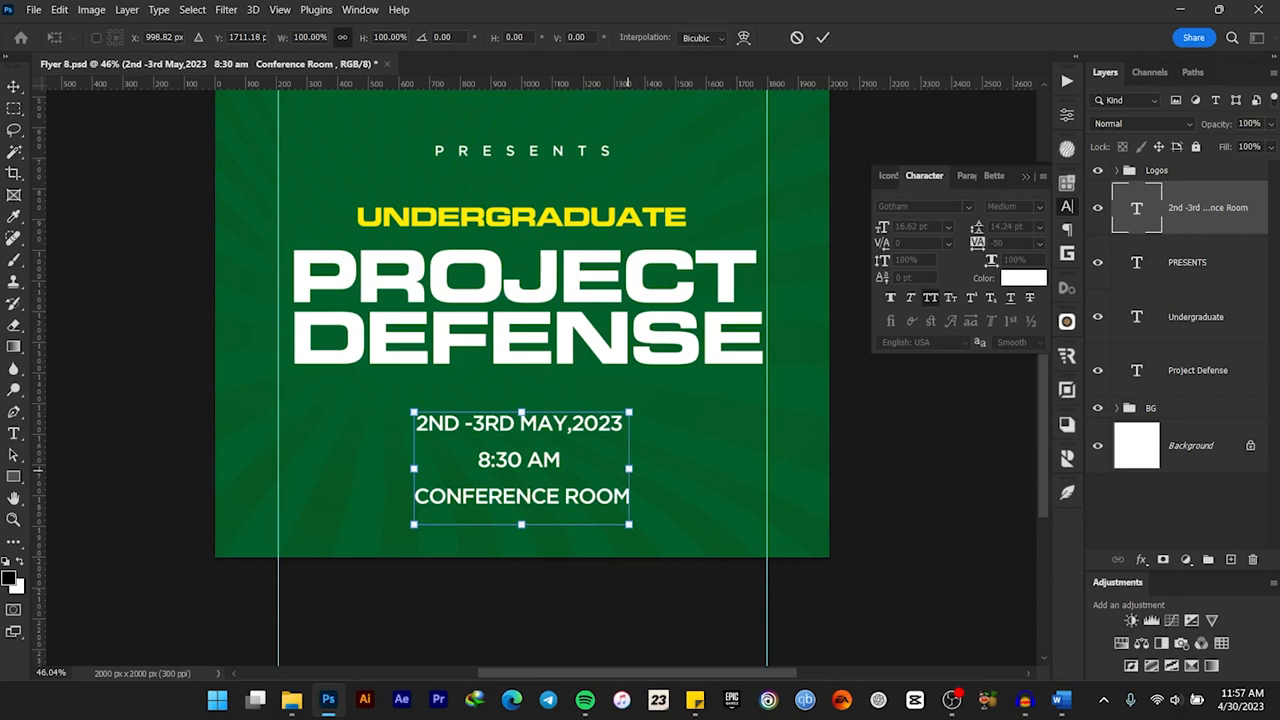
left_click_drag(628, 468, 640, 463)
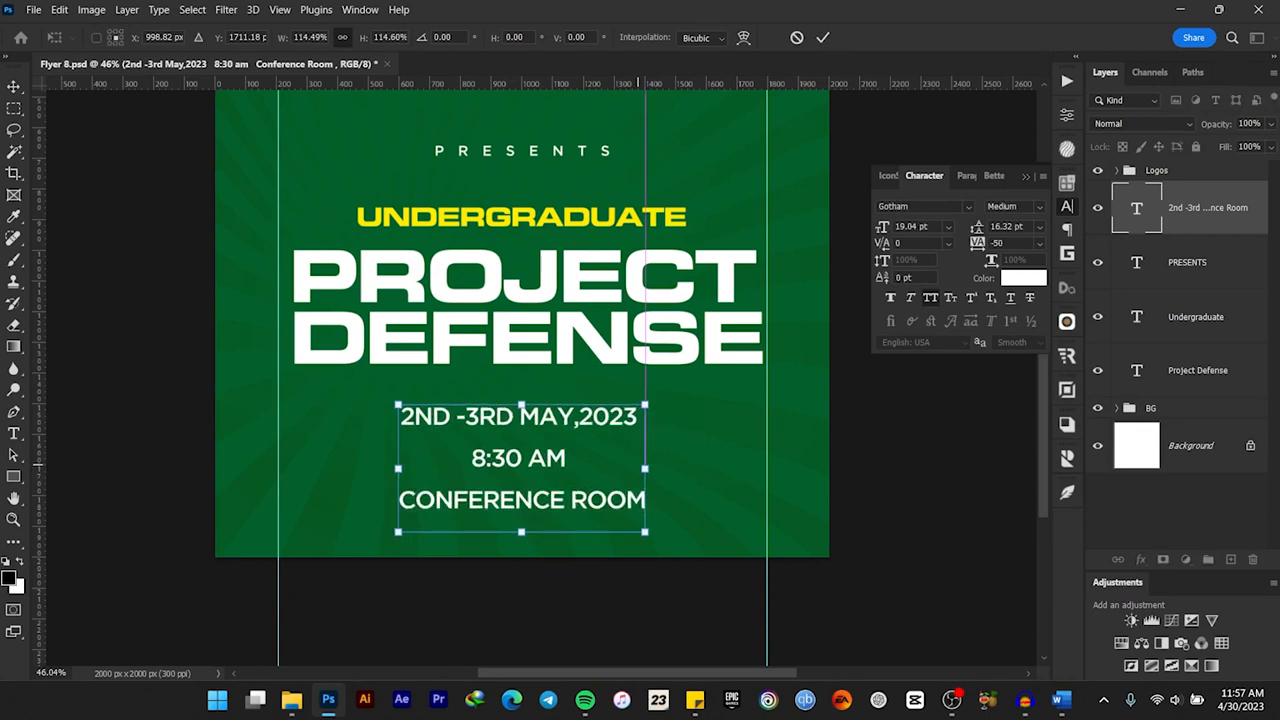
left_click(822, 37)
scroll(593, 277, "down", 6)
scroll(563, 303, "up", 4)
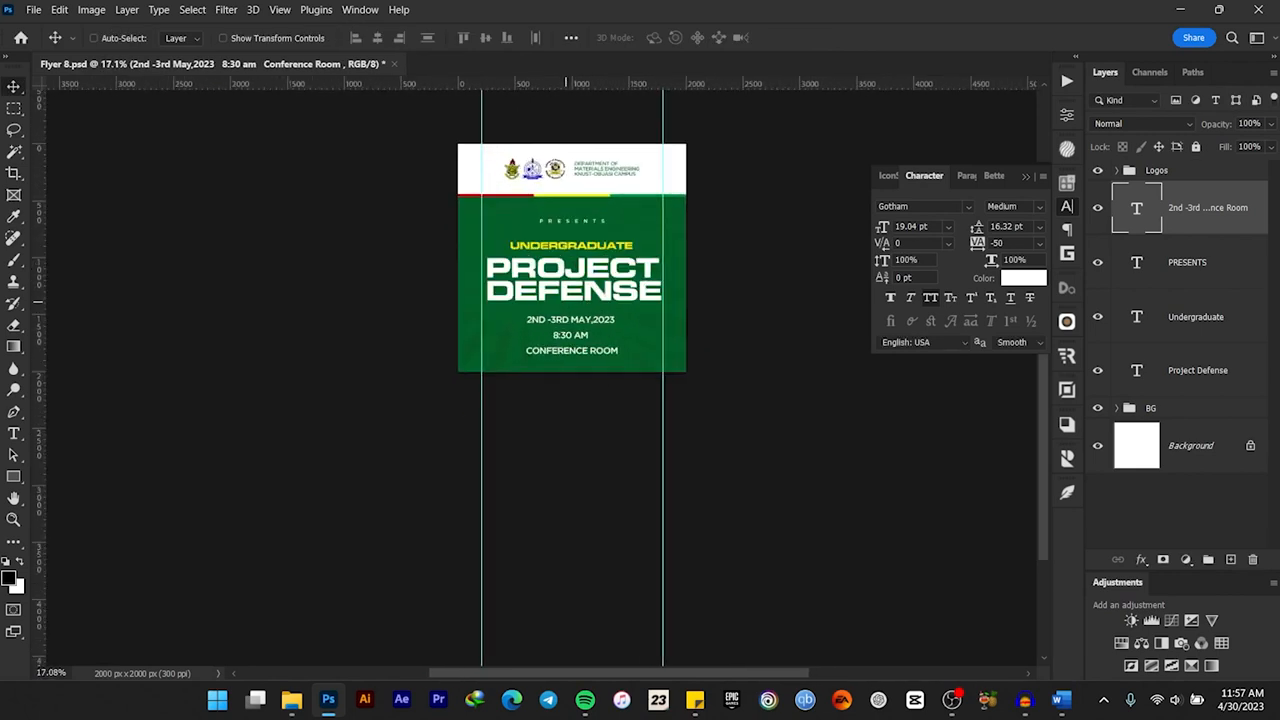
key("ctrl+a")
key("ctrl+d")
scroll(616, 377, "up", 3)
left_click_drag(621, 328, 621, 487)
key("ctrl+0")
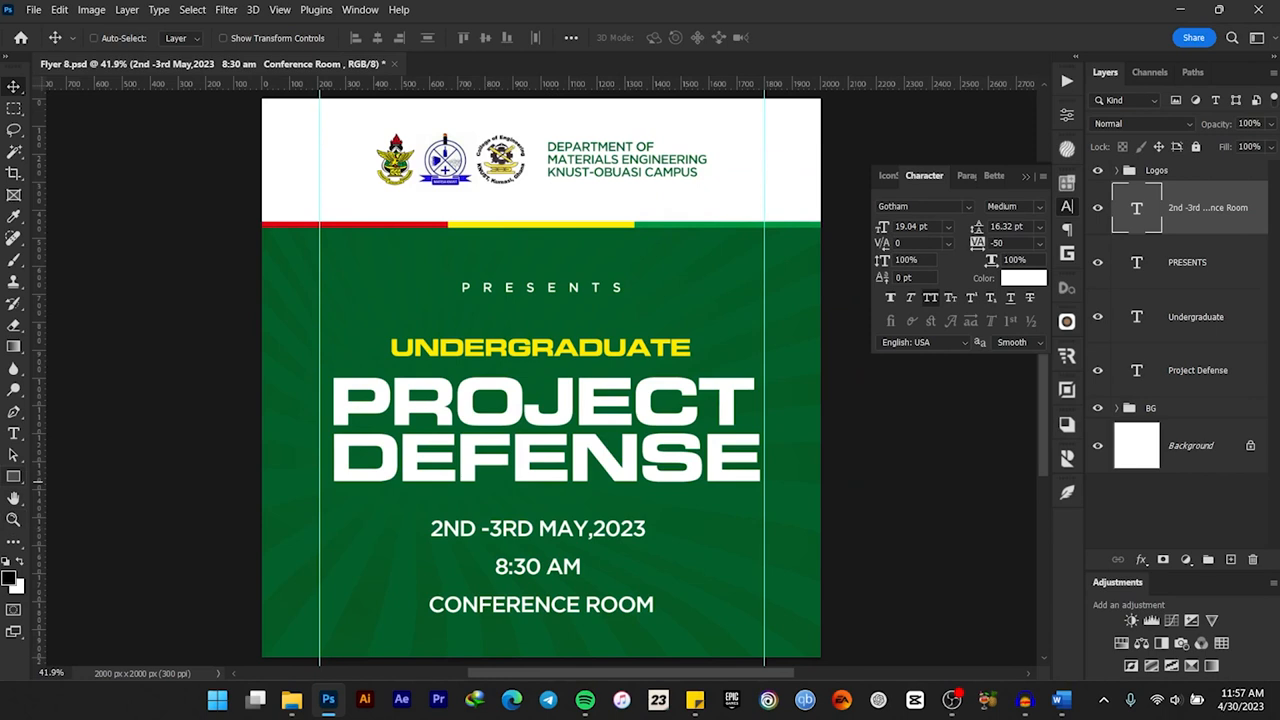
Step: Draw a very flat ellipse, about 1262 px wide and 11 px high, as a divider between the date and time lines
left_click(14, 476)
left_click(80, 475)
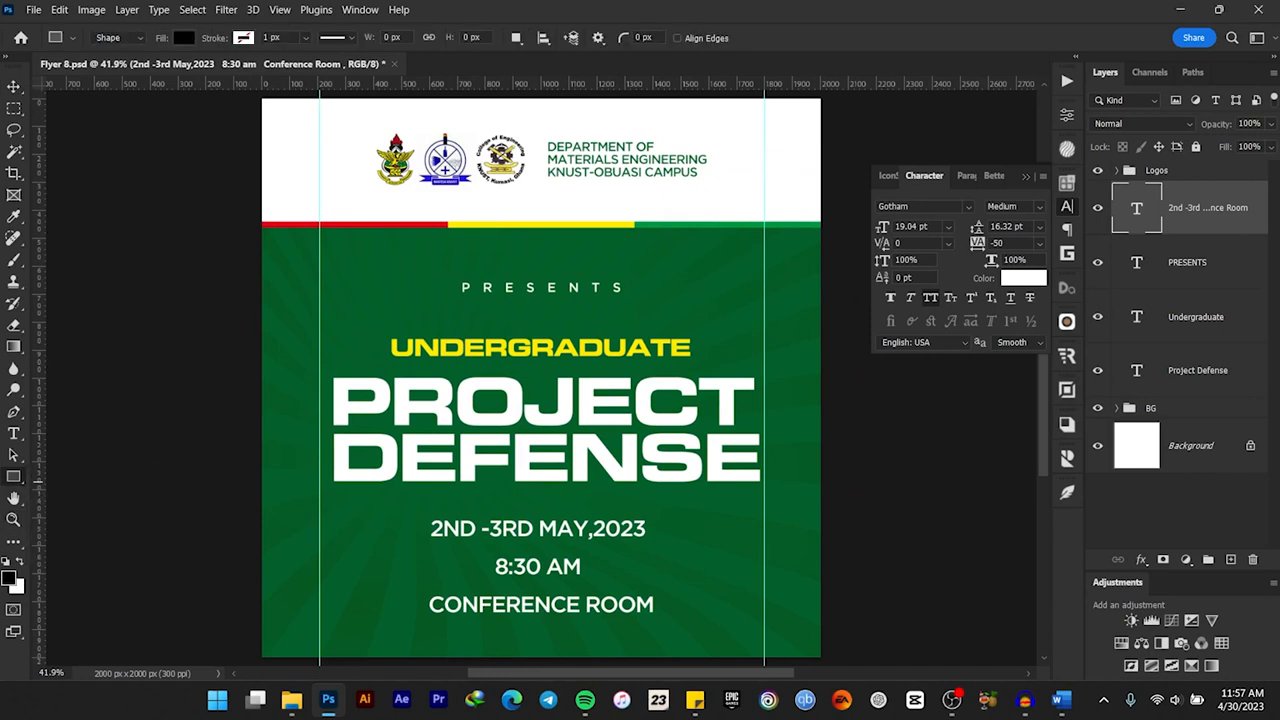
scroll(611, 570, "up", 3)
left_click_drag(576, 566, 576, 383)
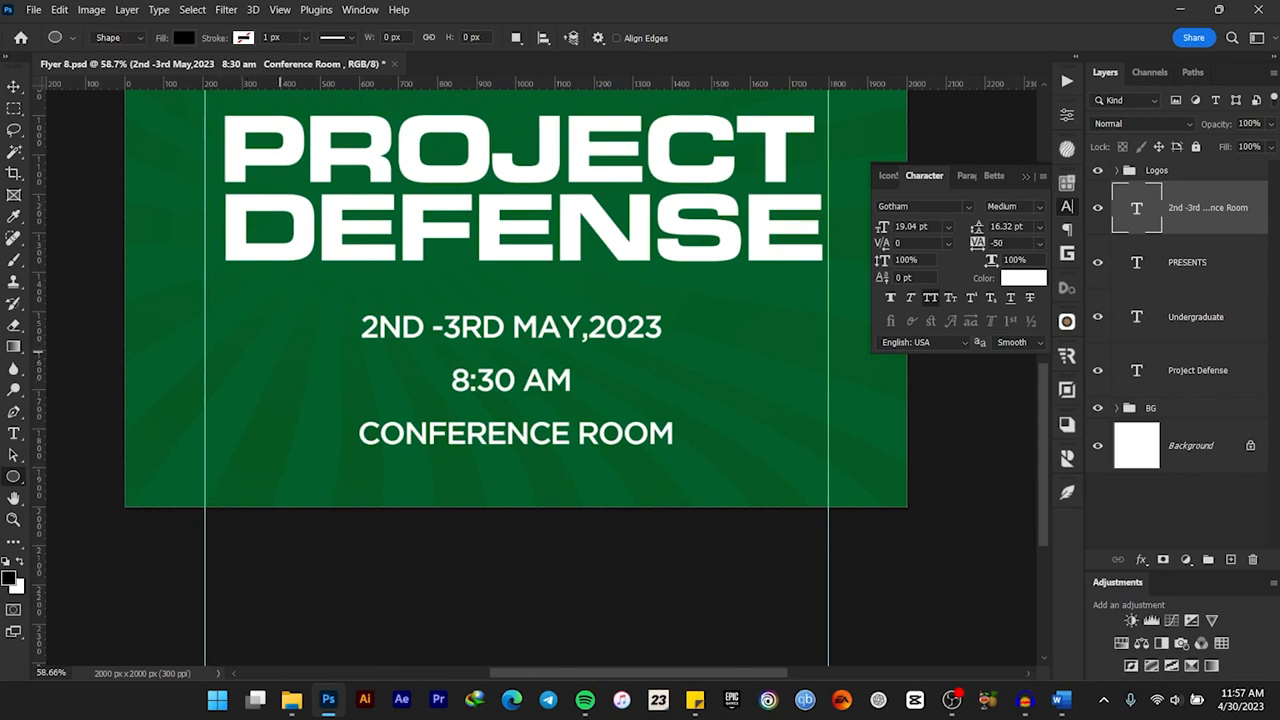
left_click_drag(272, 349, 766, 353)
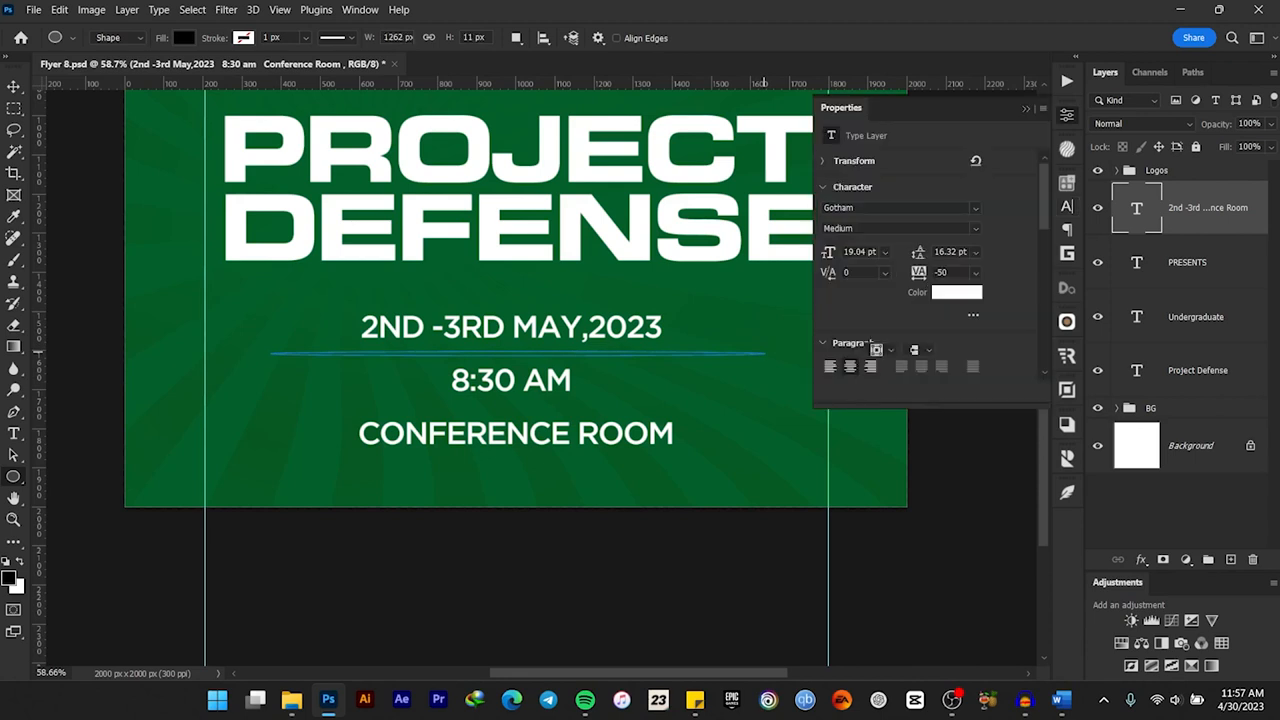
key("v")
left_click(1026, 108)
scroll(629, 262, "down", 5)
scroll(629, 250, "up", 5)
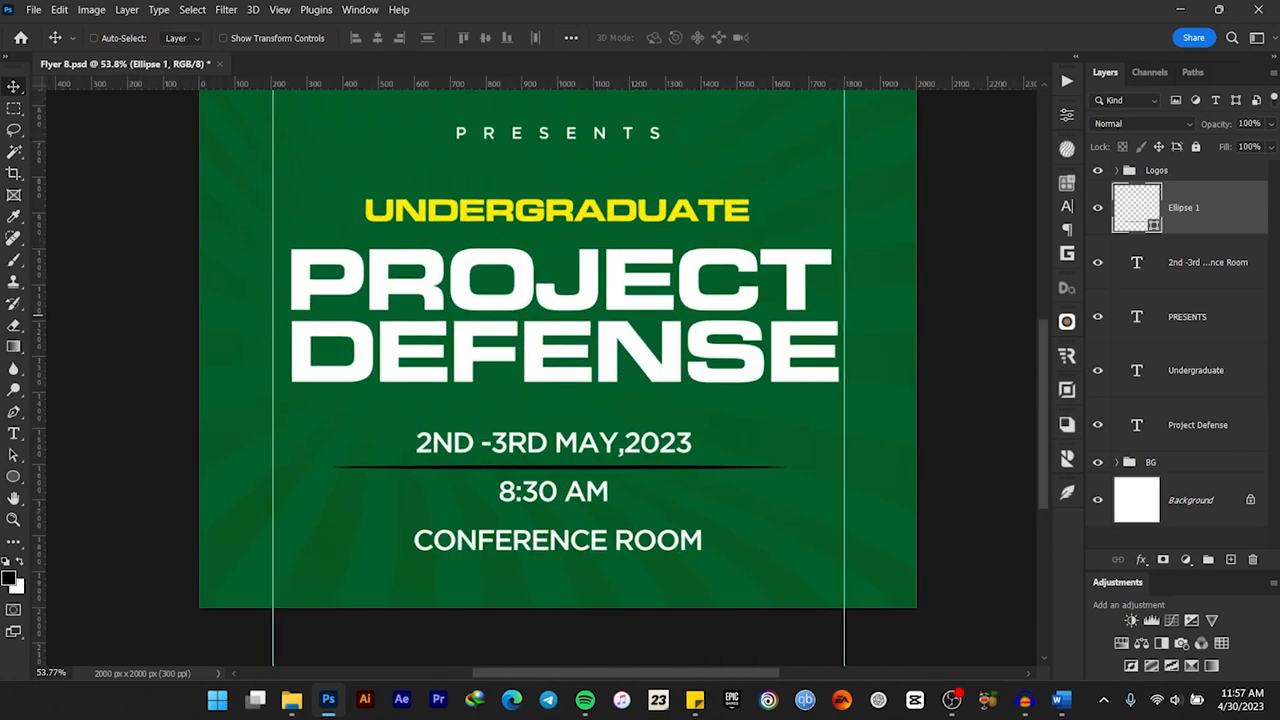
Step: Recolour the divider ellipse with the UNDERGRADUATE text's yellow (ffec00) and centre it horizontally on the canvas
double_click(1137, 208)
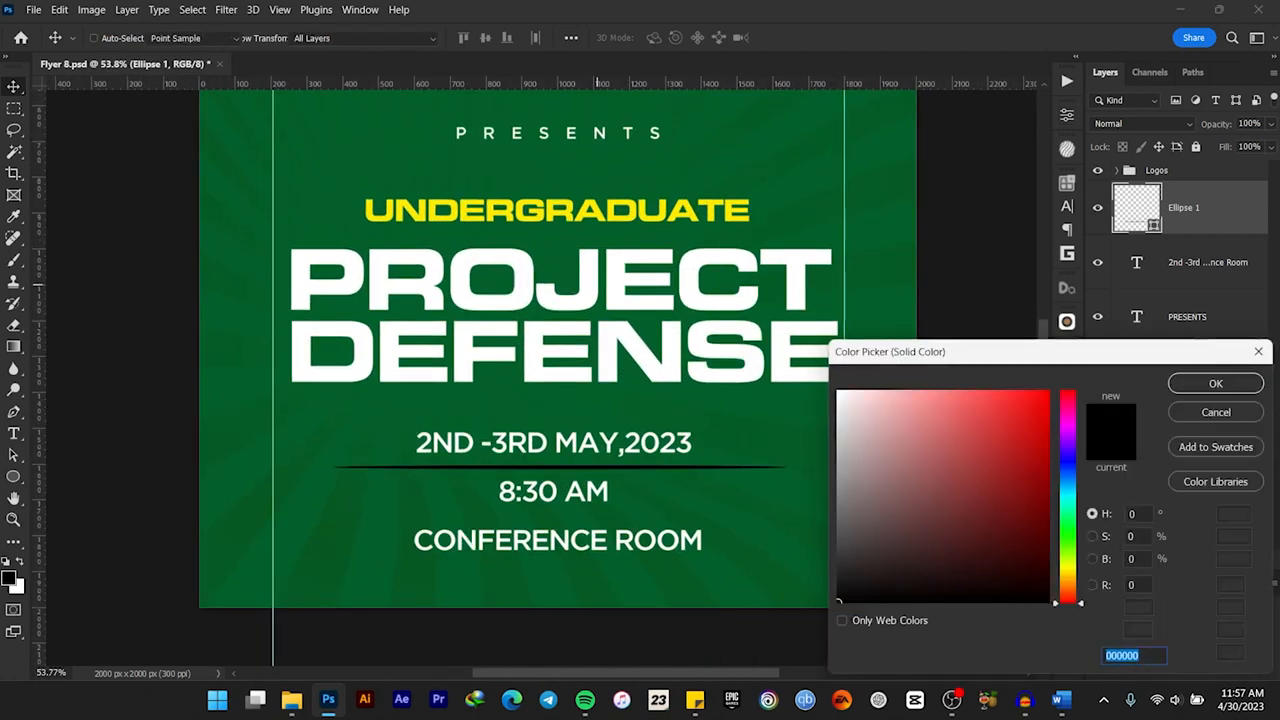
left_click(593, 207)
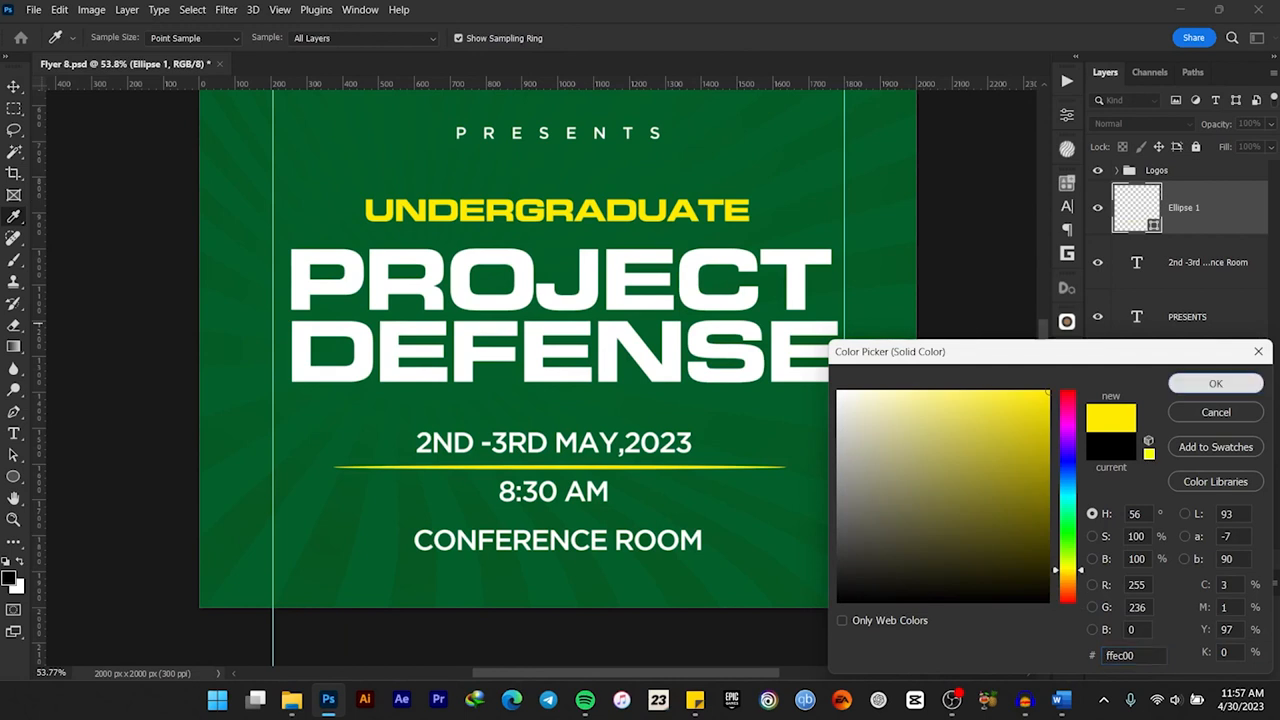
left_click(1215, 383)
key("v")
key("ctrl+a")
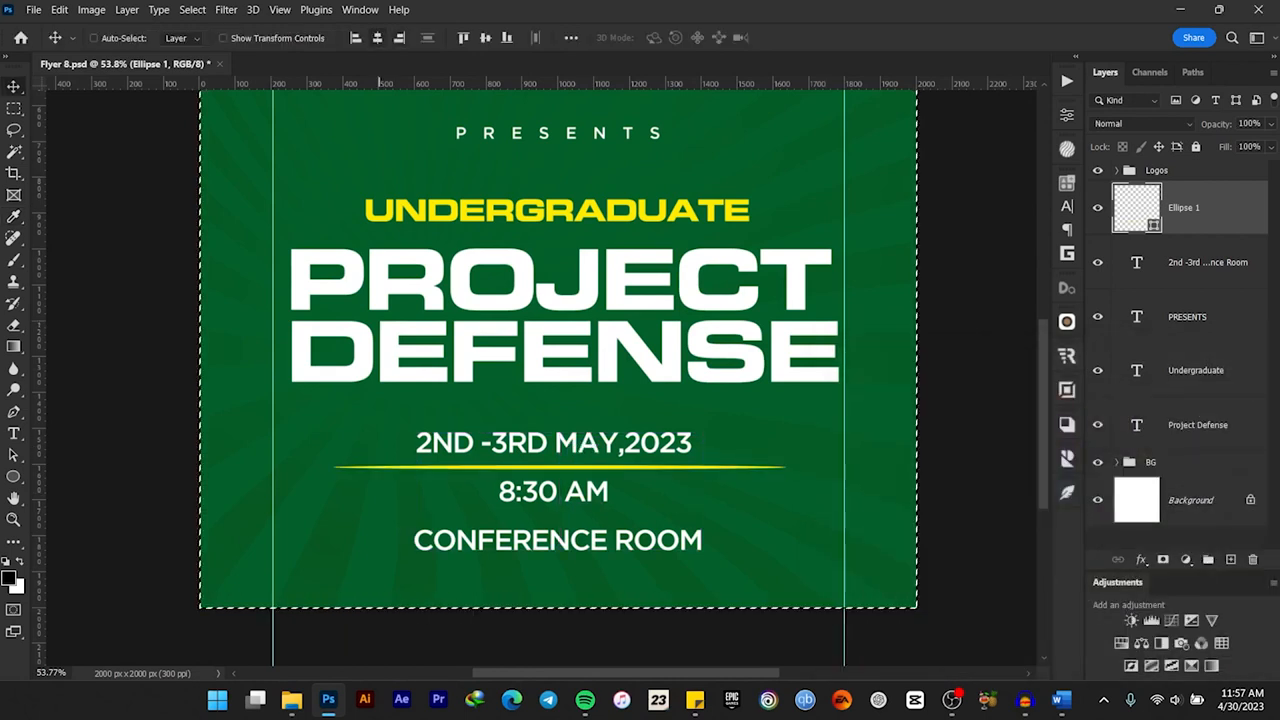
key("ctrl+d")
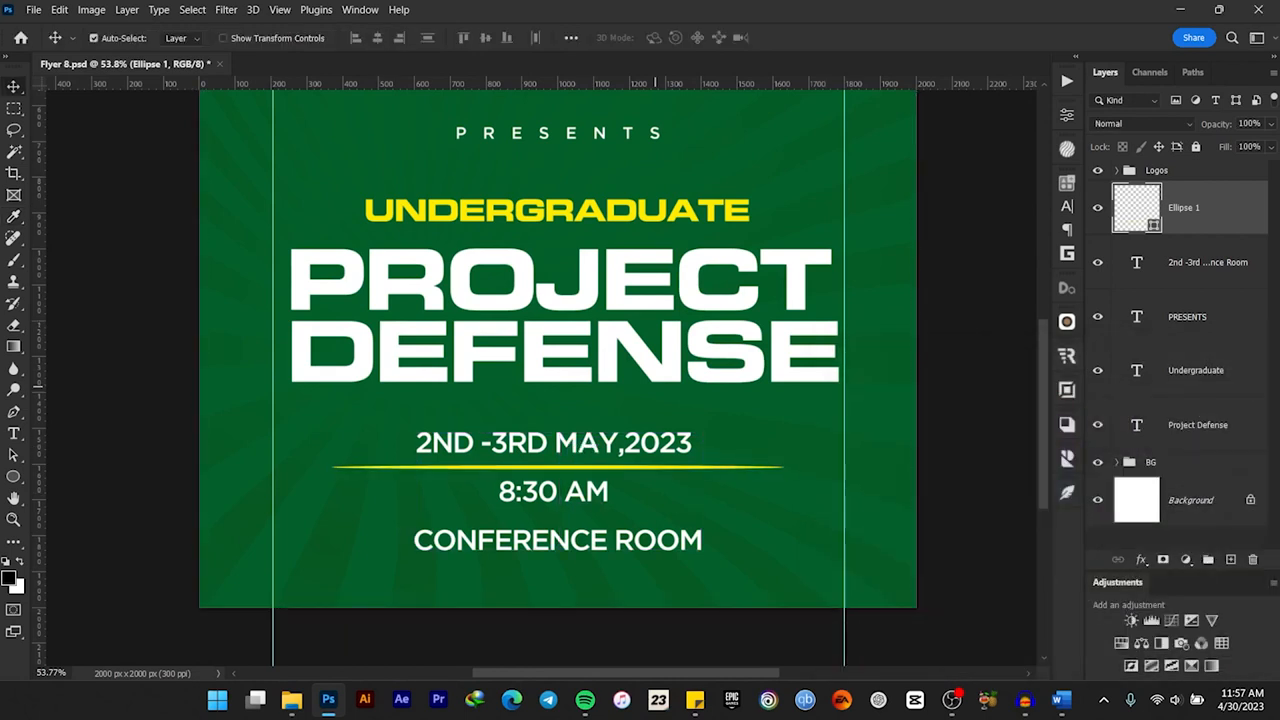
Step: Duplicate the yellow divider and place the copy between the 8:30 AM and CONFERENCE ROOM lines
key("ctrl+j")
left_click_drag(557, 468, 557, 518)
scroll(557, 518, "down", 5)
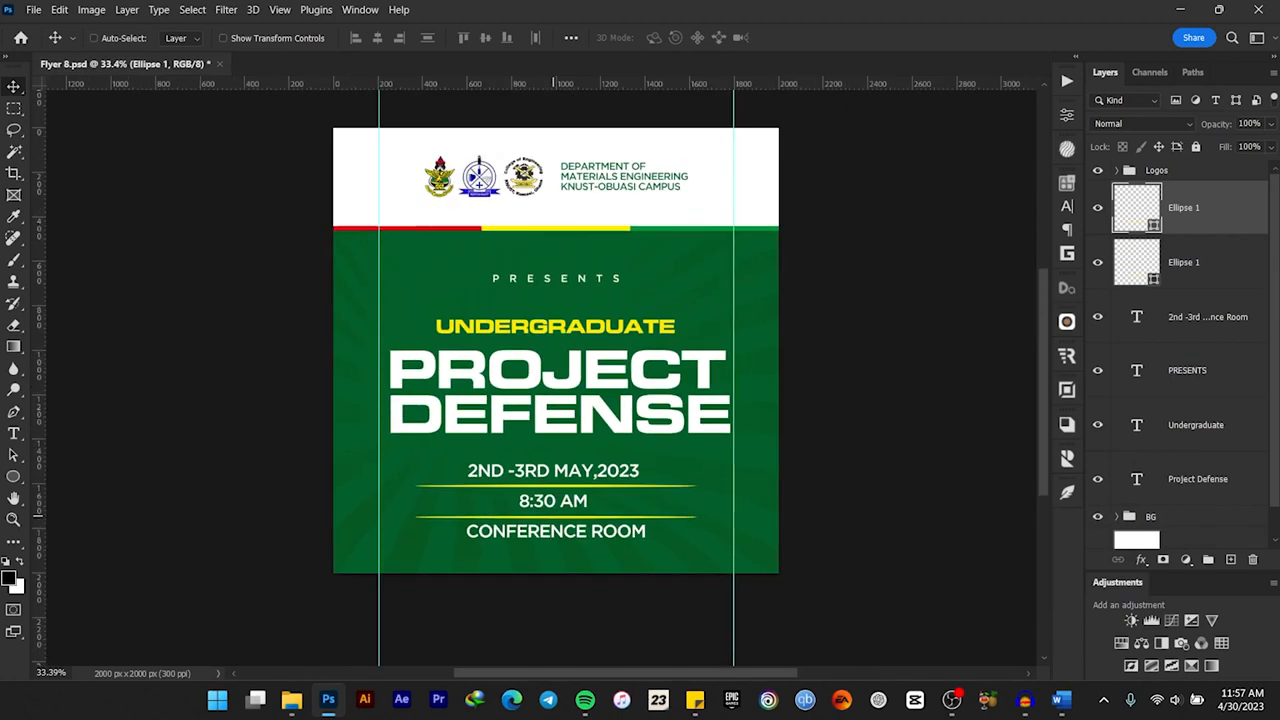
key("Up")
scroll(553, 516, "up", 4)
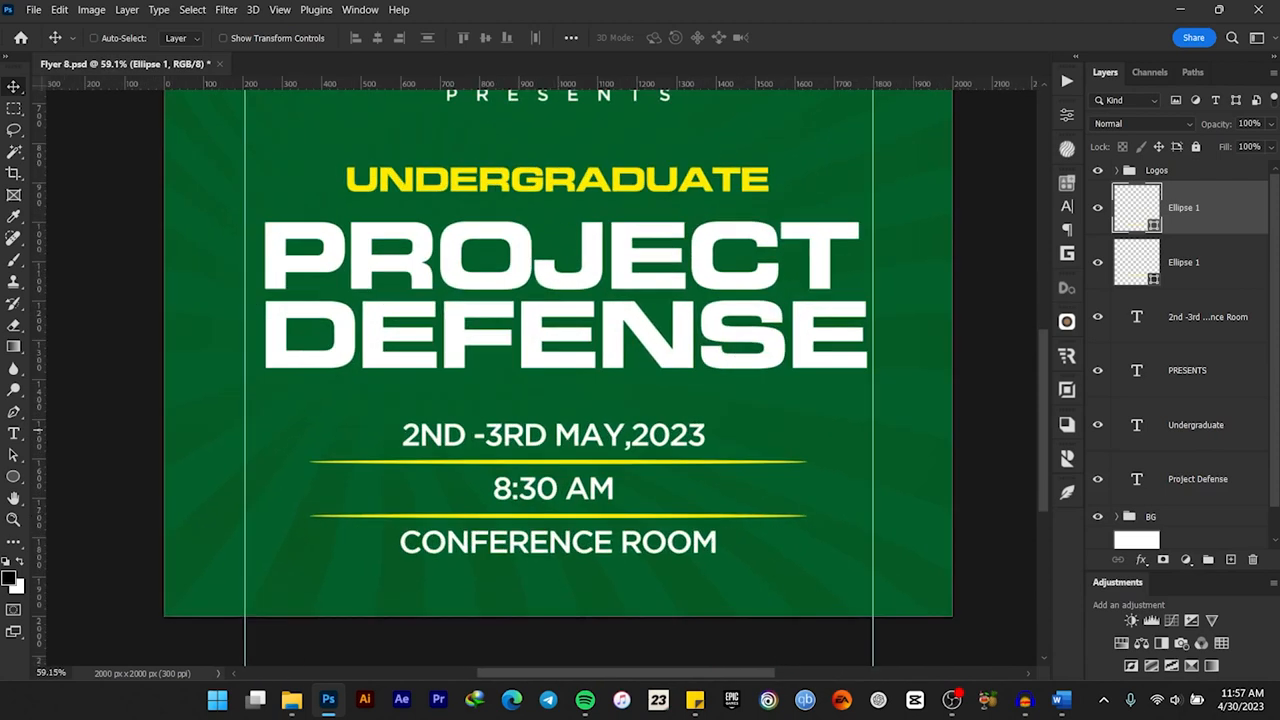
Step: Narrow both yellow dividers together from their centre to about 82.57% of their width, keeping their height
left_click(1183, 262, "shift")
key("ctrl+t")
scroll(760, 480, "up", 4)
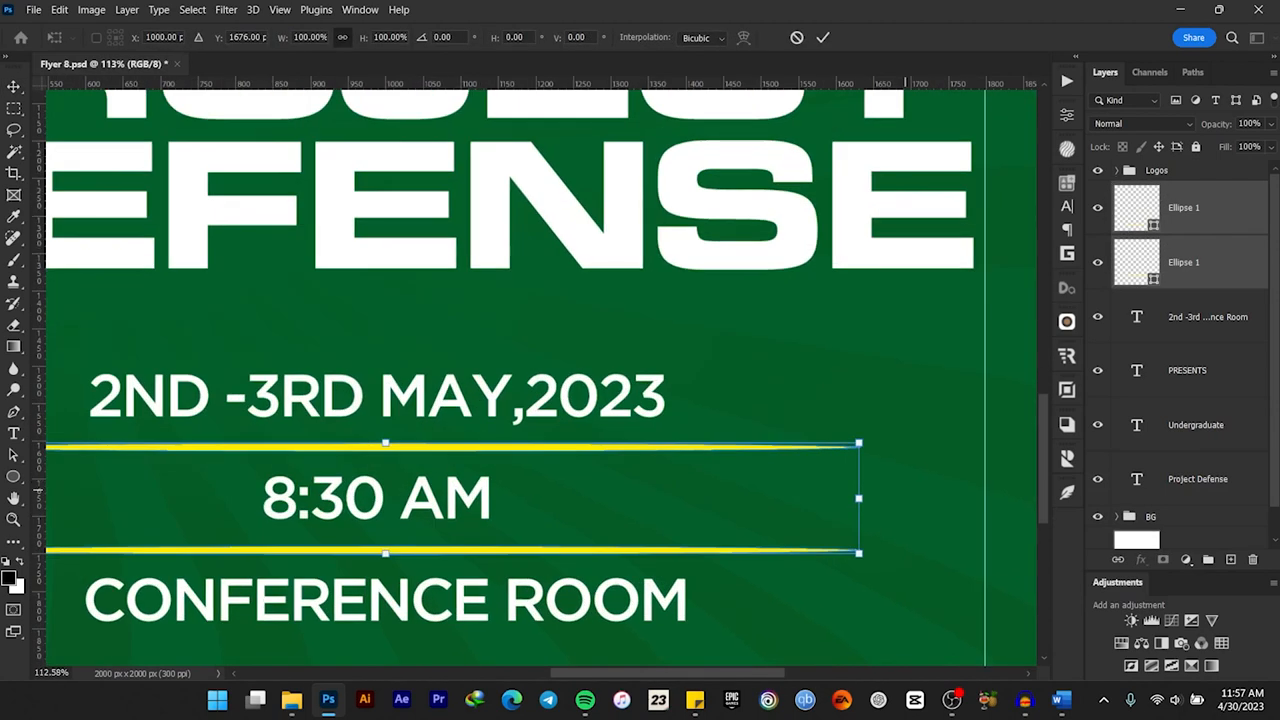
left_click_drag(858, 497, 777, 497)
left_click(823, 37)
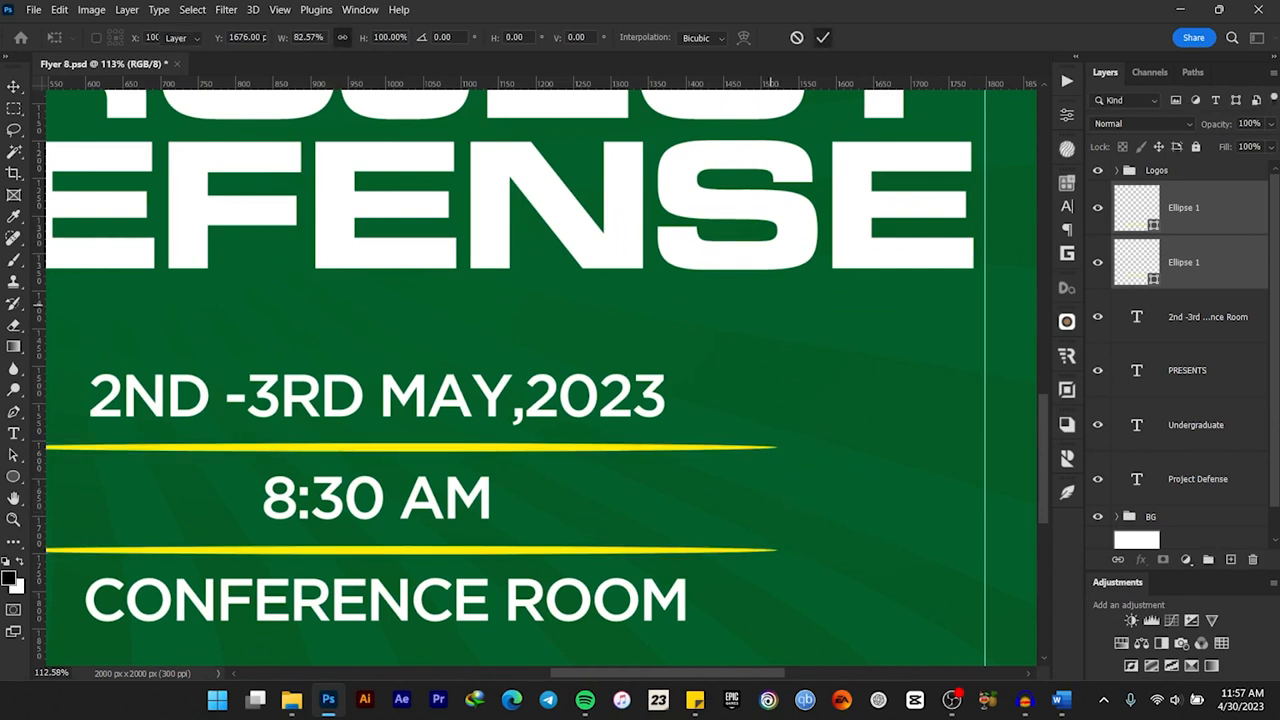
scroll(750, 347, "down", 5)
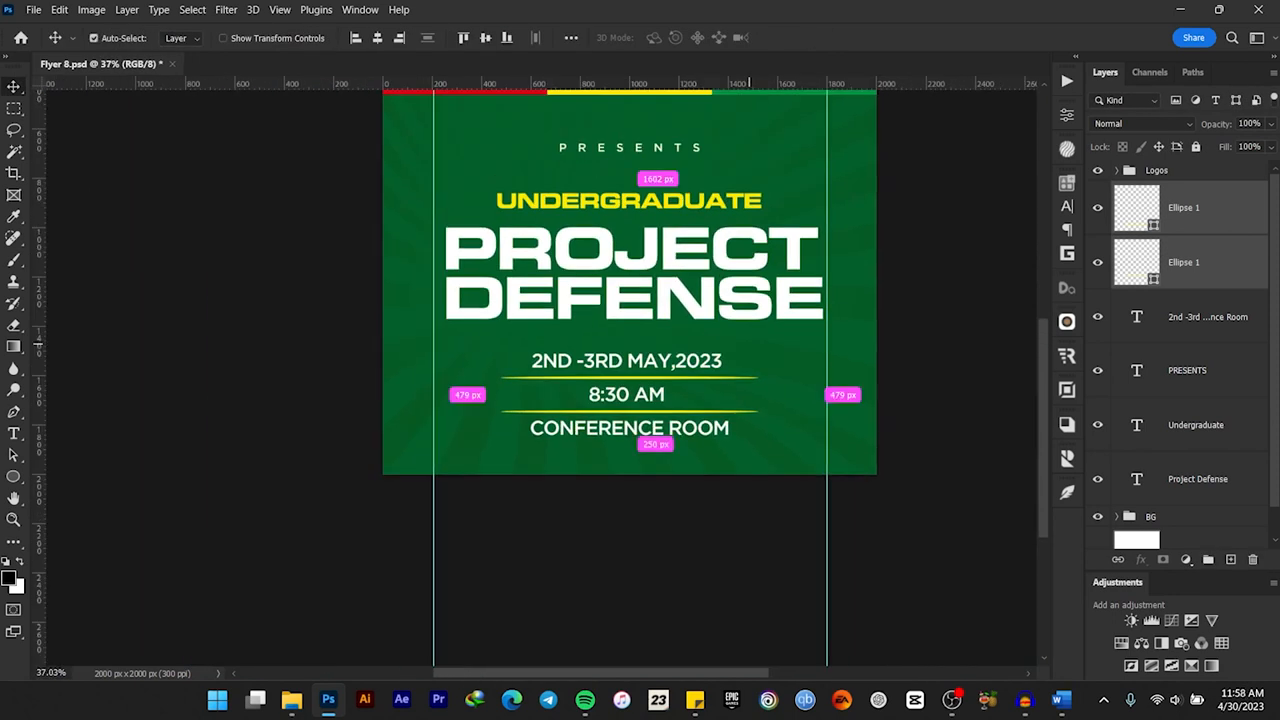
scroll(748, 345, "up", 1)
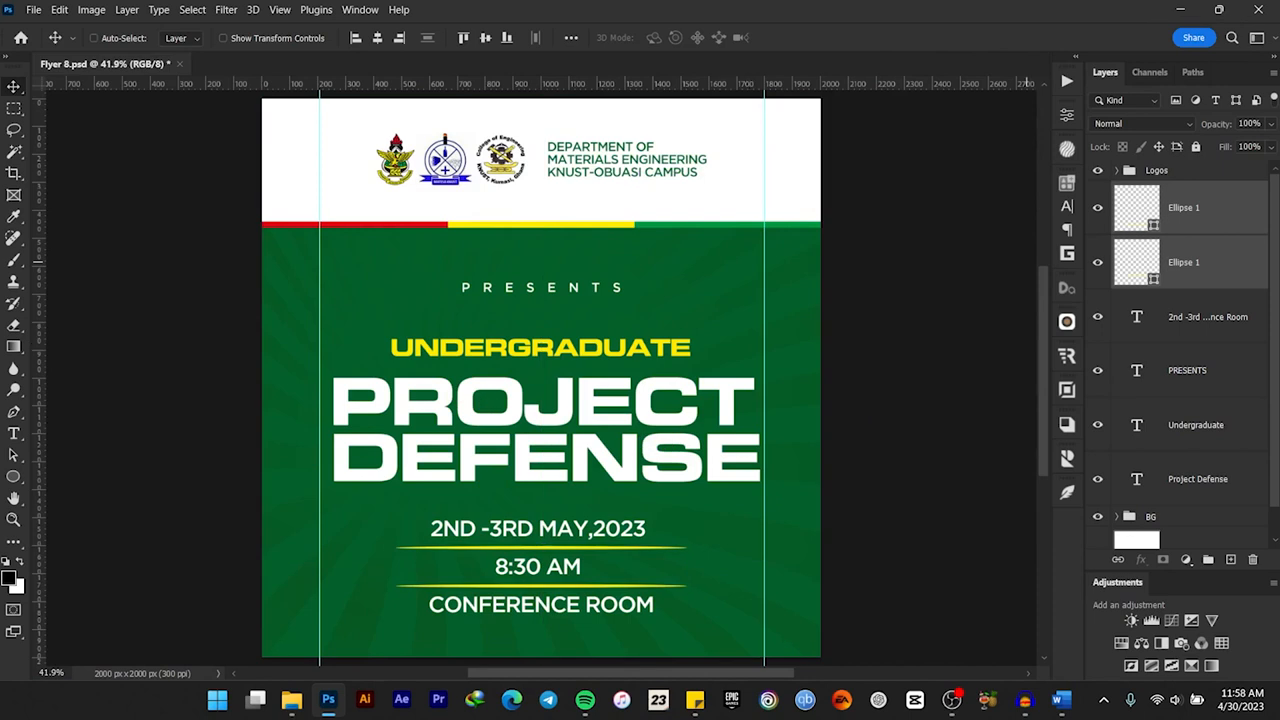
Step: Group all the text layers and both divider ellipses between the Logos and BG groups, and name the group "Info."
left_click(1190, 209)
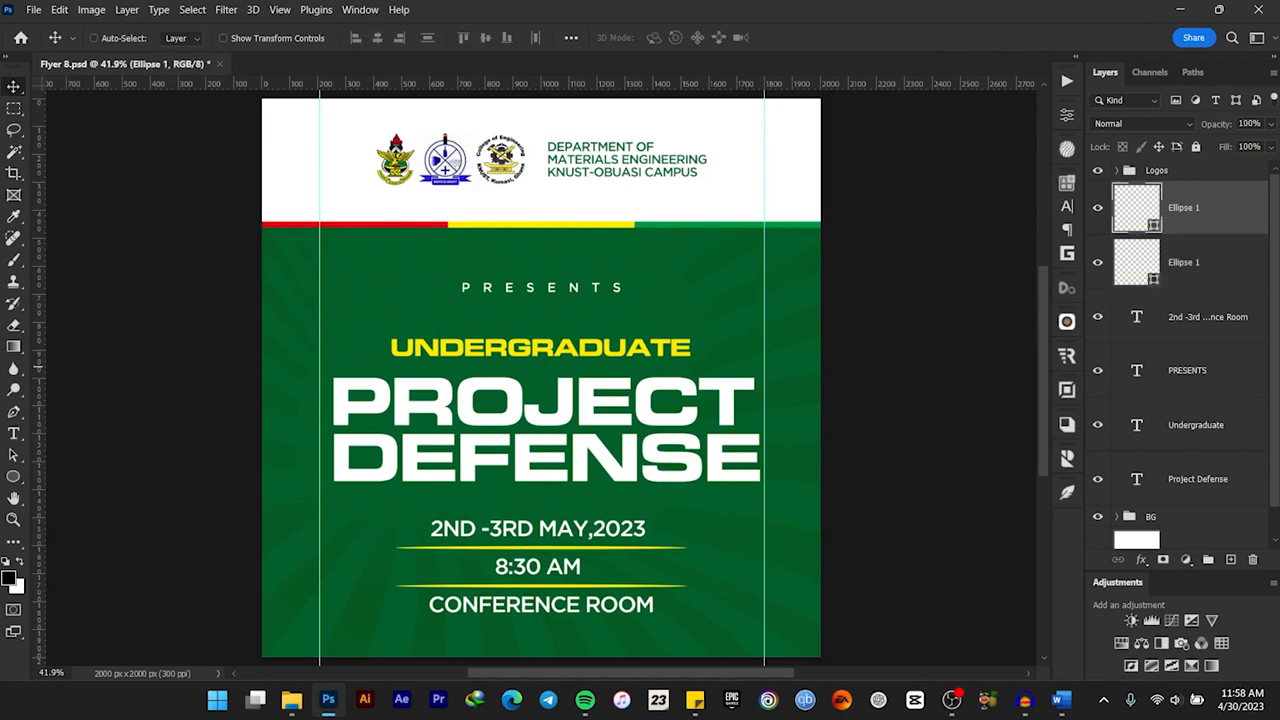
scroll(1180, 350, "down", 1)
left_click(1198, 446, "shift")
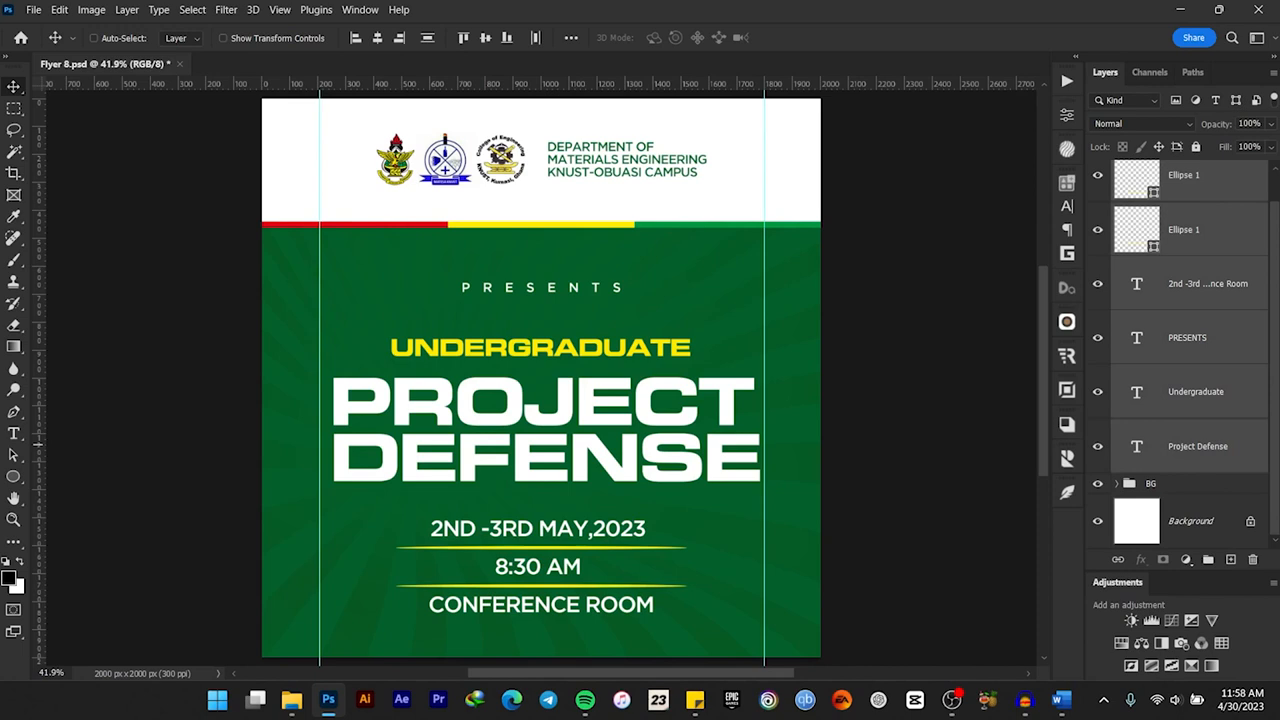
key("ctrl+g")
double_click(1161, 191)
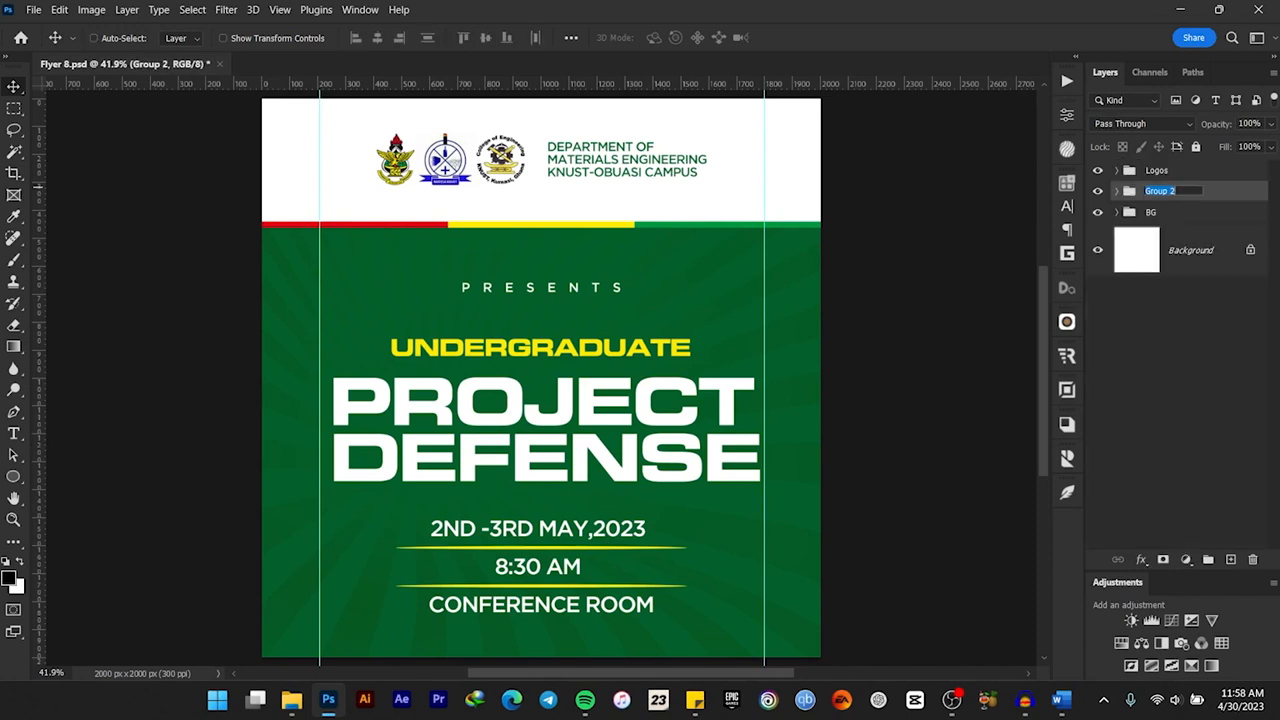
type("Info.")
key("Return")
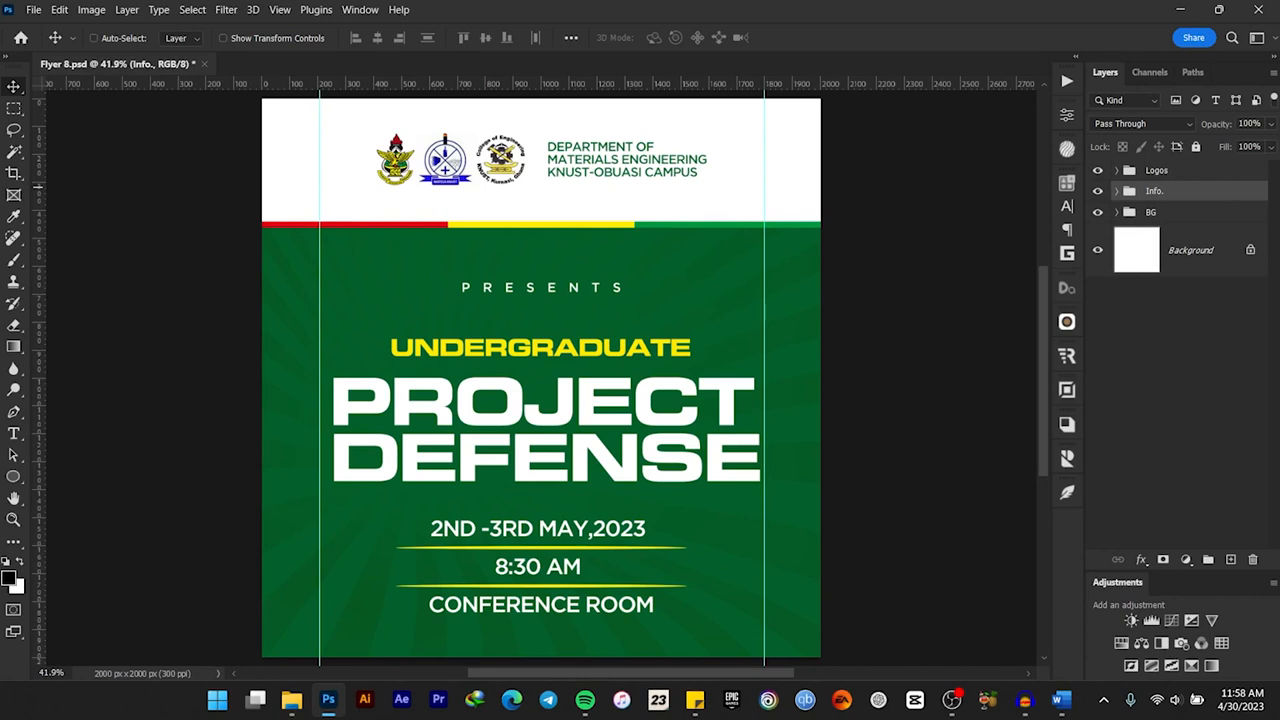
Step: Hide and reshow the Info. group to check its contents, and deselect all layers
left_click(1098, 191)
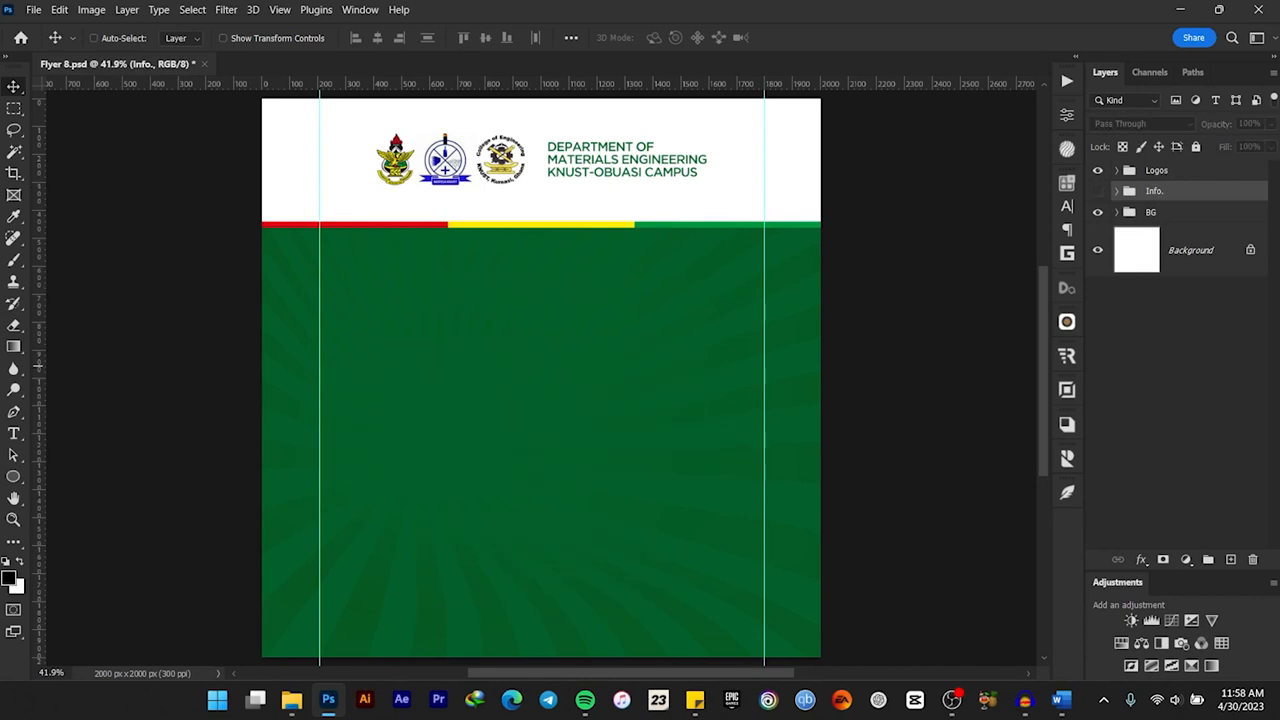
left_click(1098, 191)
left_click(1160, 392)
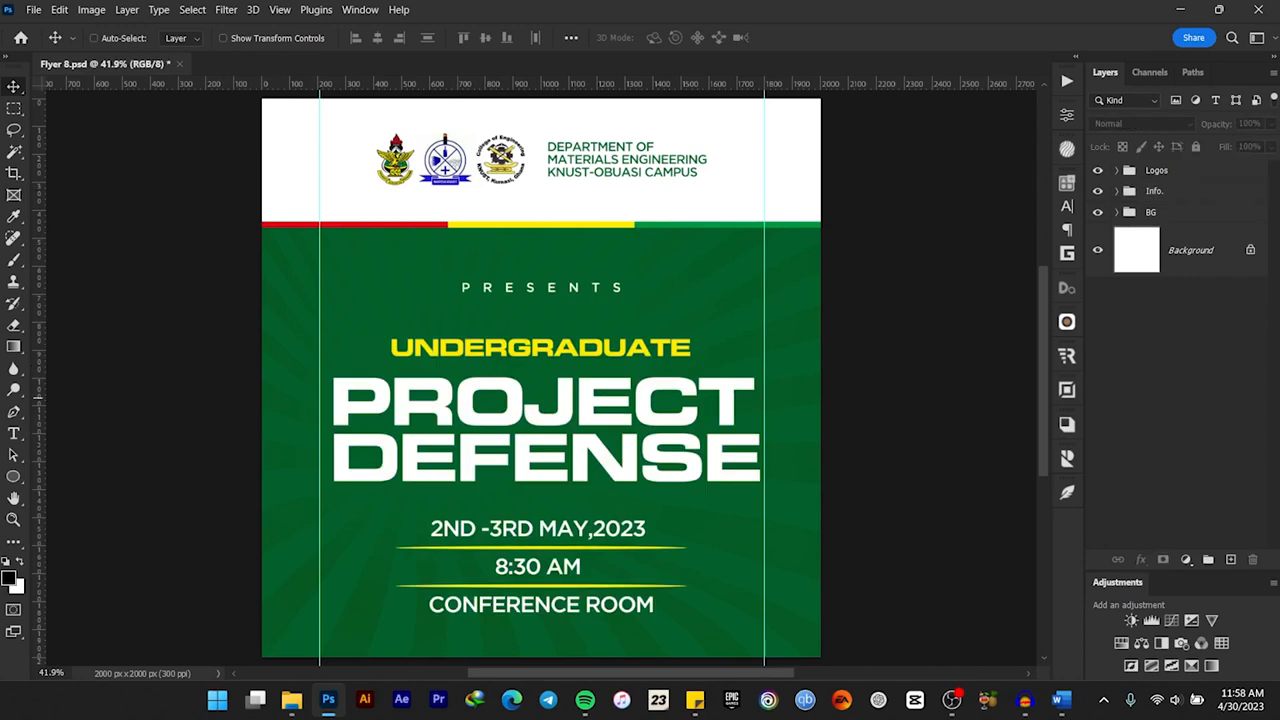